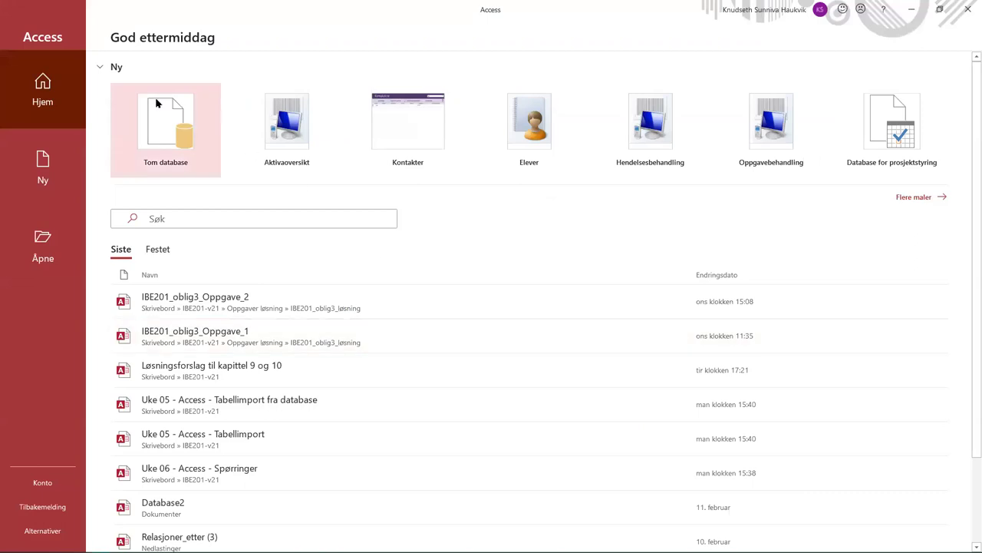
Create a blank database and save it in Access database format as Database31 in the Documents folder.
left_click(154, 118)
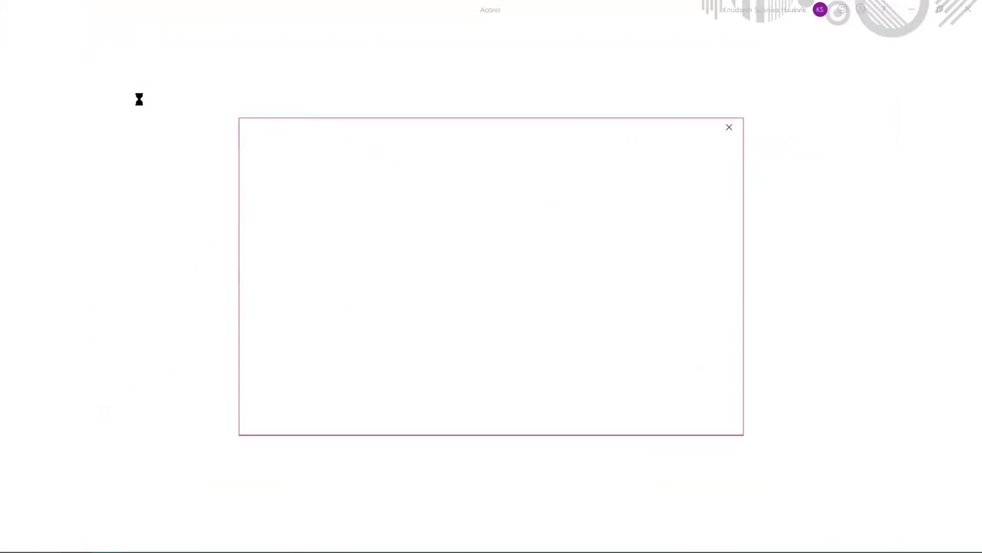
key("Return")
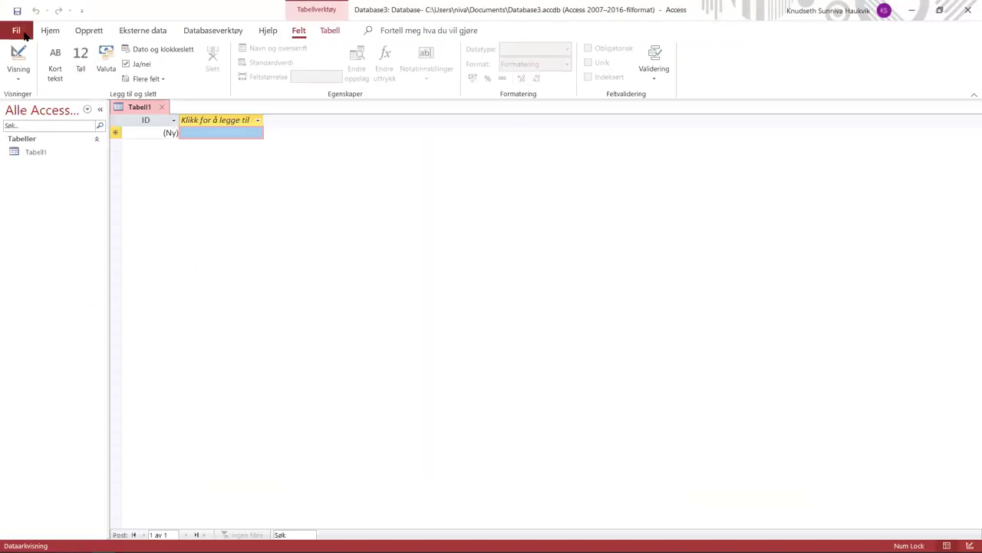
left_click(22, 33)
left_click(43, 191)
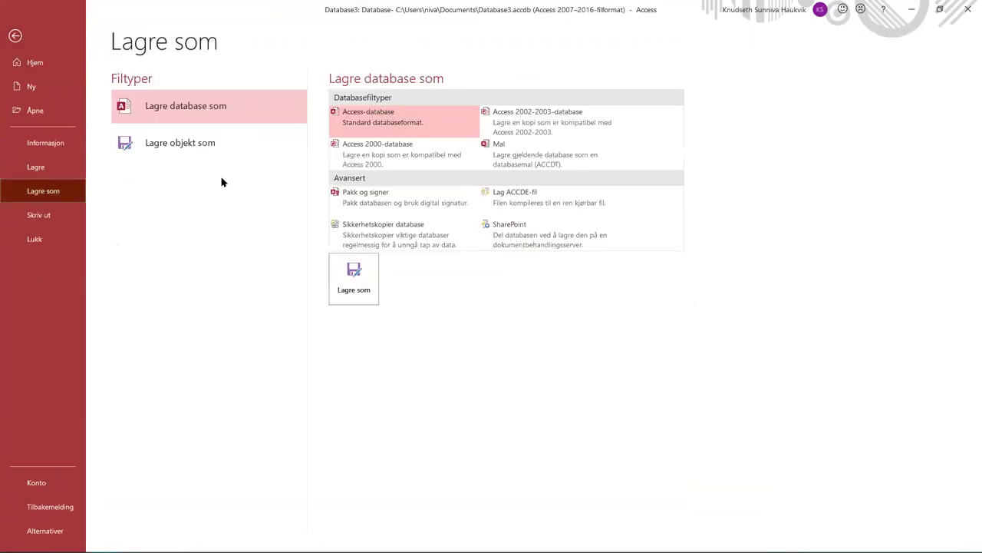
left_click(349, 284)
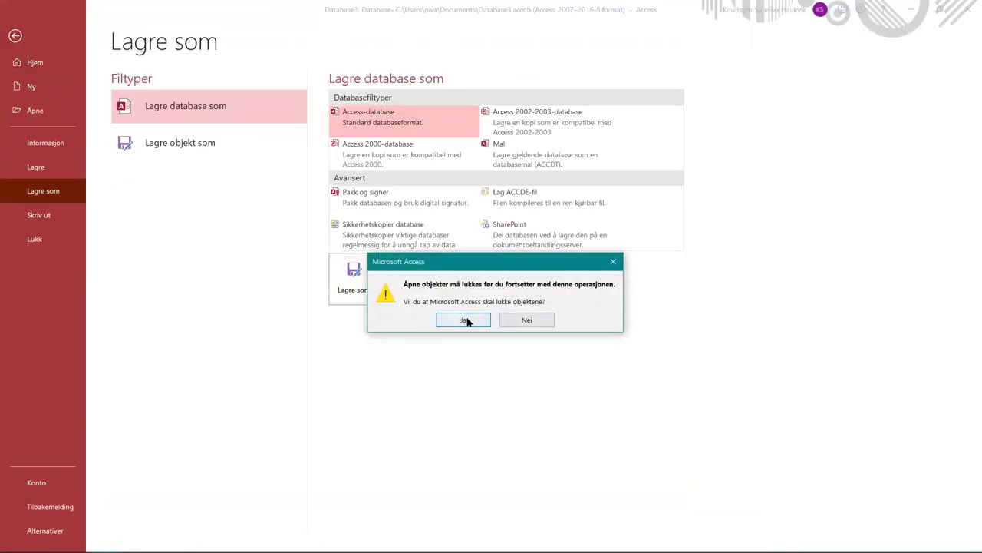
left_click(465, 320)
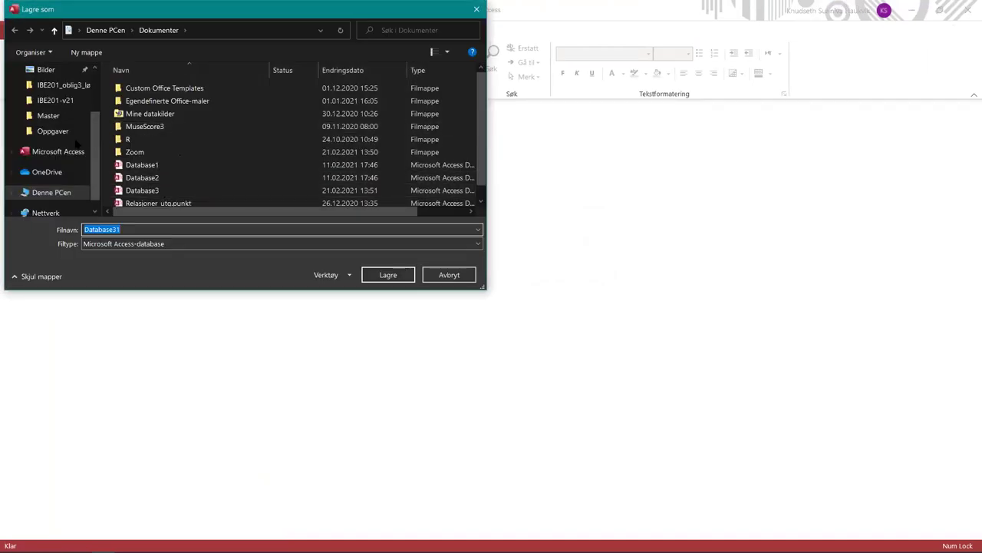
left_click(388, 275)
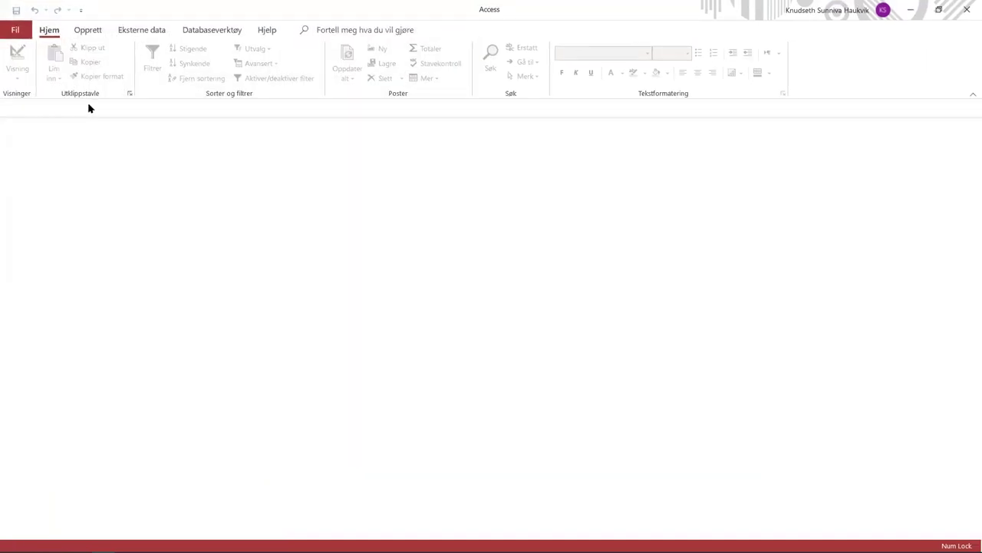
left_click(383, 108)
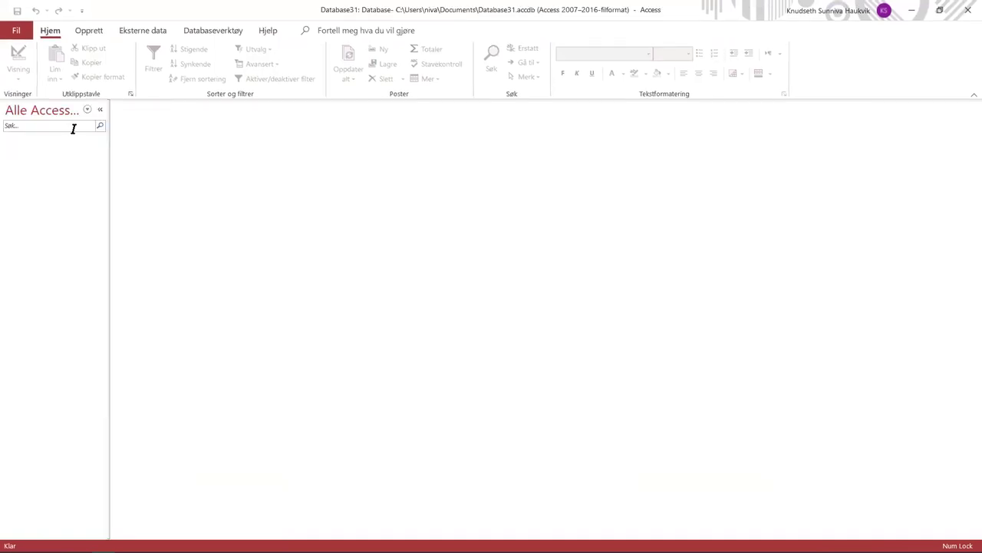
Design a new table with the fields AvdID (Autonummer), AvdNavn (Kort tekst) and AvdPostNr (Kort tekst).
left_click(91, 32)
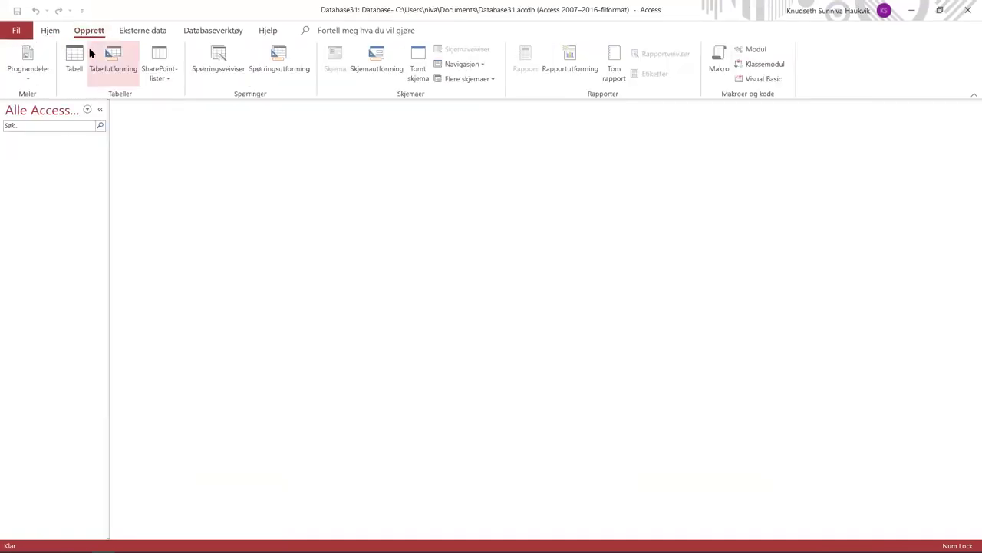
left_click(114, 58)
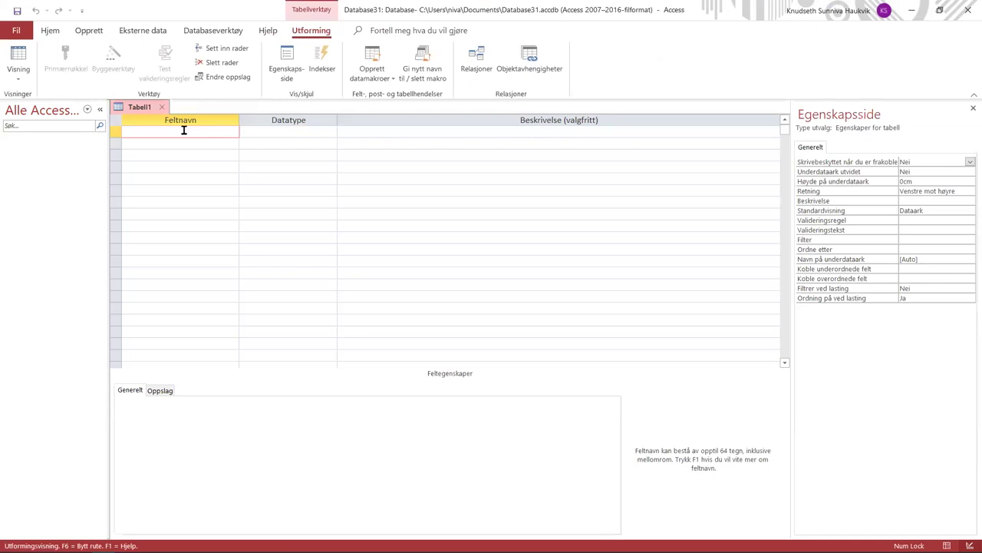
type("Avd")
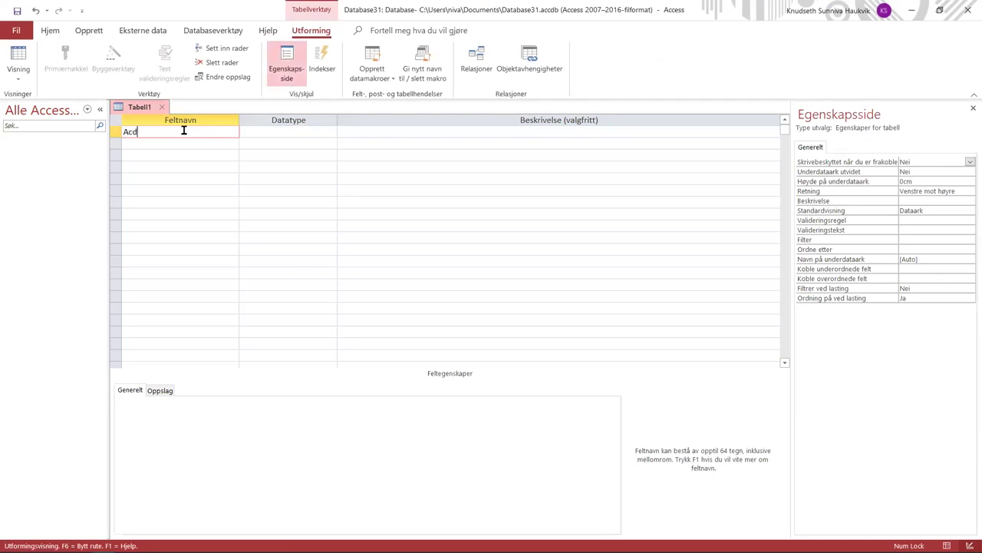
type("ID")
key("Tab")
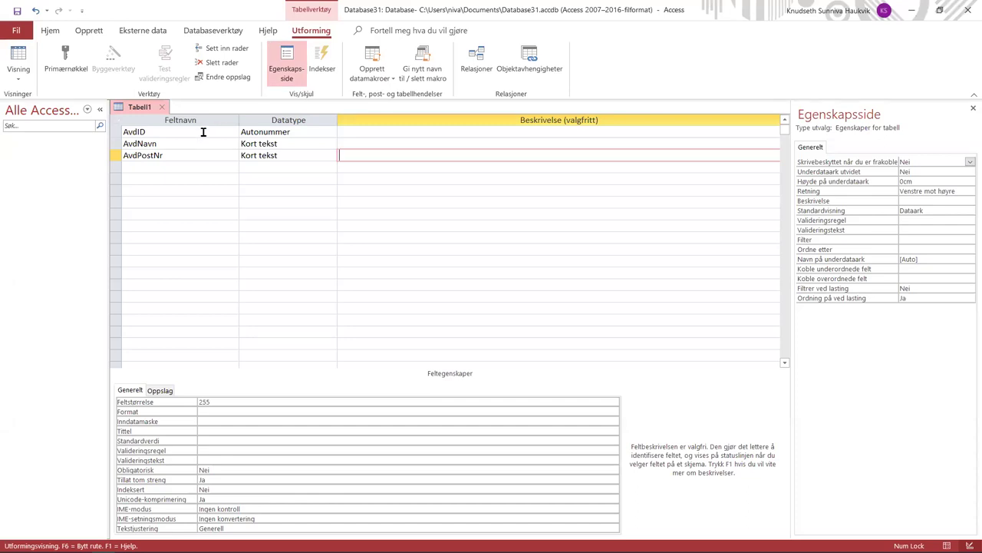
Examine the data types and field properties of AvdID, AvdNavn and AvdPostNr.
left_click(303, 134)
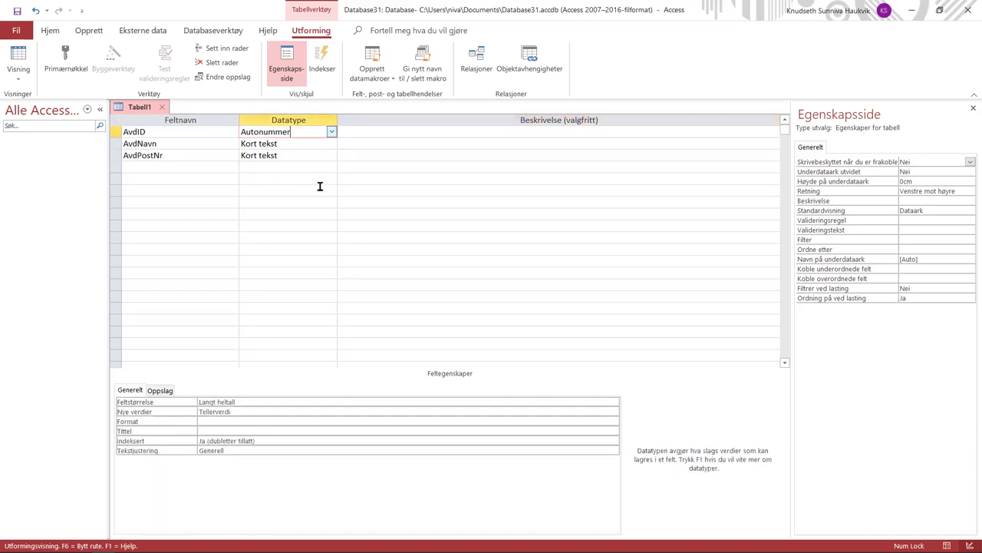
left_click(299, 401)
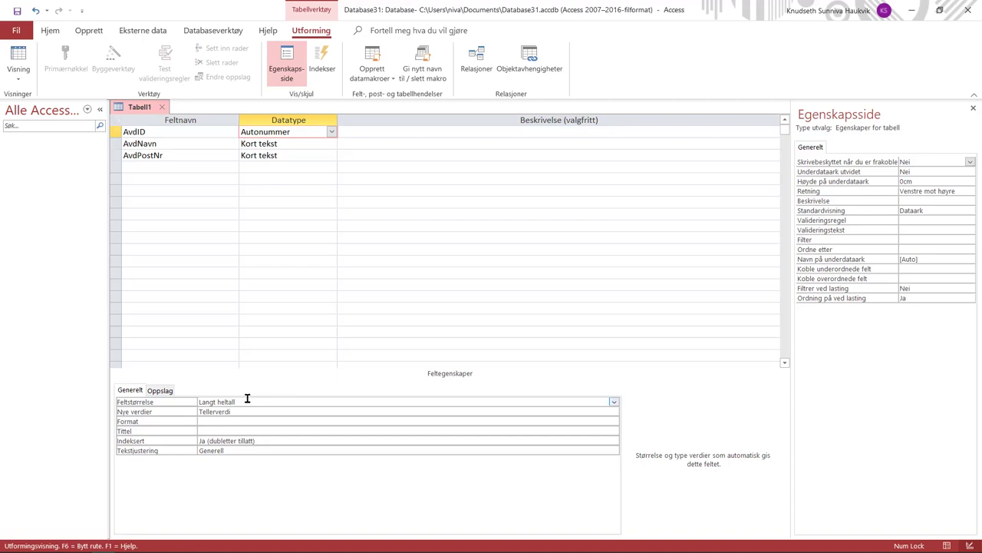
left_click(299, 143)
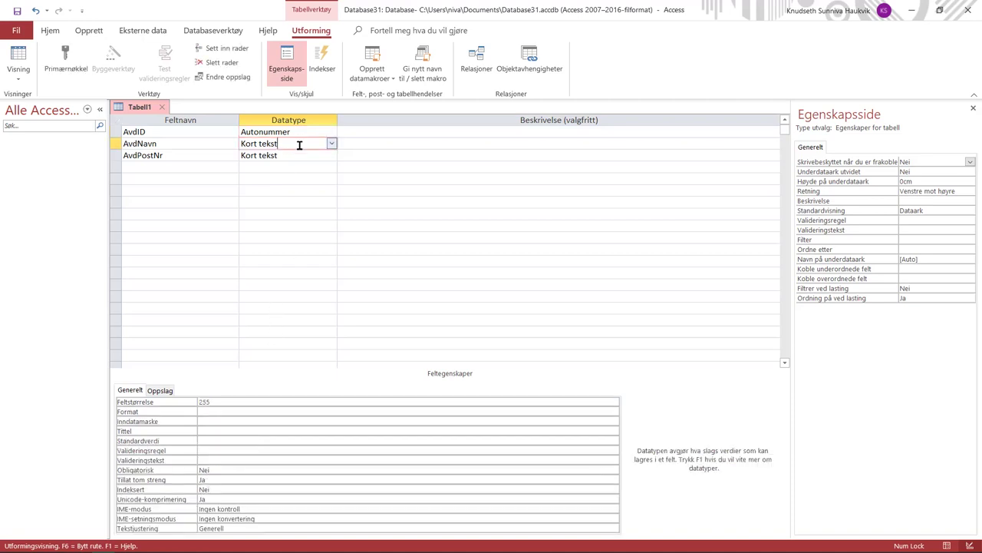
left_click(299, 155)
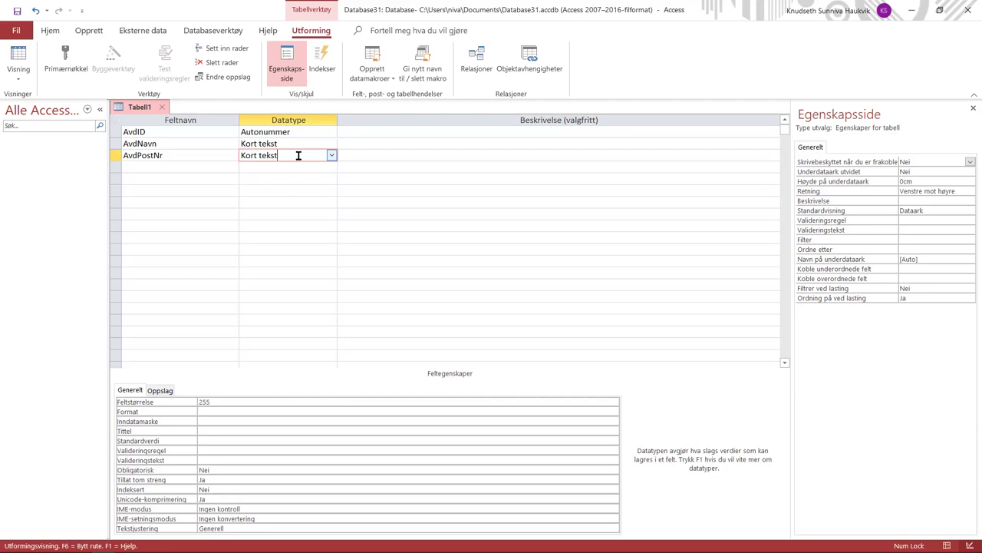
left_click(299, 143)
key("Down")
key("Down")
Save the table as tblAvdeling, accepting the creation of a primary key, and close it.
right_click(146, 109)
left_click(171, 117)
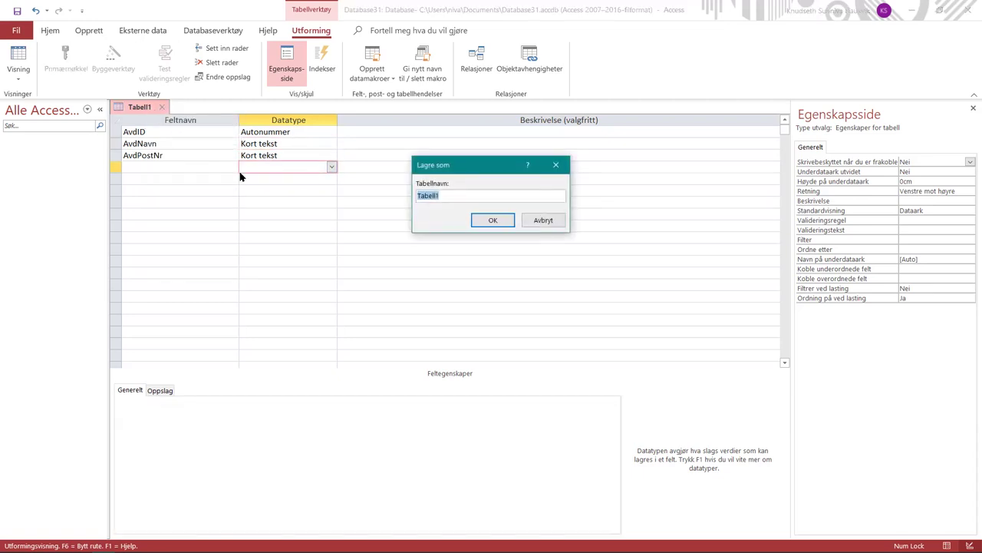
type("tblAvdeling")
left_click(477, 222)
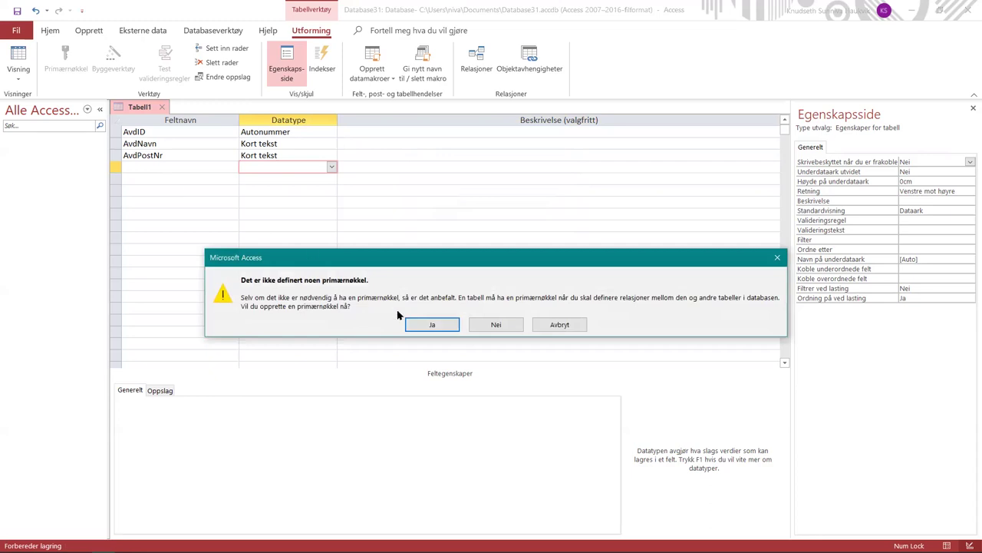
left_click(430, 324)
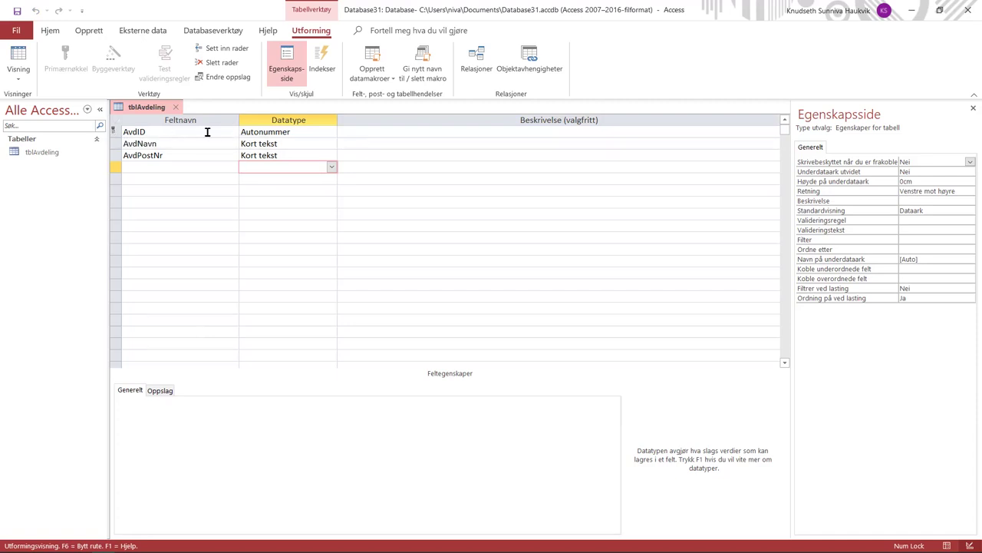
left_click(175, 109)
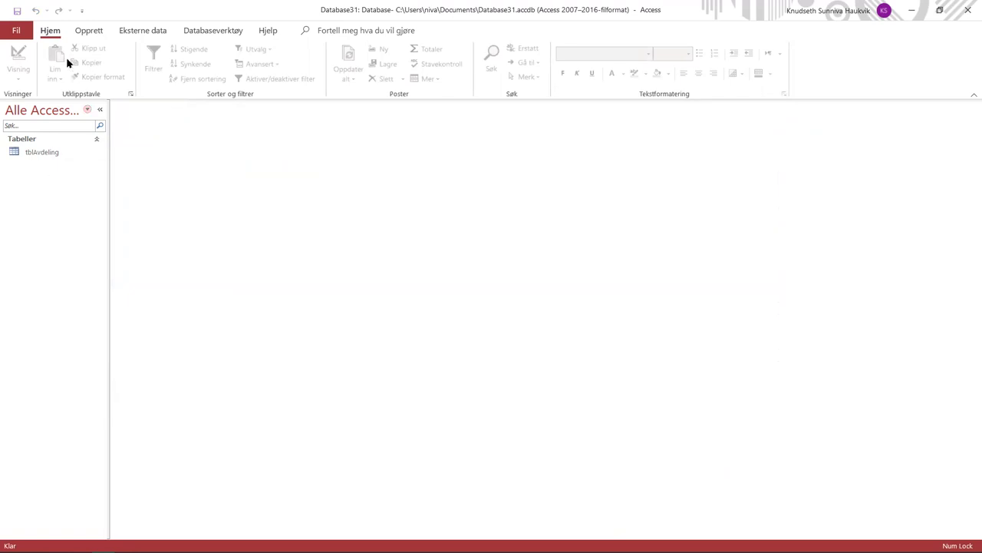
Design a new table with the fields KundeId (Autonummer), Kundenavn and KundePostNr (Kort tekst), and Rabattprosent (Tall).
left_click(89, 29)
left_click(114, 59)
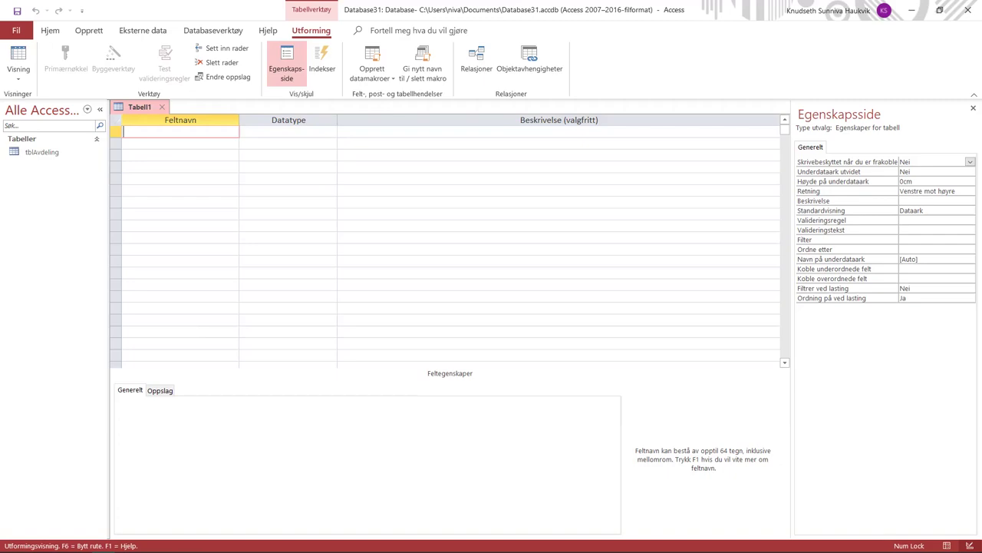
key("ctrl+v")
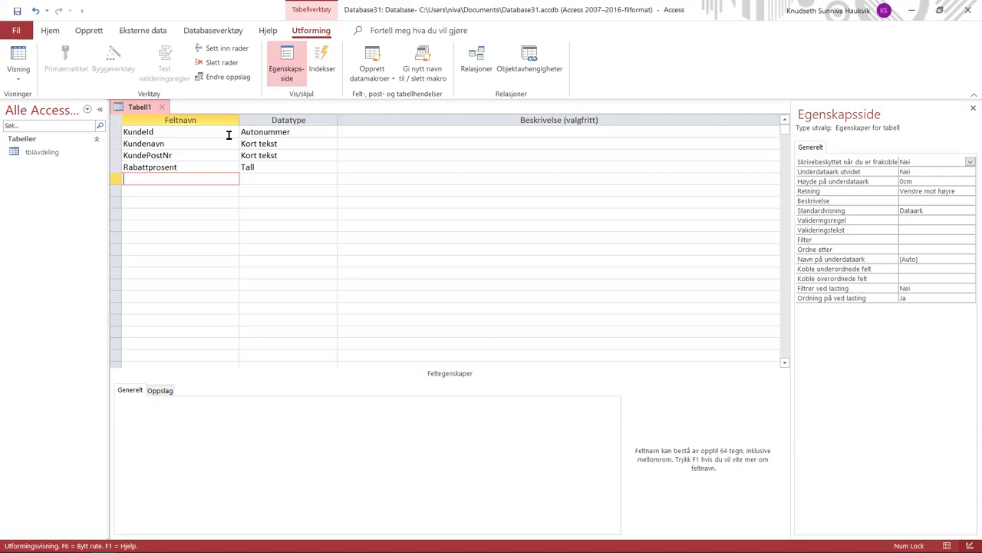
Make the Kundenavn field mandatory by setting its Obligatorisk property to Ja.
left_click(278, 166)
left_click(307, 142)
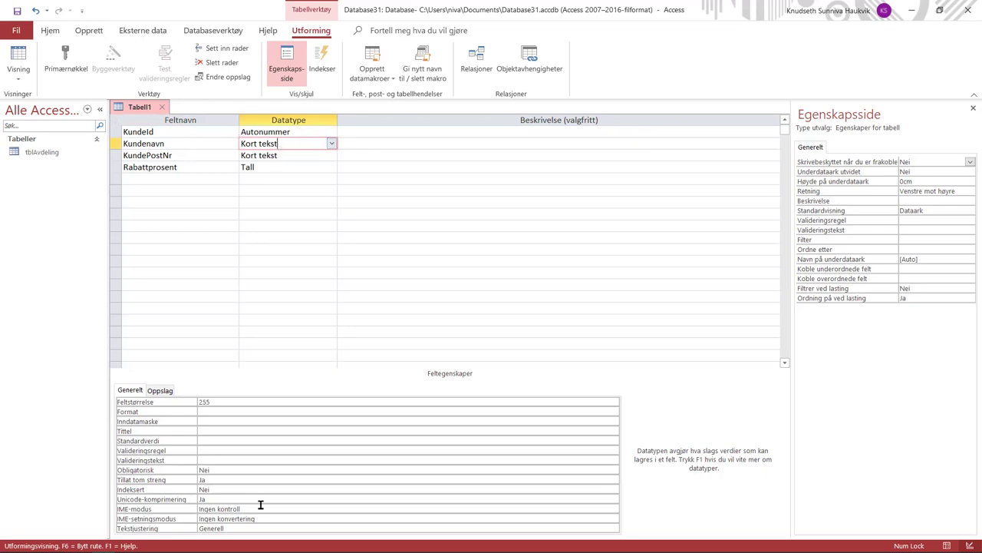
left_click(220, 471)
left_click(614, 470)
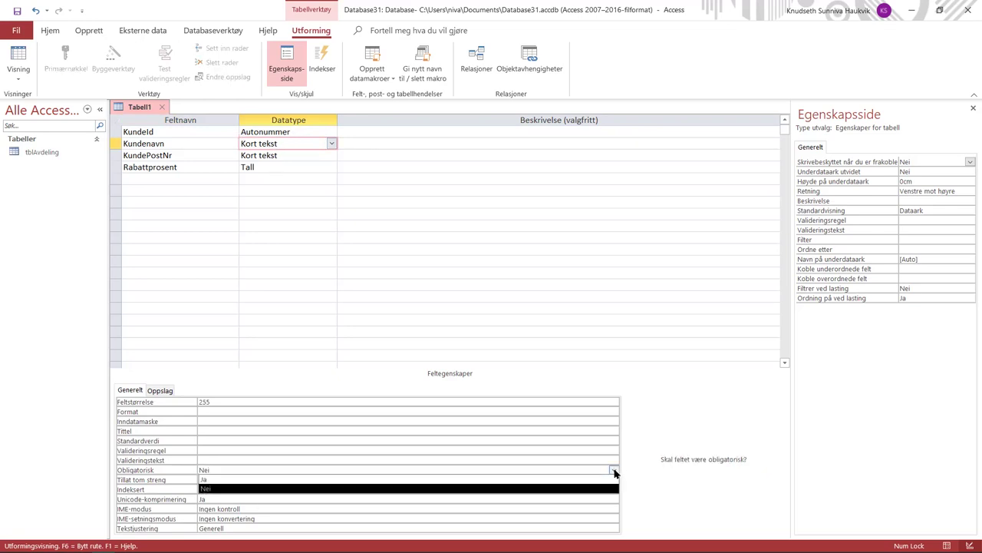
left_click(517, 479)
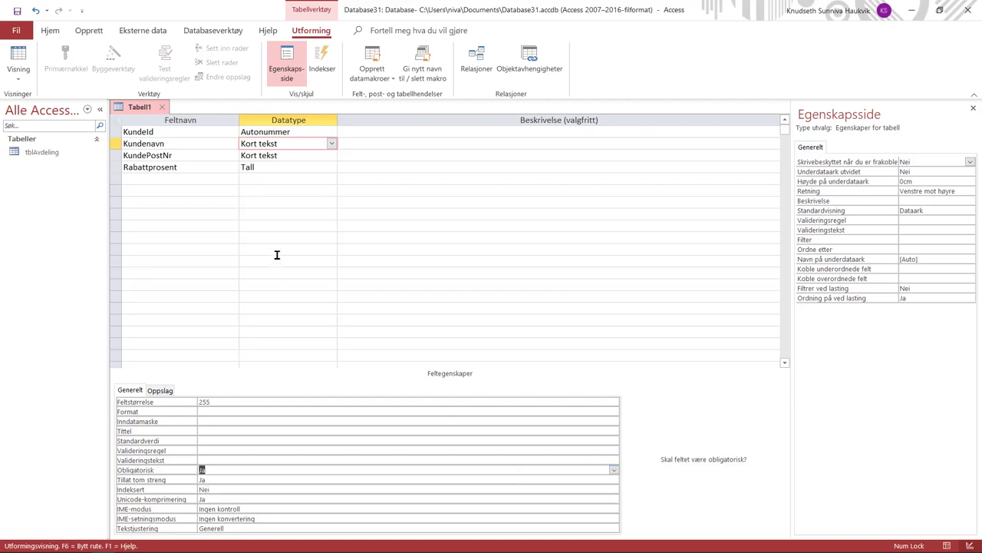
Give Rabattprosent the validation rule <=50 and the validation text "Rabattprosent må være mindre enn eller lik 50".
left_click(295, 164)
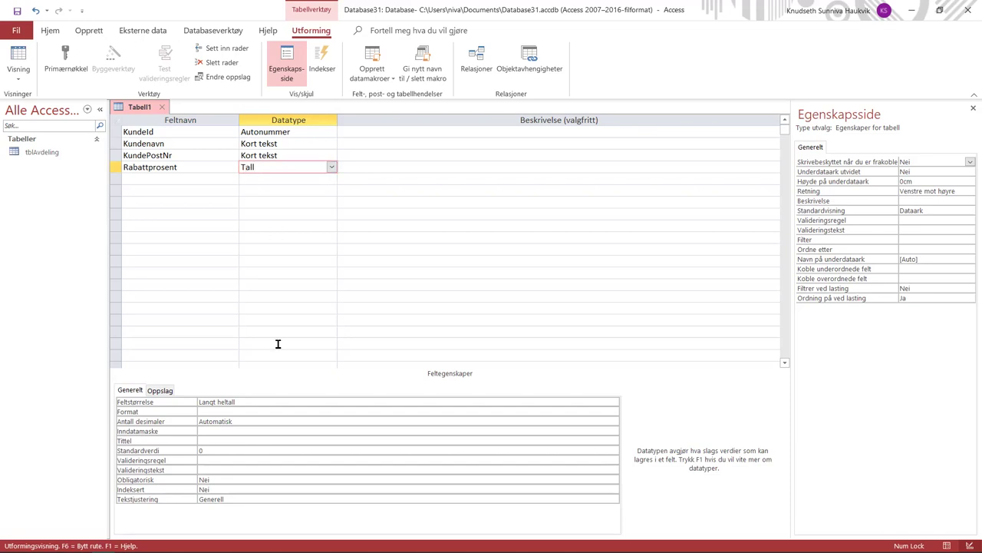
left_click(222, 459)
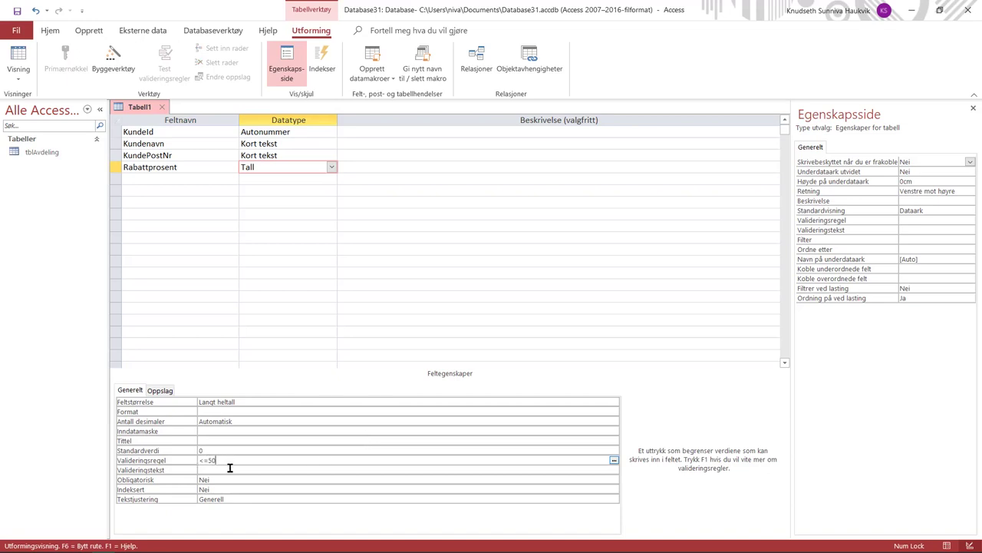
key("Return")
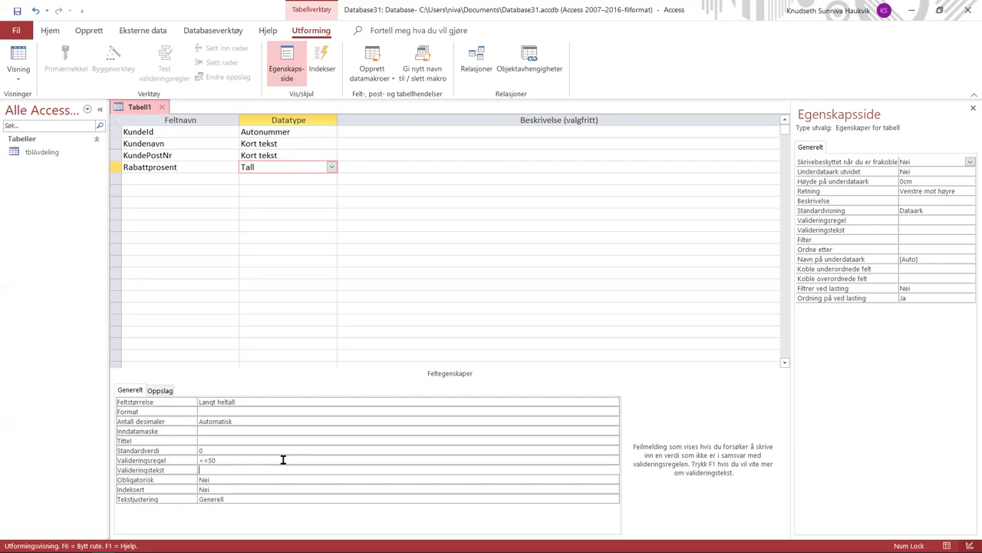
type("Rabattprosent må være mindre enn eller lik 50")
left_click(306, 356)
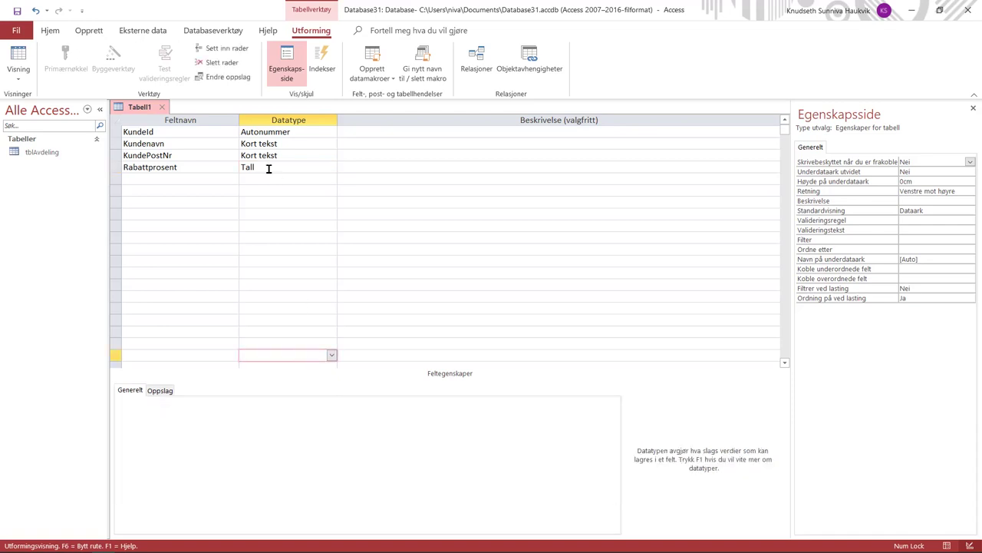
Set KundeId as the primary key of the customer table.
left_click(116, 133)
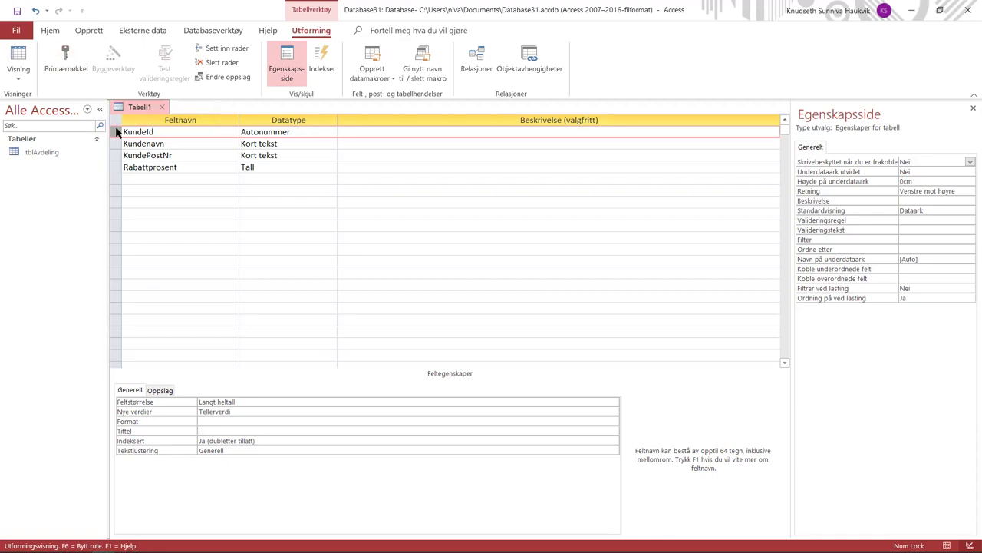
left_click(66, 62)
left_click(162, 174)
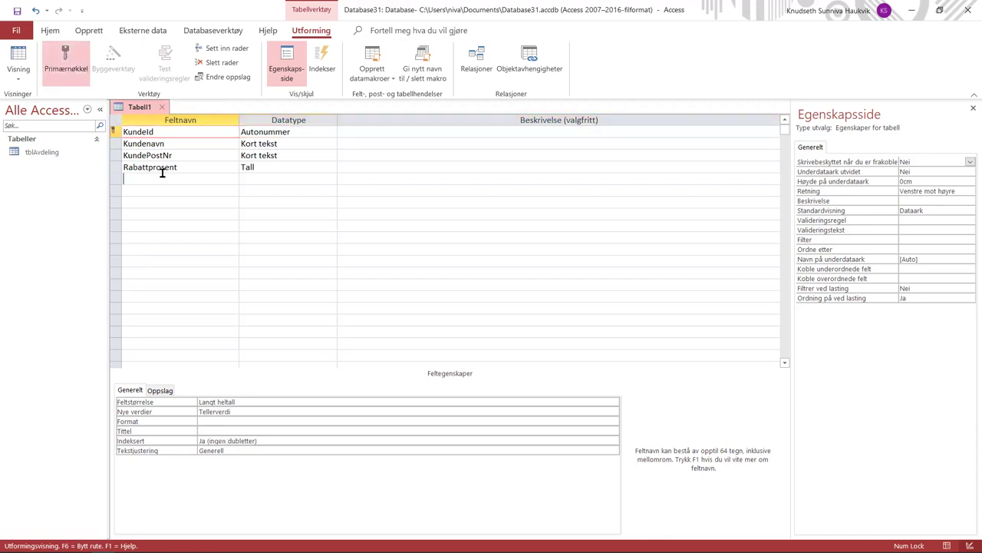
Save the customer table as tblKunde and close it.
right_click(144, 108)
left_click(181, 115)
type("tblKunde")
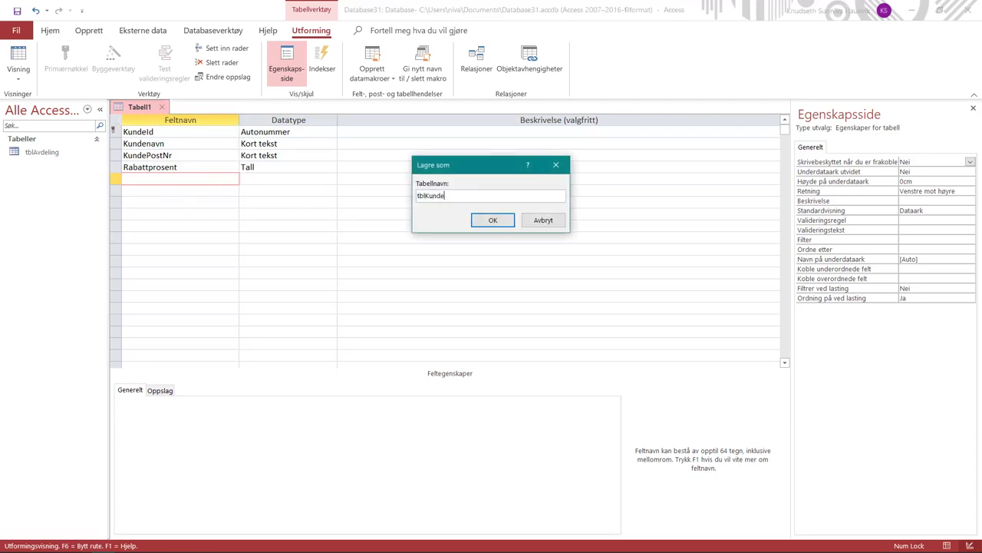
left_click(493, 220)
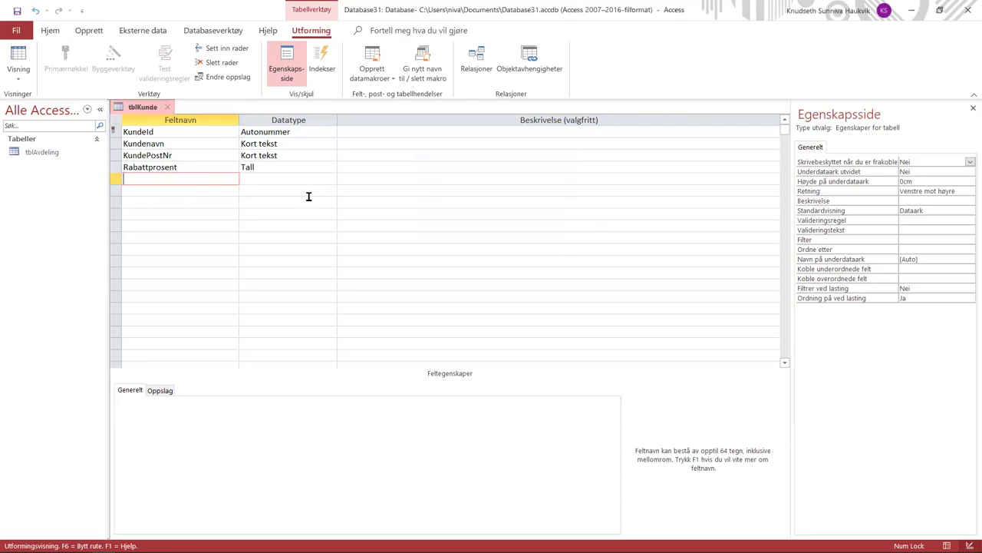
left_click(171, 108)
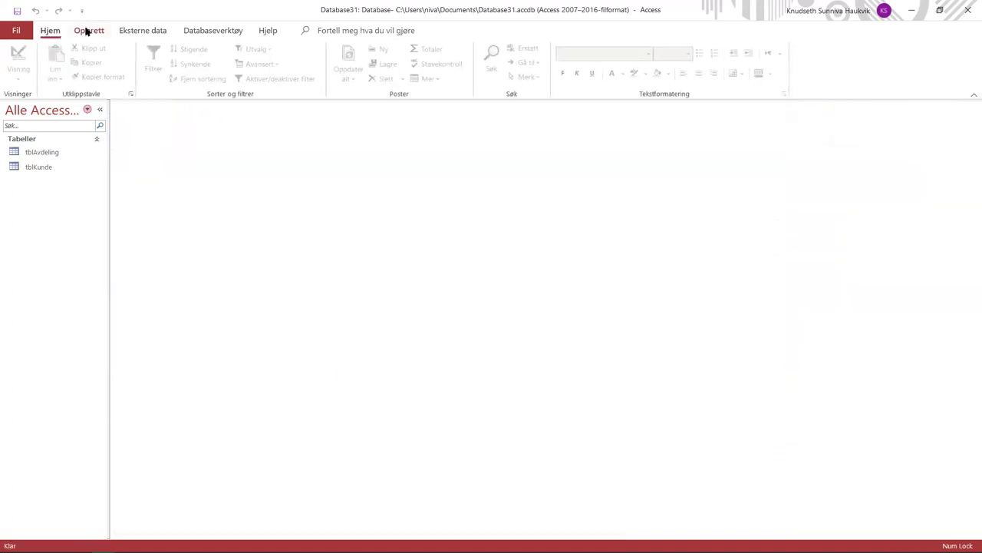
Design a new table with OppdragsId (Autonummer), Dato (Dato/klokkeslett), and *AvdId, *KundeId, FraktLengde and FraktVekt (all Tall).
left_click(89, 31)
left_click(112, 57)
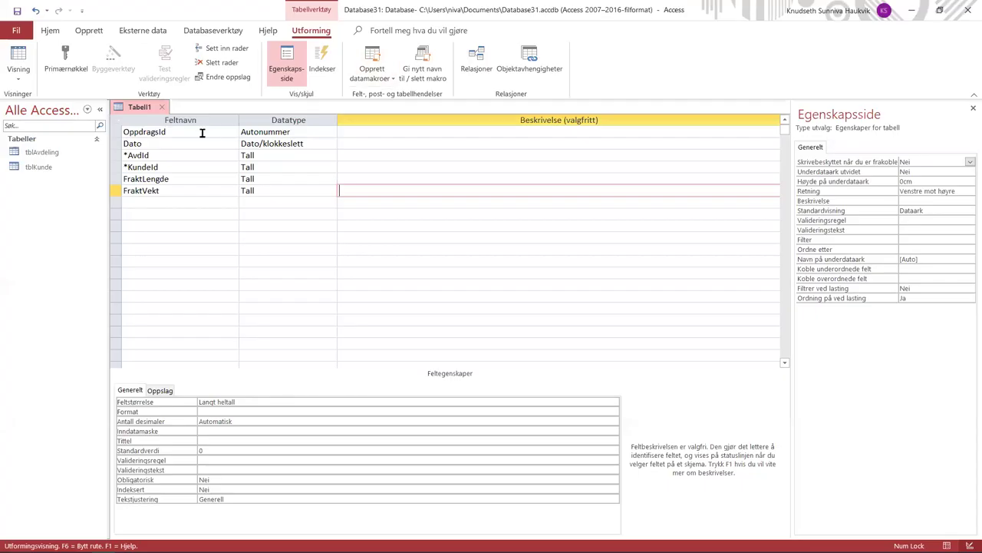
left_click(201, 131)
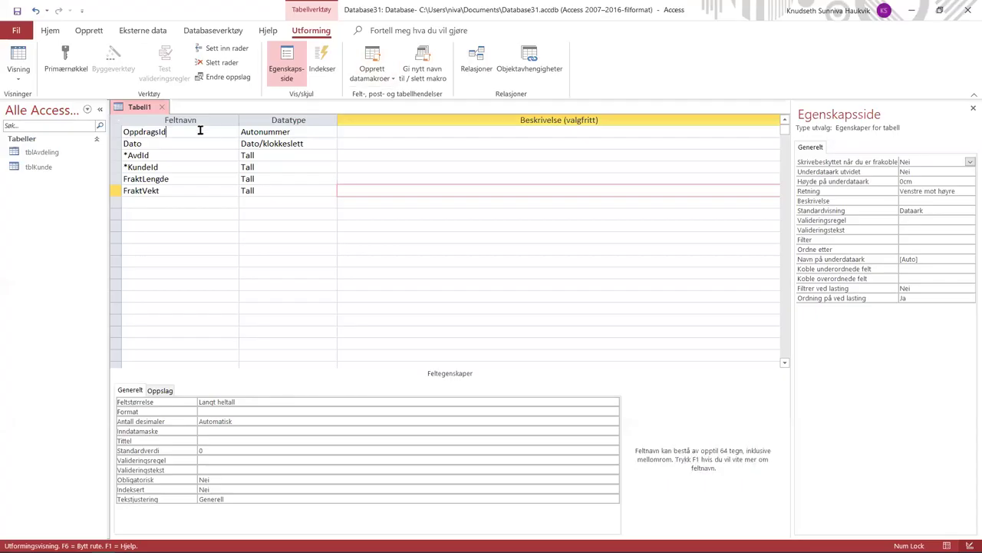
Set OppdragsId as the primary key of the assignment table.
left_click(113, 132)
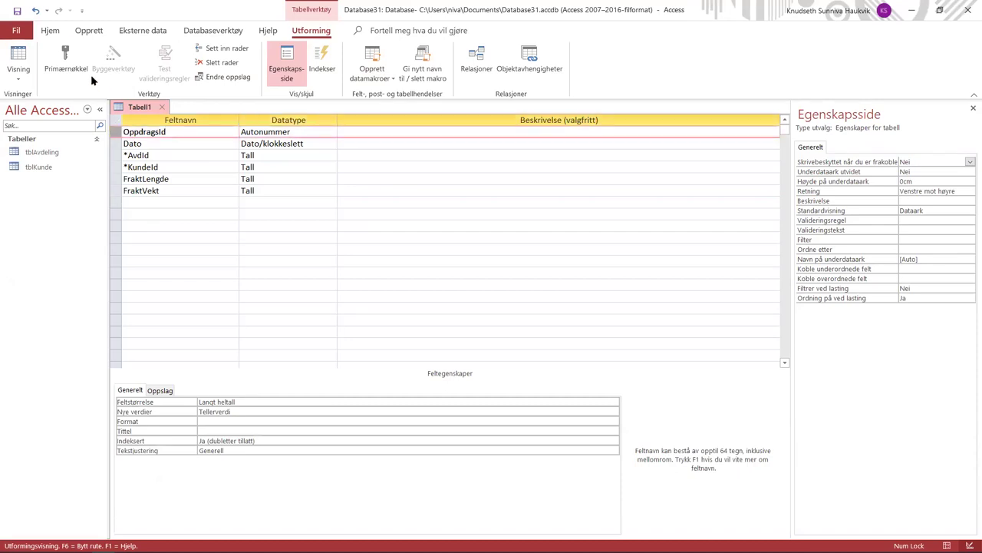
left_click(66, 59)
Compare the types of *AvdId and *KundeId with the key fields in the tblAvdeling and tblKunde designs, and review FraktLengde and FraktVekt.
left_click(183, 158)
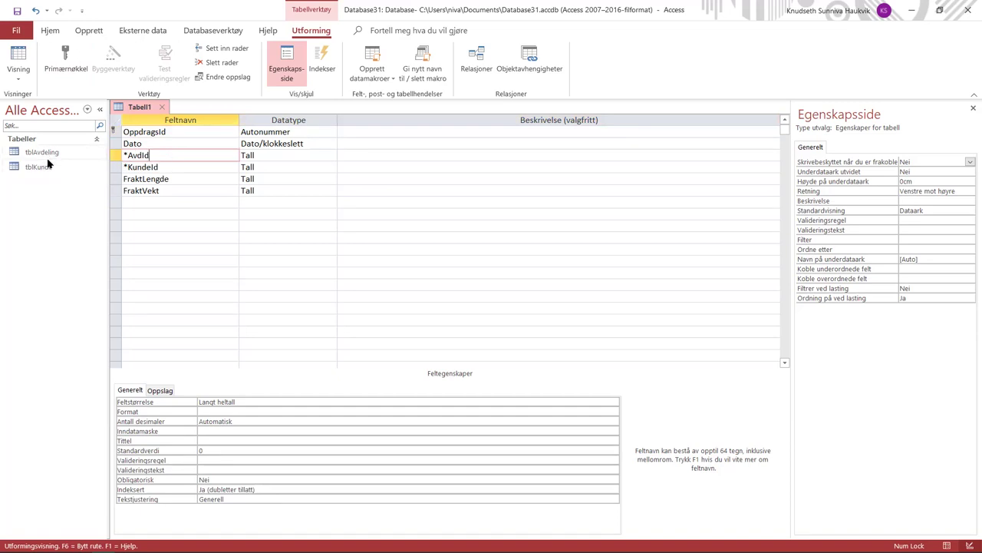
left_click(266, 154)
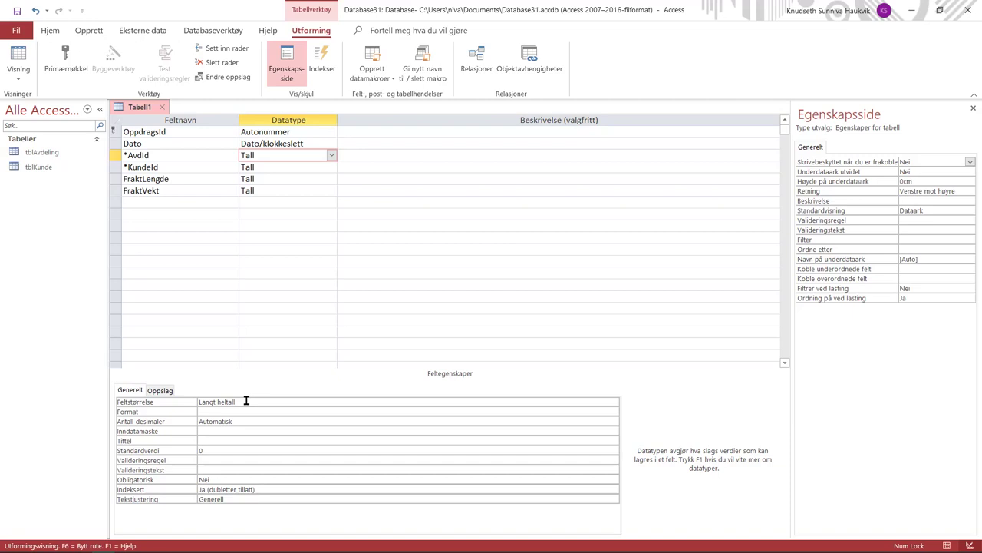
left_click(259, 166)
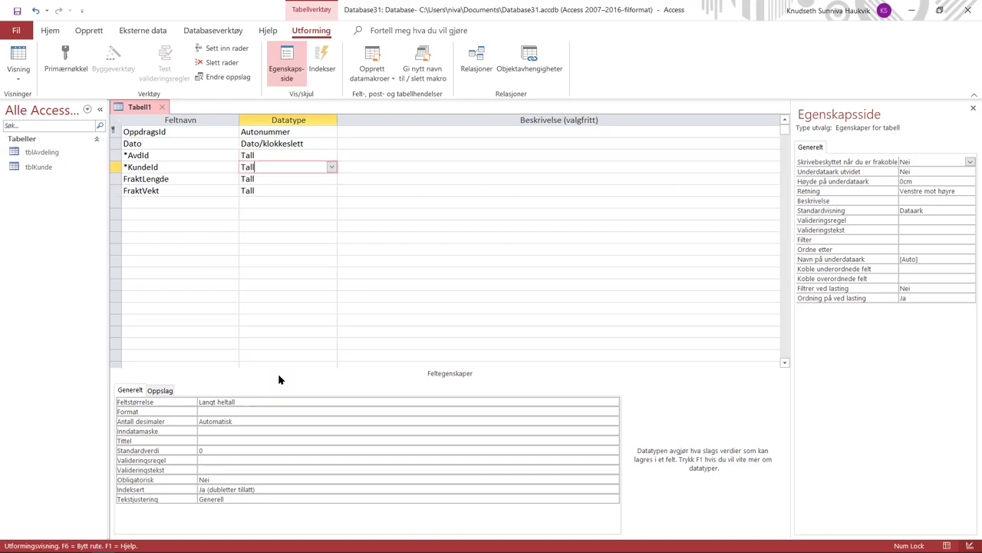
double_click(24, 153)
left_click(18, 55)
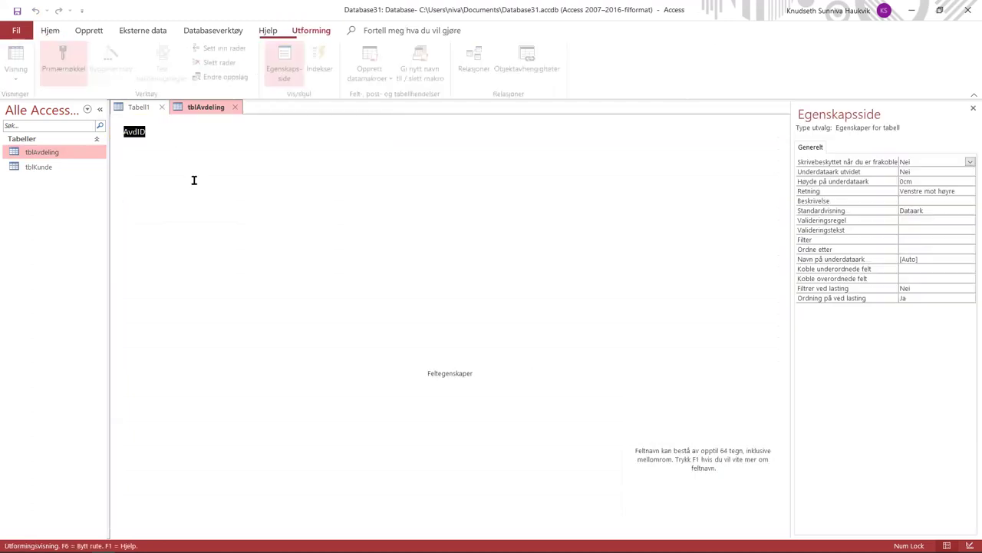
double_click(39, 167)
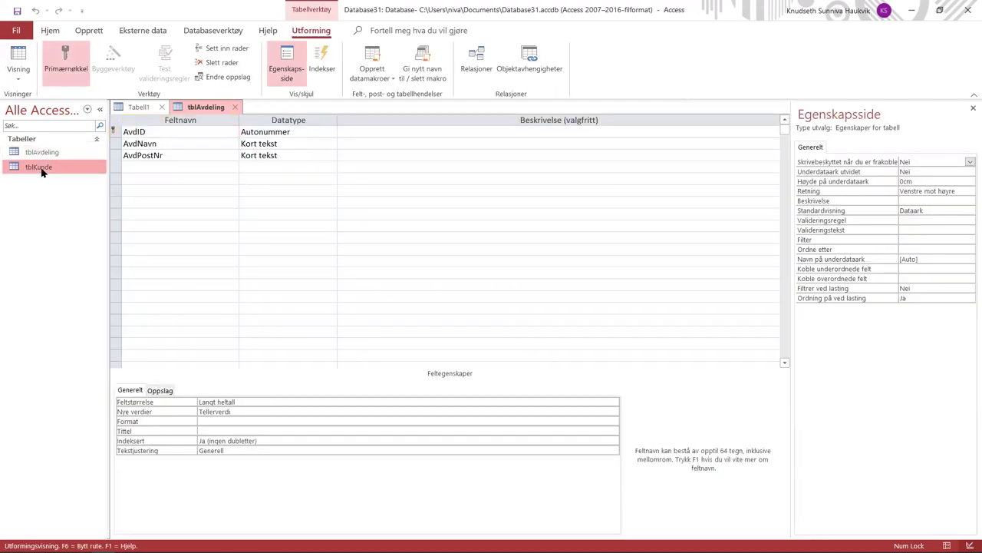
left_click(19, 57)
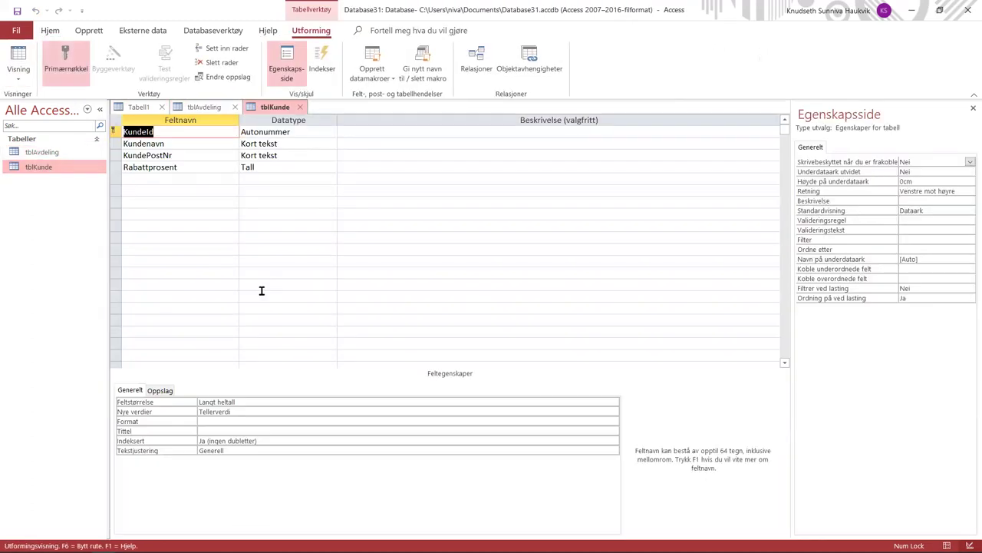
left_click(148, 110)
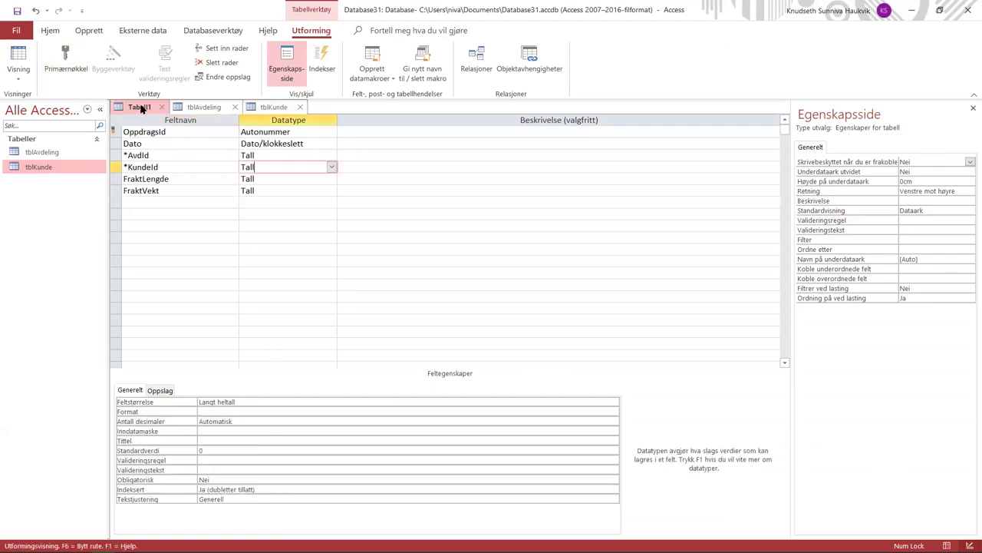
left_click(263, 179)
left_click(267, 190)
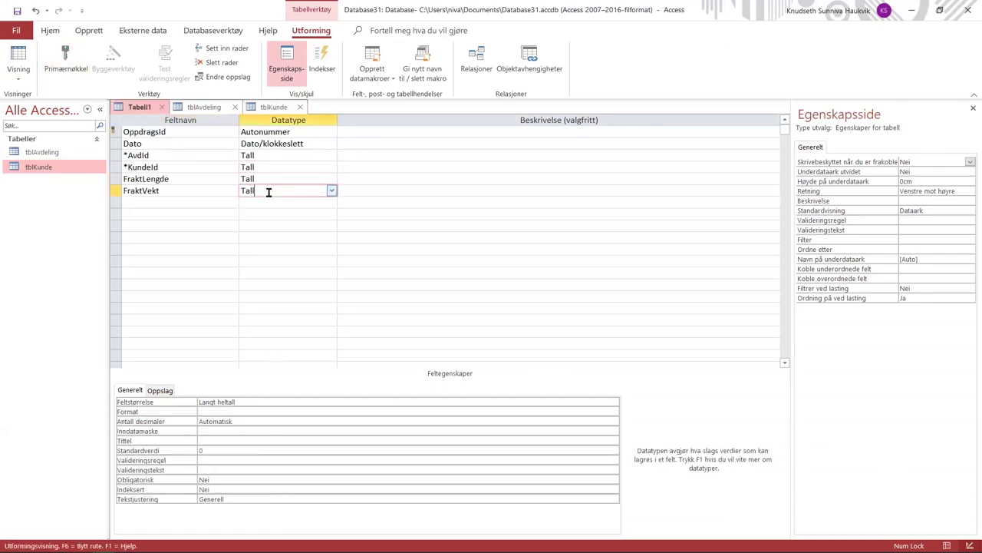
left_click(268, 178)
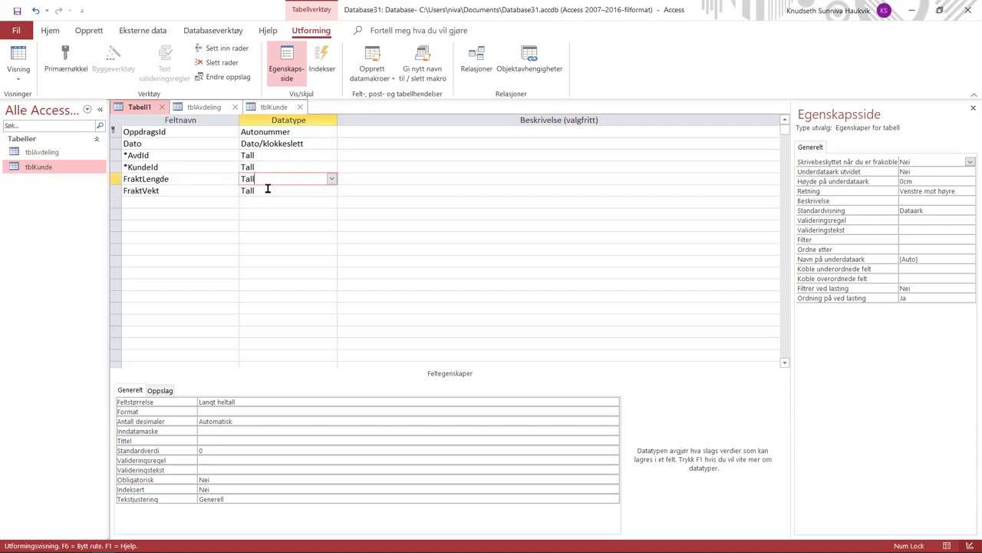
left_click(268, 188)
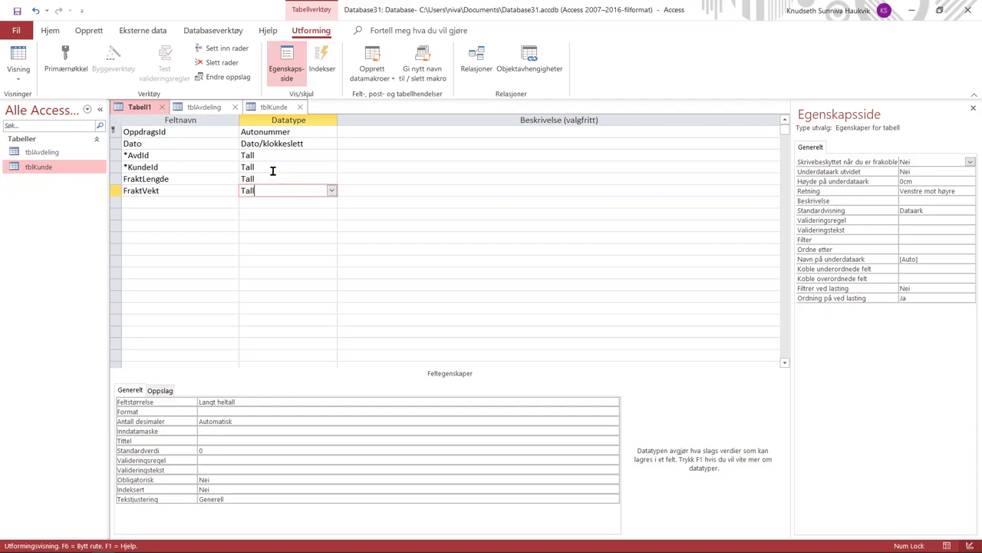
Save the assignment table as tblOppdrag.
right_click(151, 114)
left_click(165, 110)
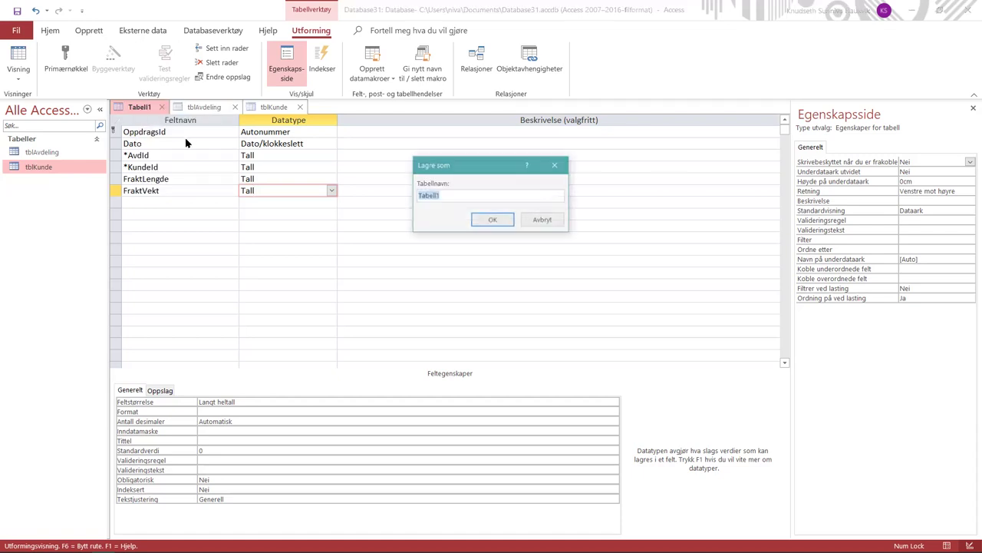
type("tblOppdrag")
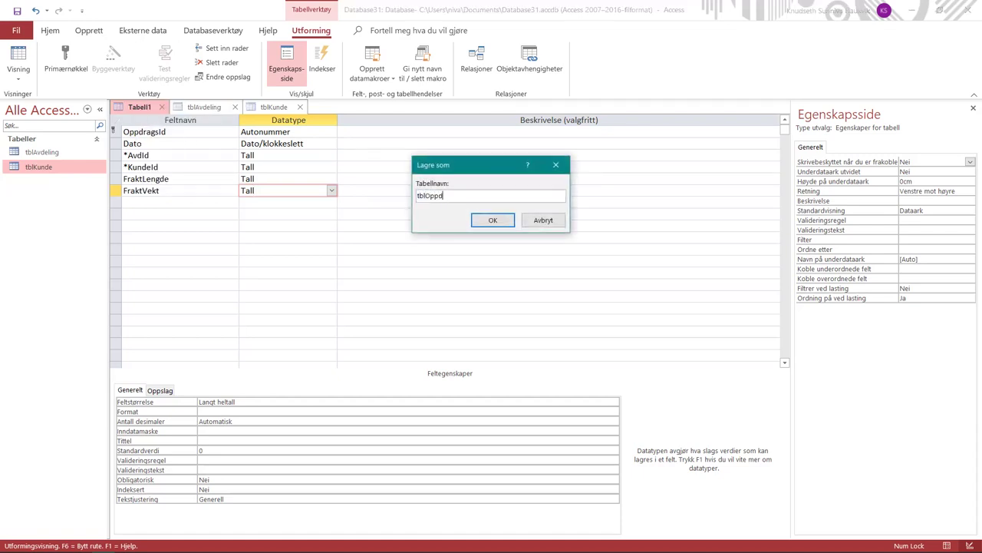
left_click(489, 221)
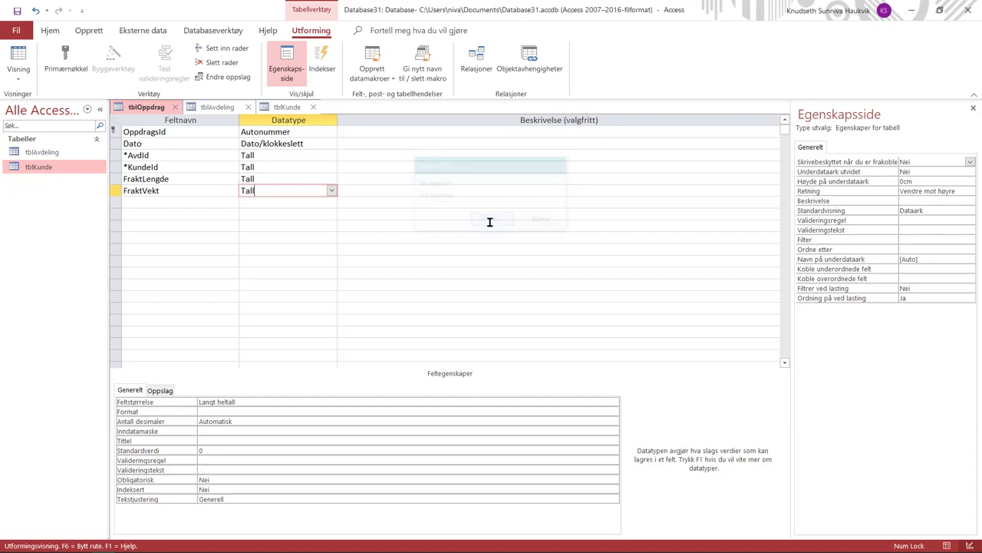
Show tblKunde as a datasheet, ready for record entry.
left_click(215, 109)
left_click(287, 107)
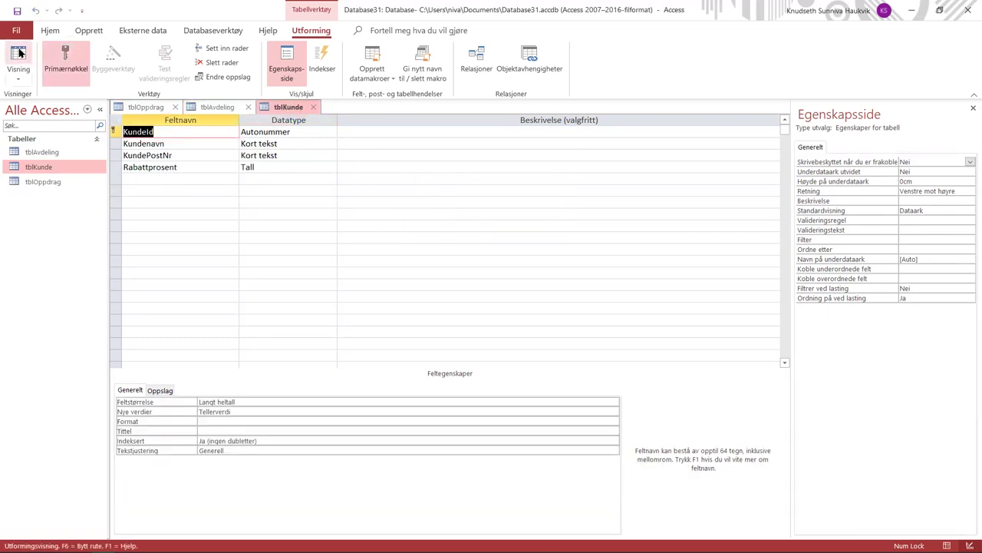
left_click(138, 107)
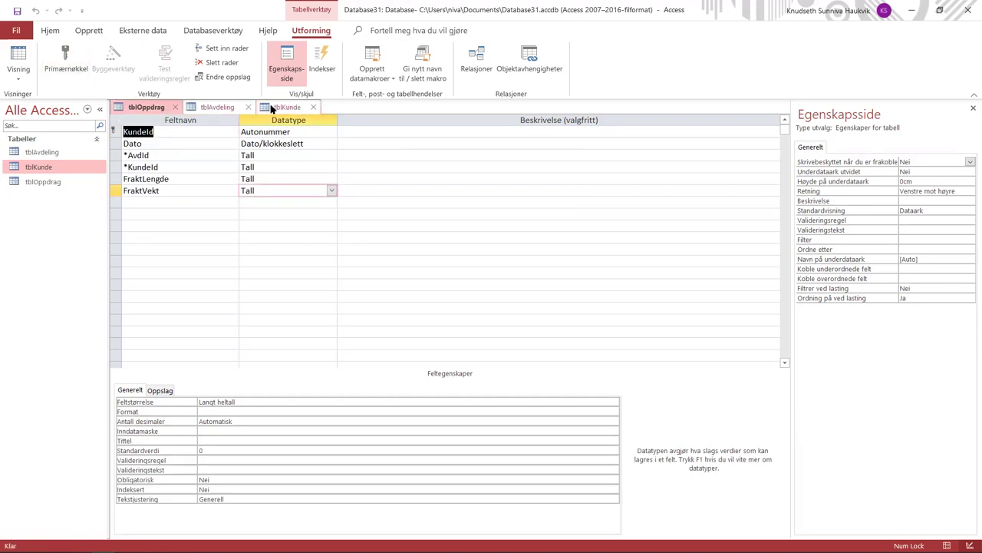
left_click(265, 107)
left_click(18, 59)
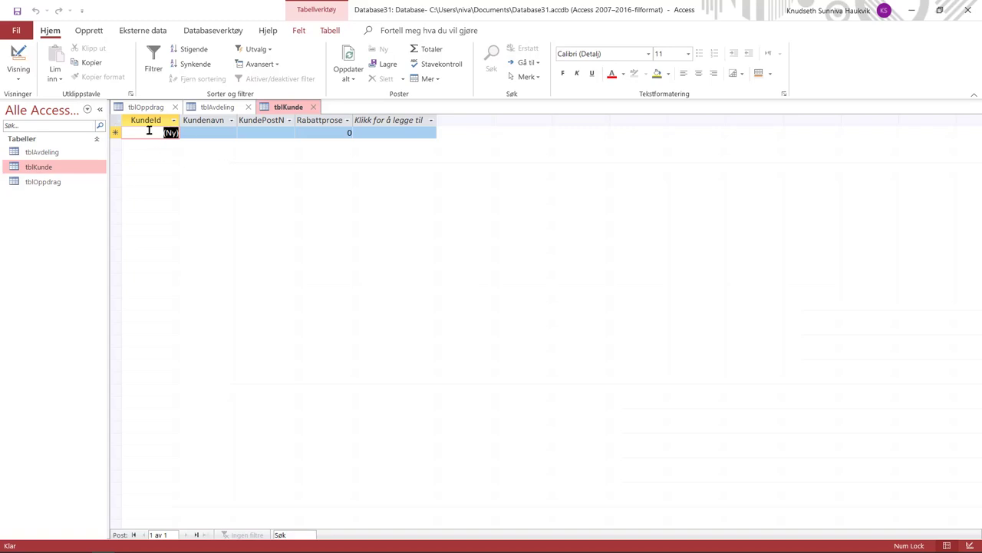
Add the customer record Skeidar with KundePostNr 6000 and Rabattprosent 20.
key("Tab")
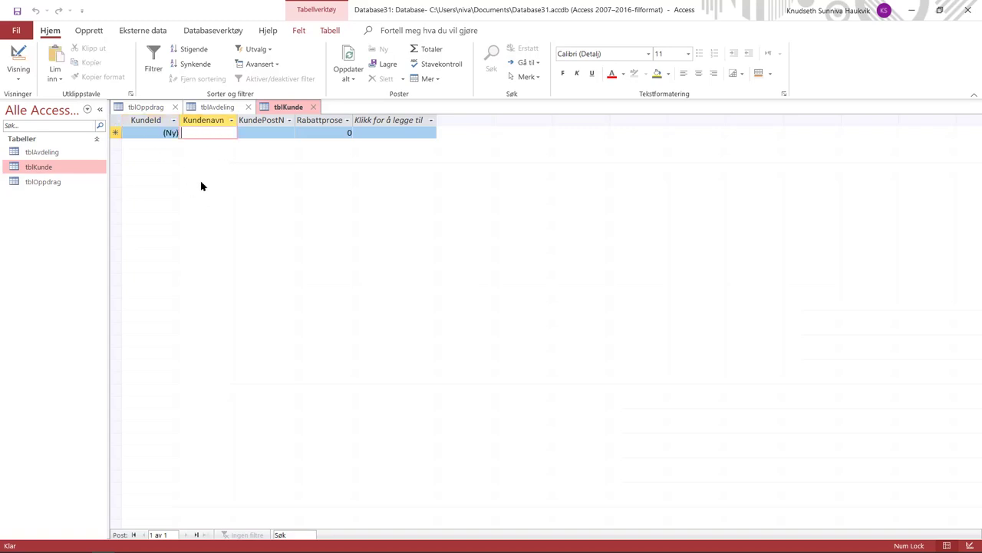
type("Skeidar")
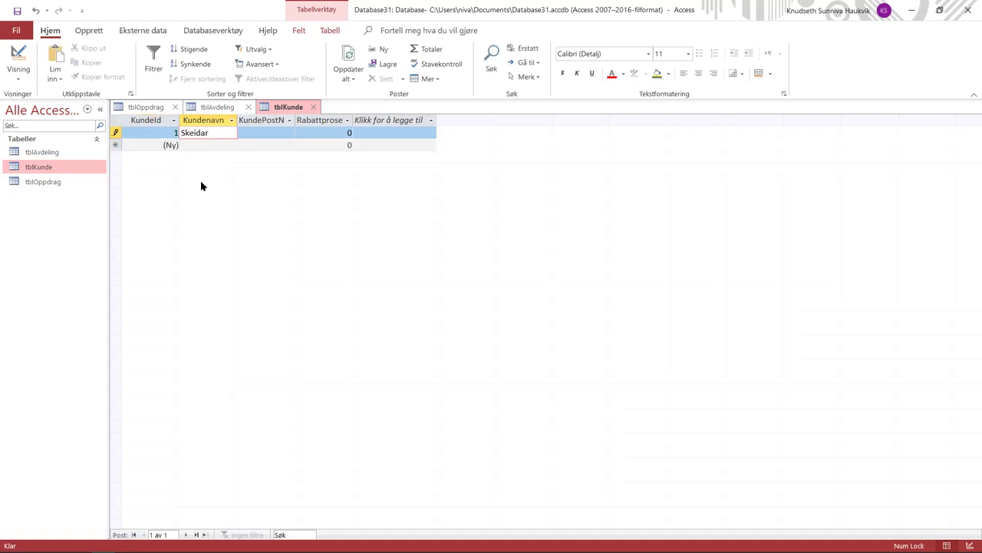
key("Tab")
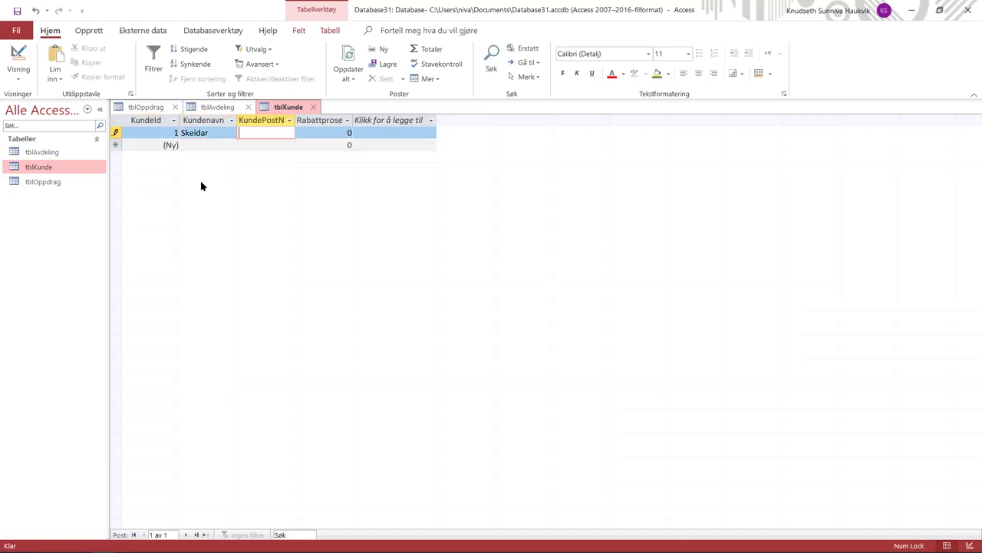
type("6000")
key("Tab")
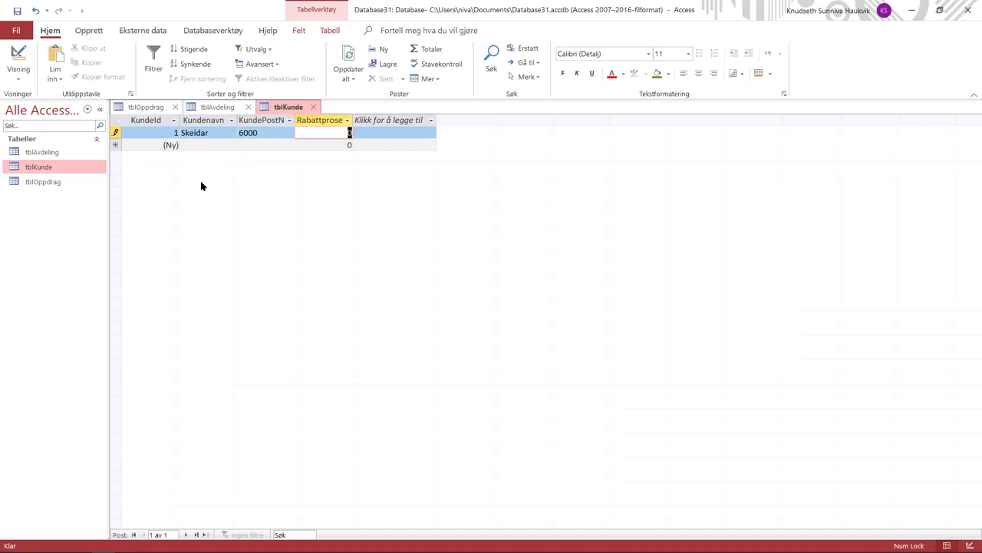
type("20")
key("Tab")
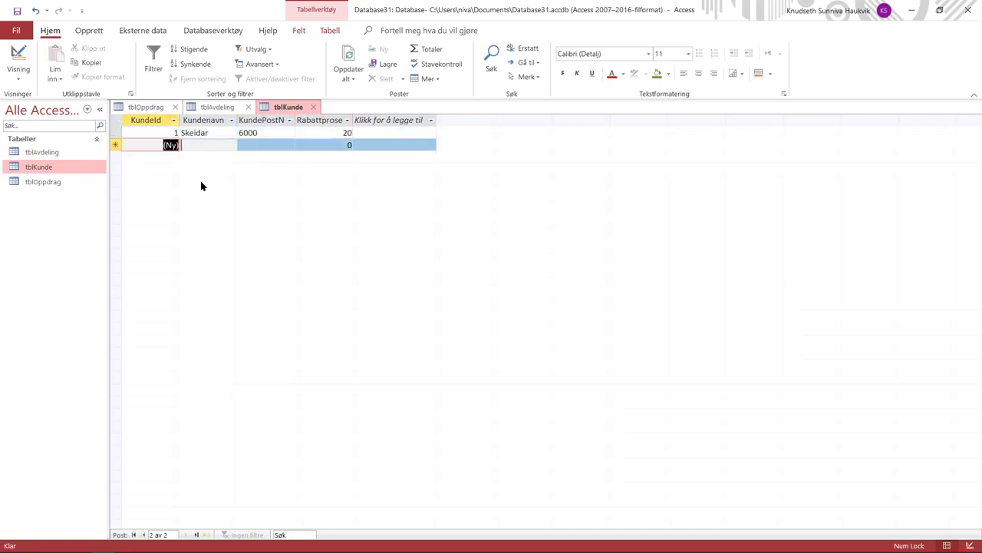
Add a second customer record, Bohus, with KundePostNr 6400.
key("Tab")
type("Bohus")
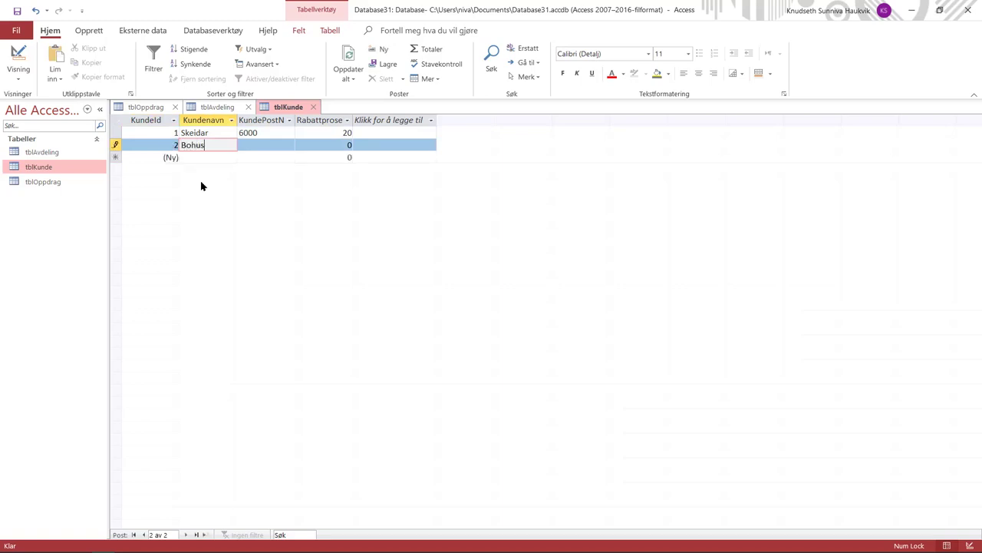
key("Tab")
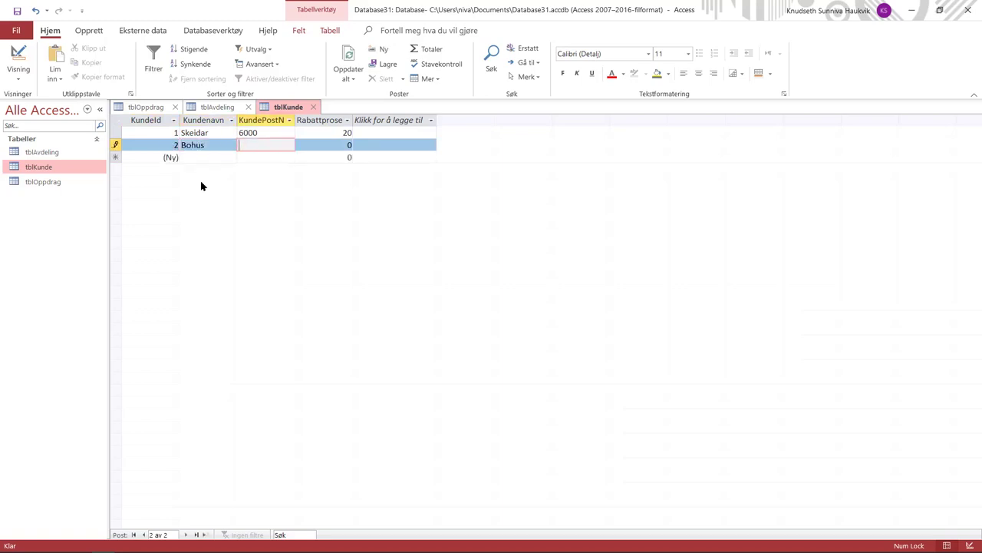
type("6400")
key("Tab")
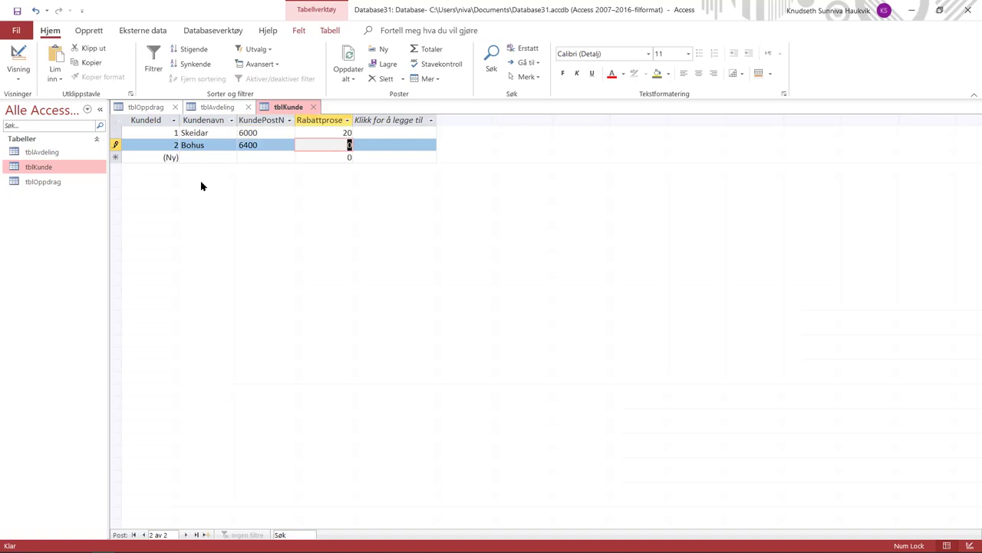
Try to give Bohus a Rabattprosent of 70 to test the validation rule.
type("70")
key("Tab")
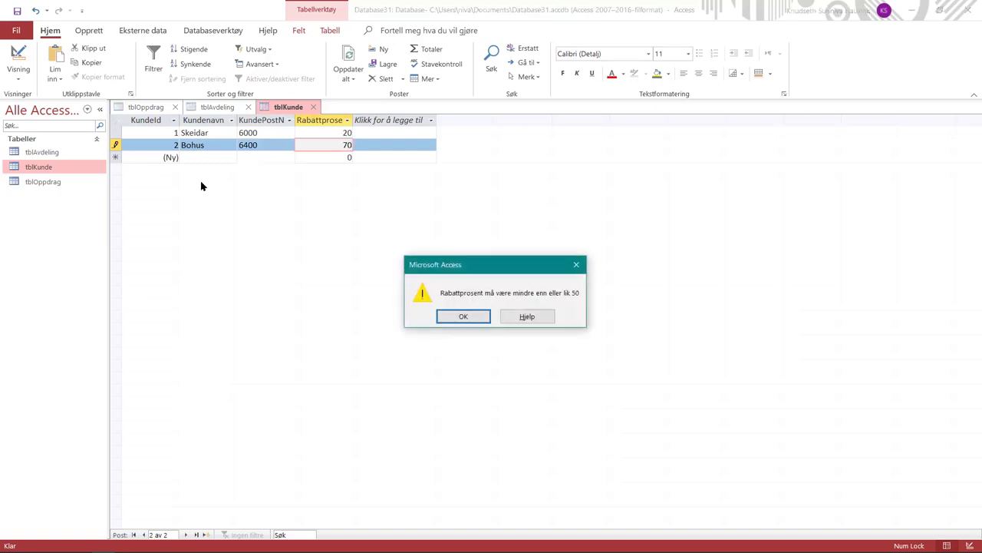
left_click(463, 316)
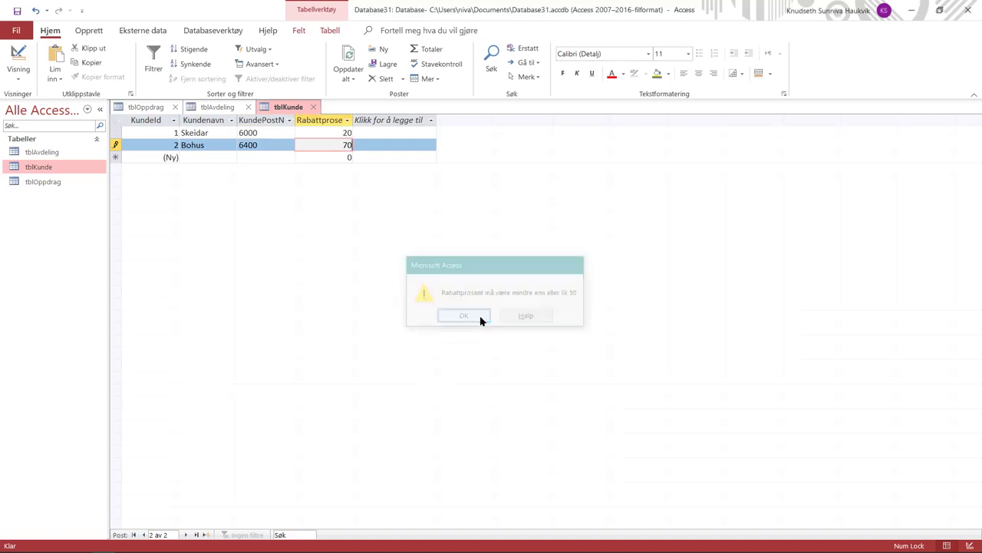
Set the Rabattprosent of Bohus to 0 and close tblKunde.
double_click(347, 145)
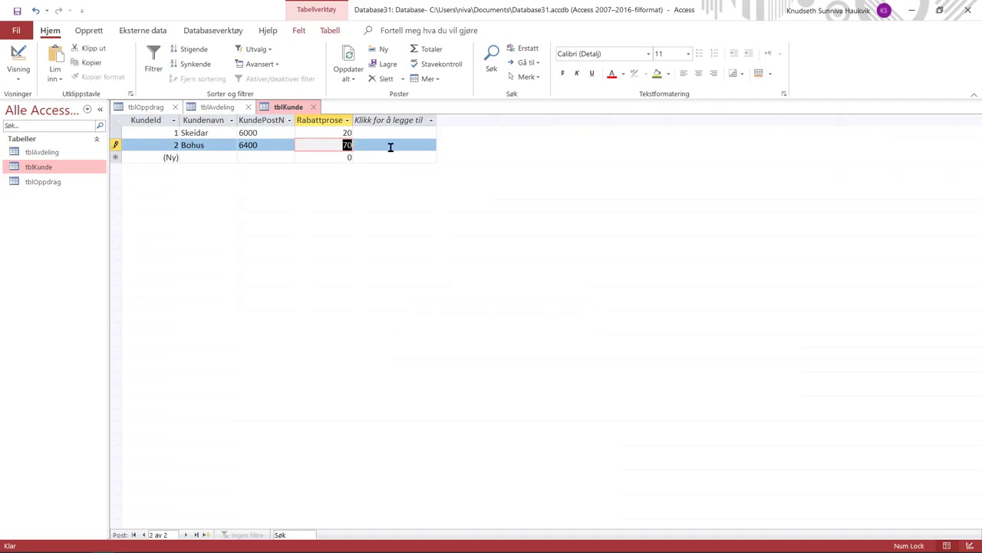
type("0")
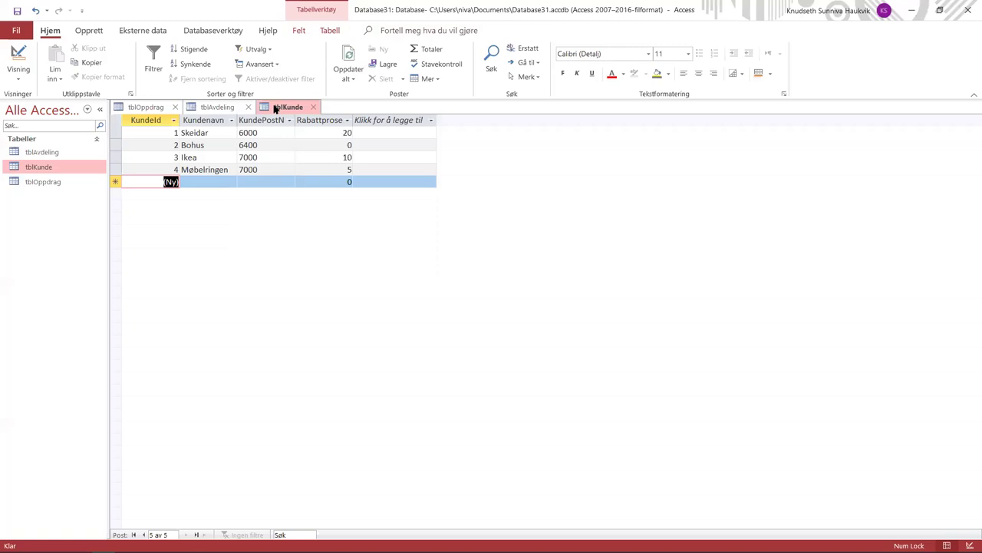
right_click(283, 108)
left_click(301, 115)
Show tblAvdeling as a datasheet and add the department Molde with AvdPostNr 6400.
left_click(214, 107)
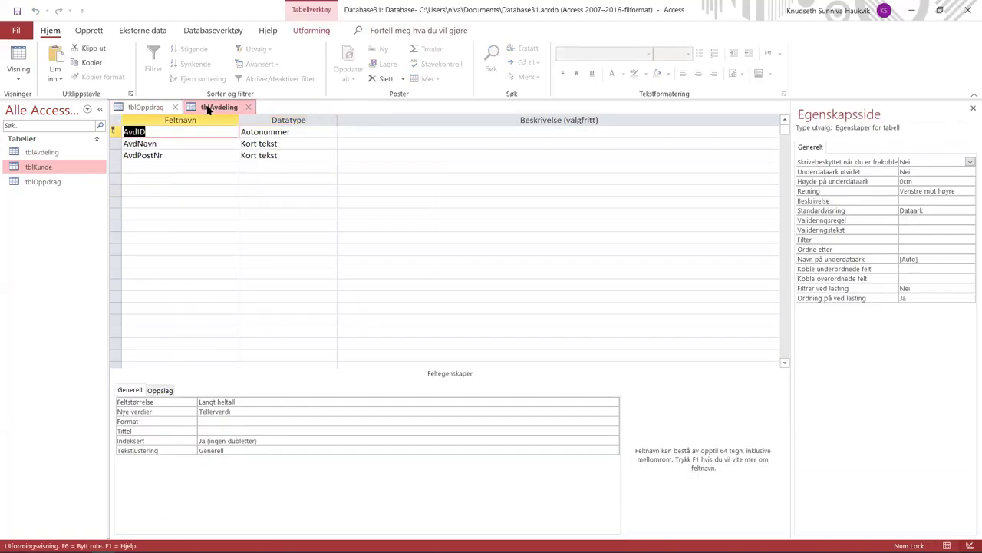
left_click(19, 58)
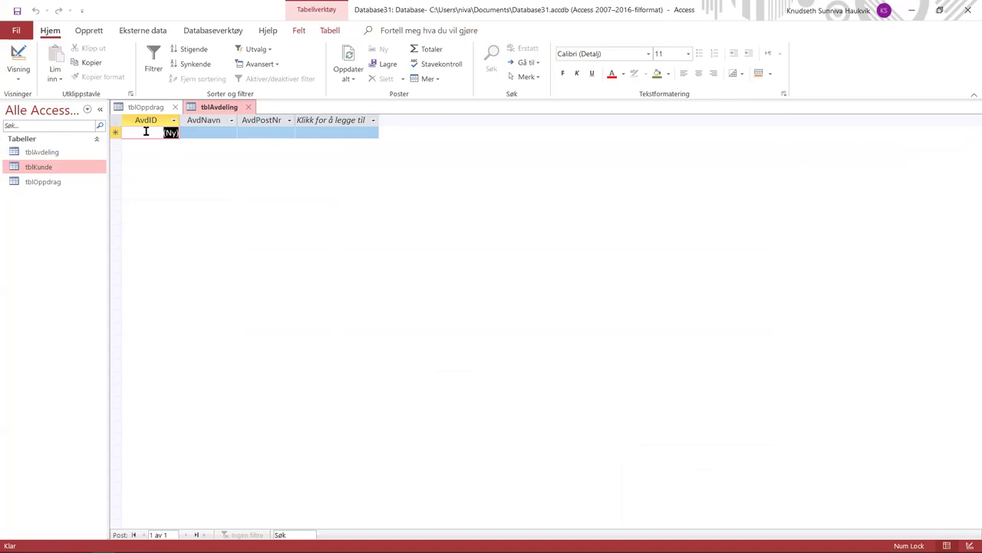
key("Tab")
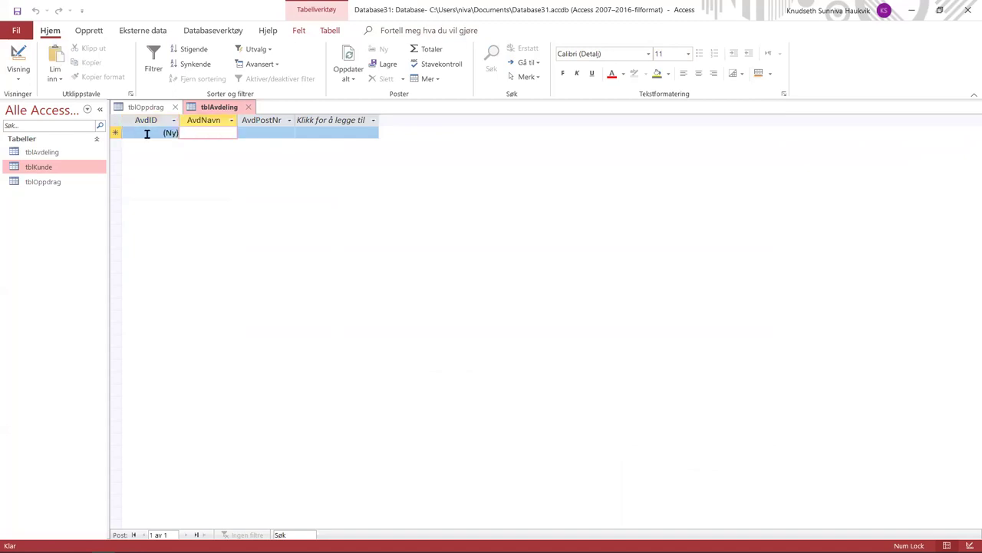
type("Molde")
key("Tab")
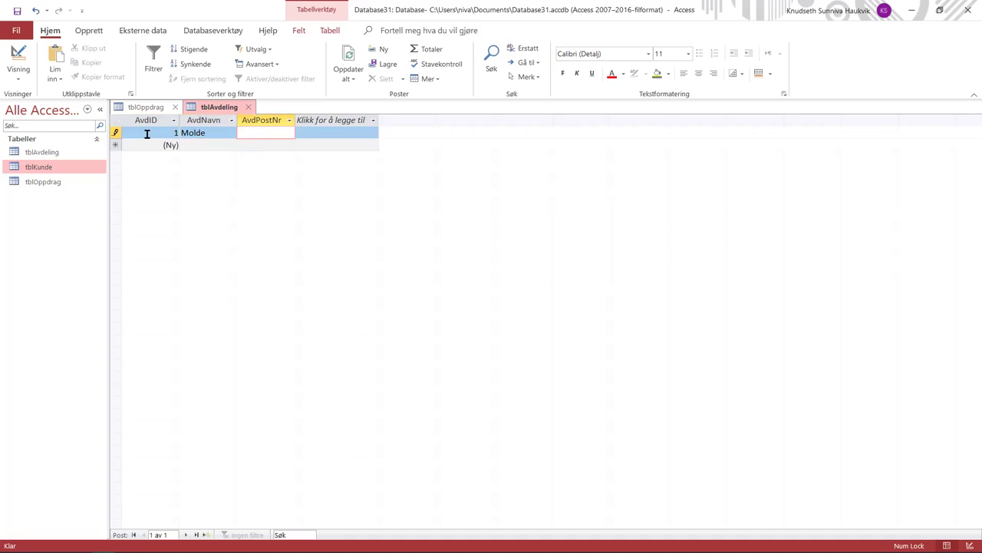
type("6400")
key("Tab")
Add the department Ålesund with AvdPostNr 6000.
type("Ålesund")
key("Tab")
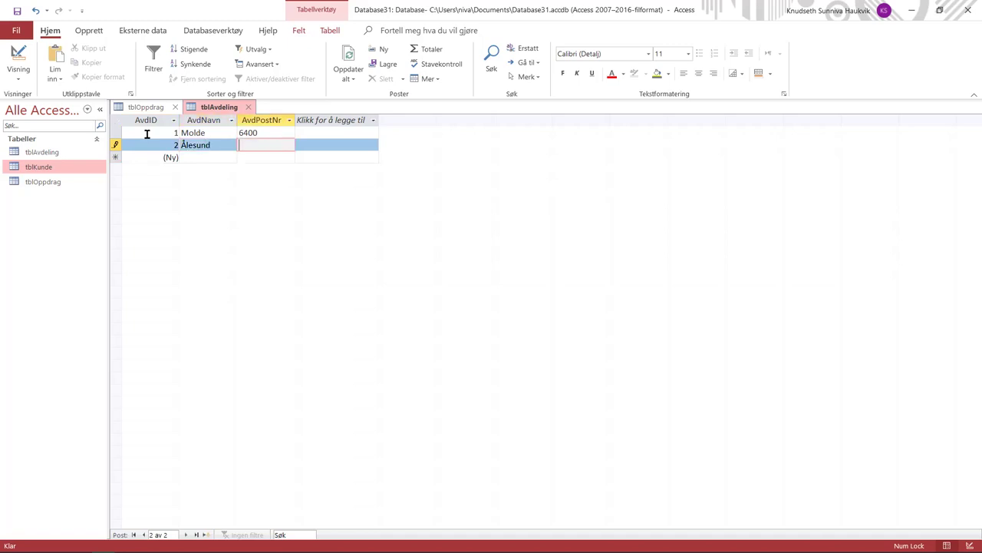
type("6000")
key("Tab")
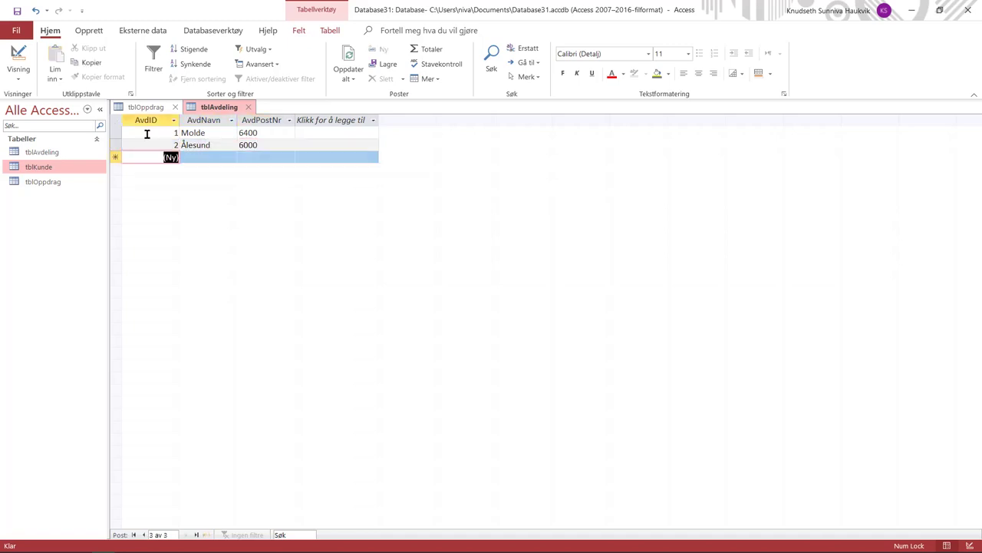
Add the department Kristiansund with AvdPostNr 6500 to tblAvdeling.
type("Krist")
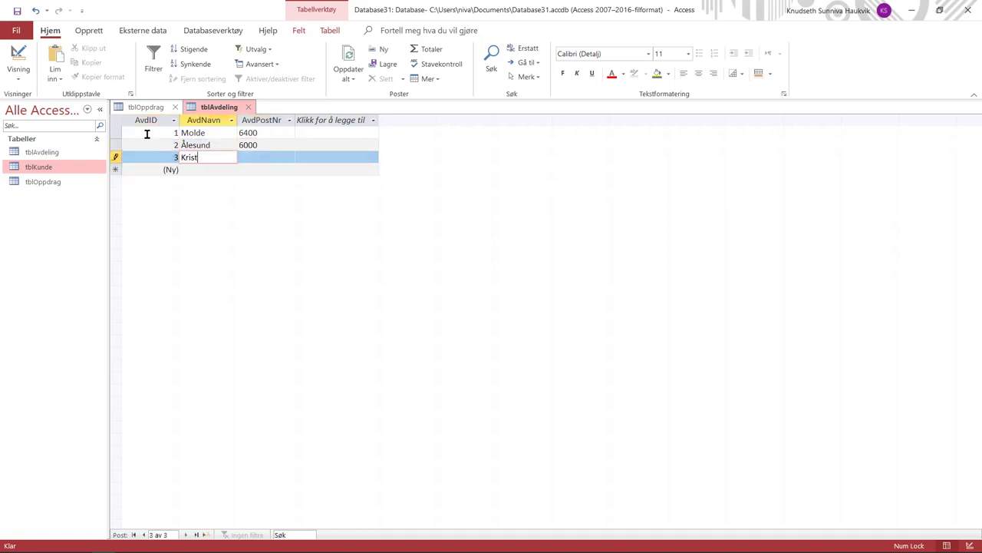
type("iansund")
key("Tab")
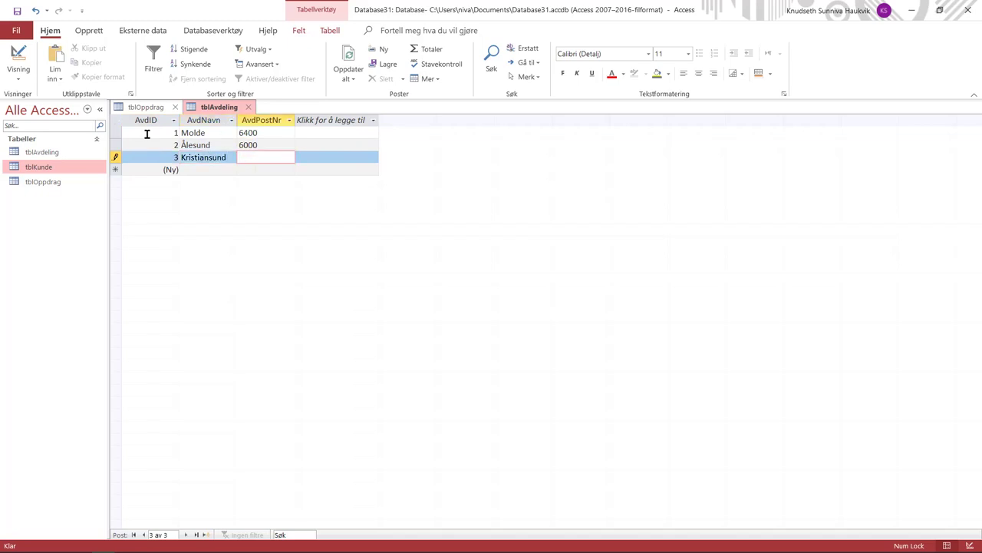
type("6500")
key("Tab")
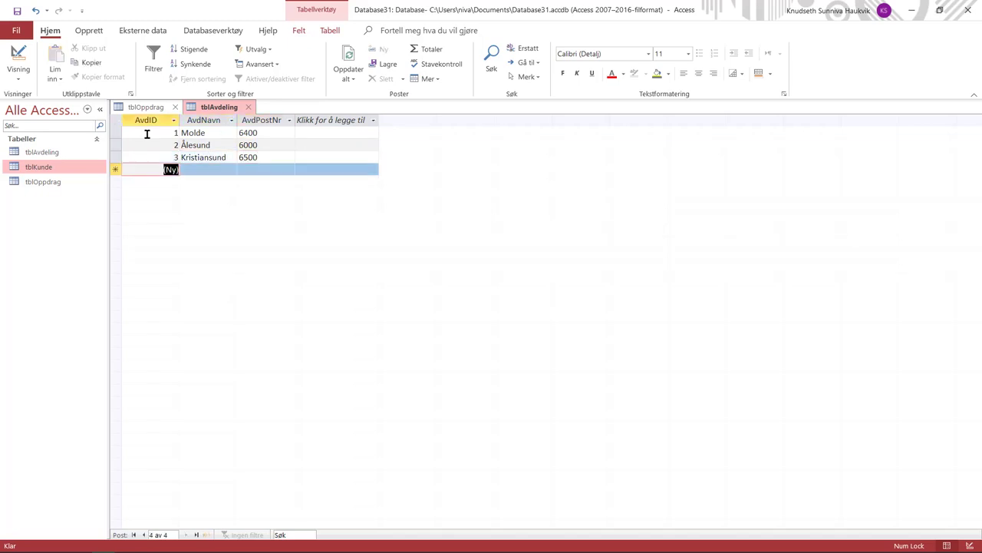
Add the department Trondheim with AvdPostNr 7000 and close tblAvdeling.
key("Tab")
type("Tro")
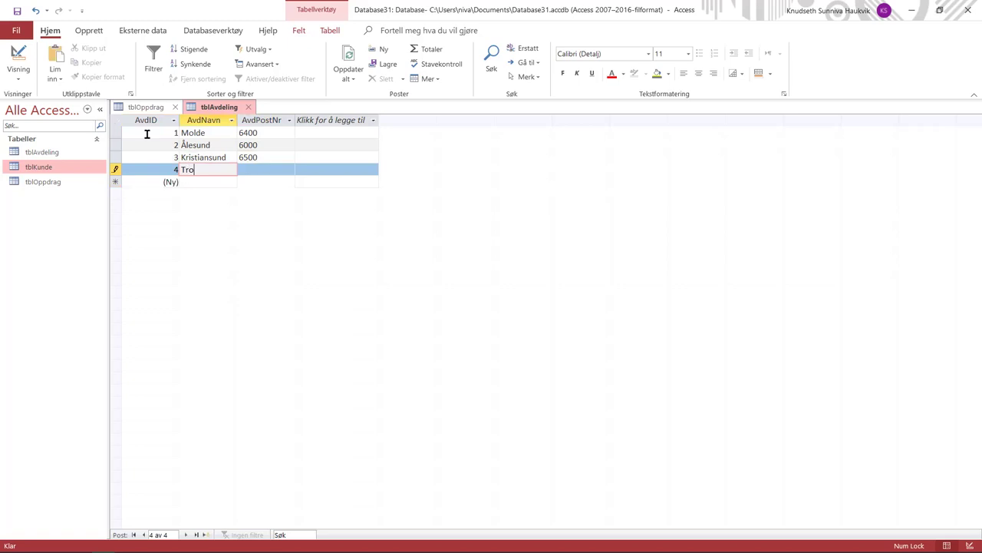
type("ndheim")
key("Tab")
type("7000")
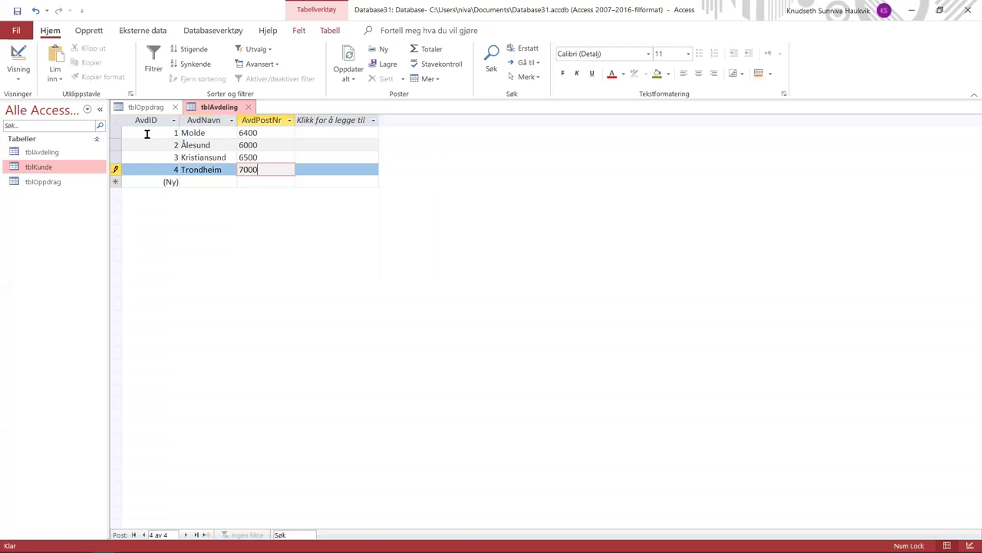
key("Tab")
right_click(216, 108)
left_click(219, 106)
right_click(220, 107)
left_click(227, 131)
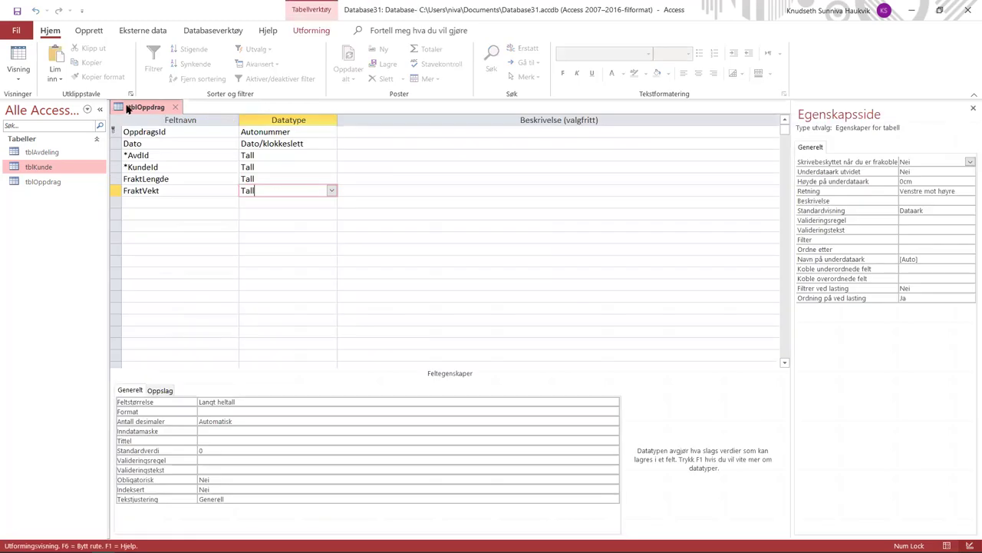
Show tblOppdrag as a datasheet and pick 01.01.2019 from the calendar as the first record's Dato.
left_click(18, 61)
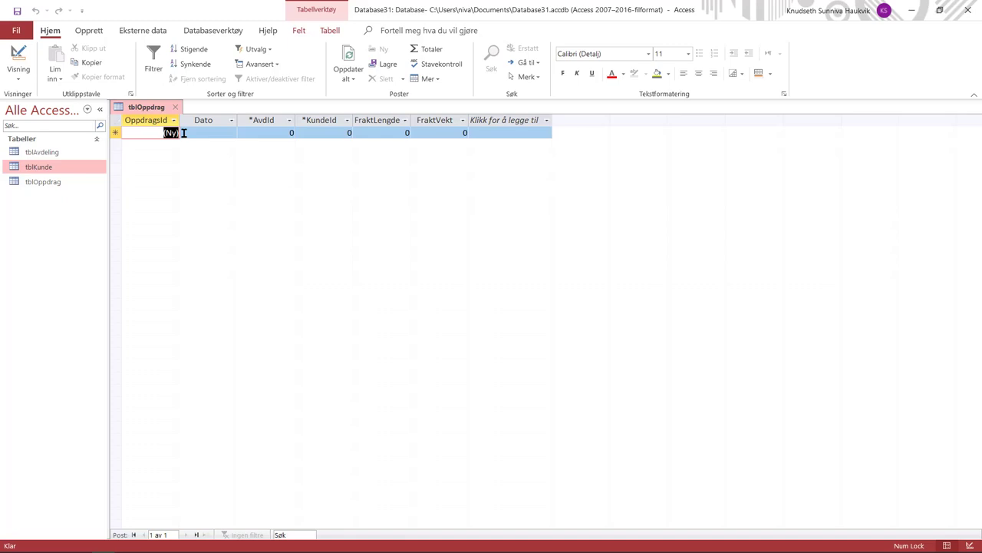
left_click(183, 133)
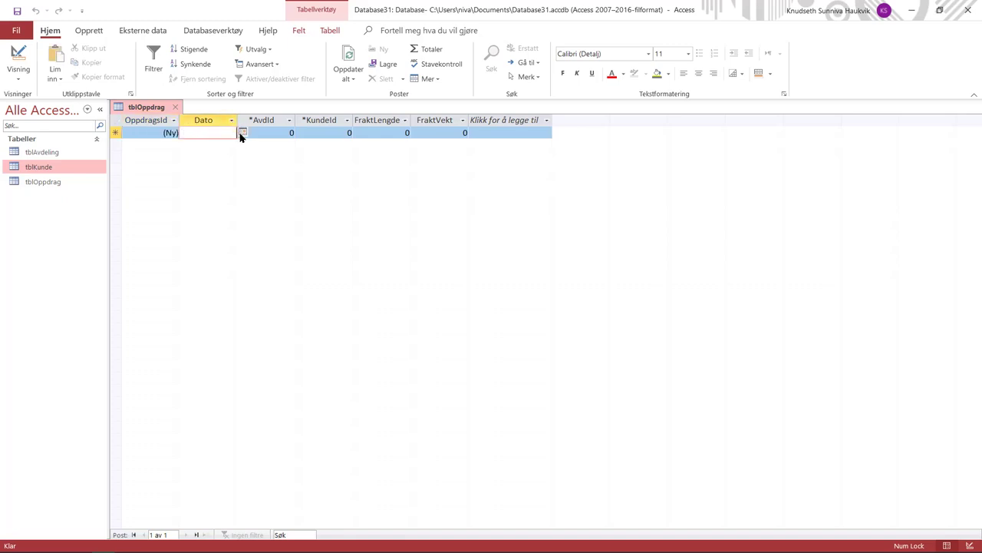
left_click(242, 134)
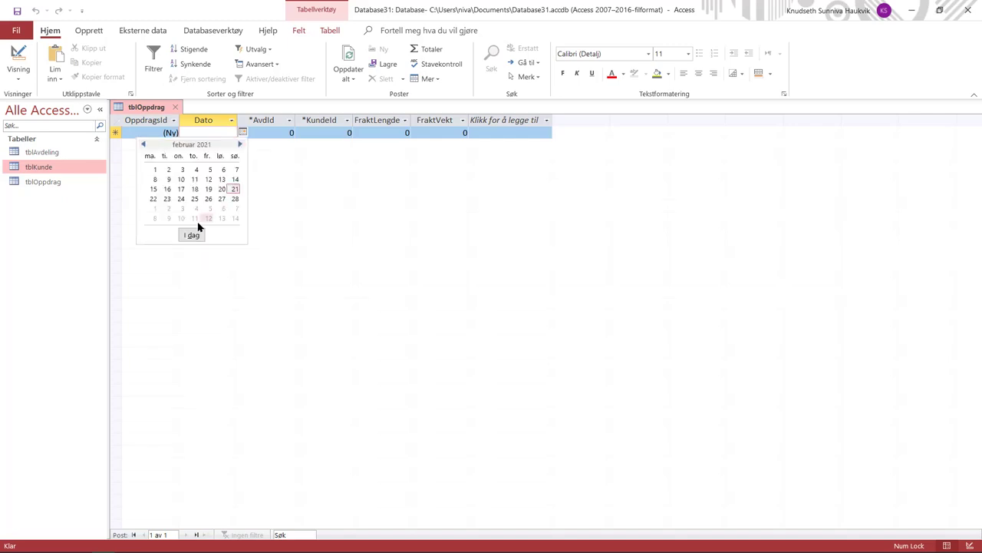
left_click(144, 145)
left_click(145, 145)
left_click(144, 145)
left_click(144, 145)
left_click(145, 145)
left_click(144, 145)
left_click(143, 146)
left_click(143, 146)
left_click(144, 146)
left_click(144, 146)
left_click(144, 146)
left_click(144, 146)
left_click(144, 146)
left_click(143, 146)
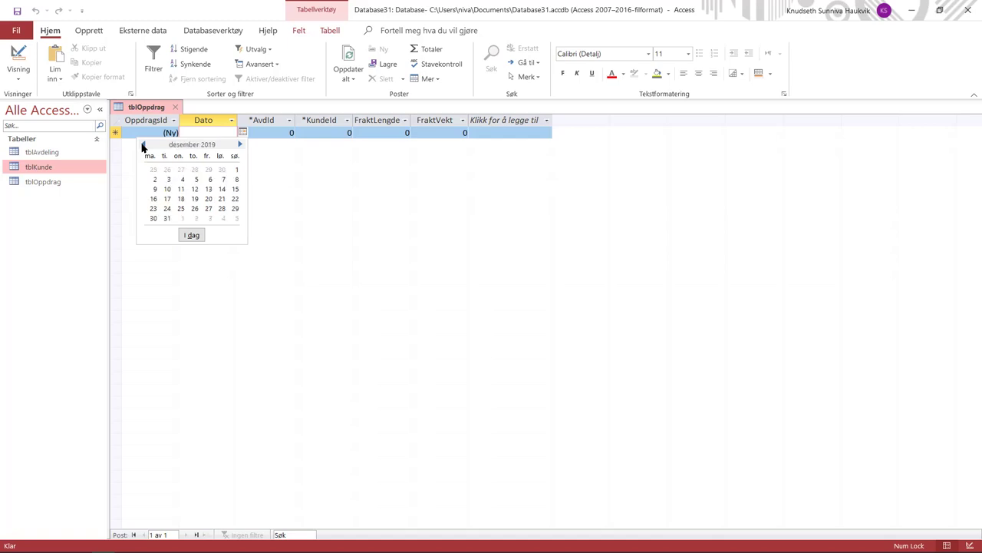
left_click(144, 146)
left_click(143, 146)
left_click(144, 146)
left_click(144, 146)
left_click(144, 145)
left_click(144, 146)
left_click(143, 146)
left_click(144, 146)
left_click(144, 146)
left_click(144, 146)
left_click(143, 146)
left_click(143, 146)
left_click(240, 144)
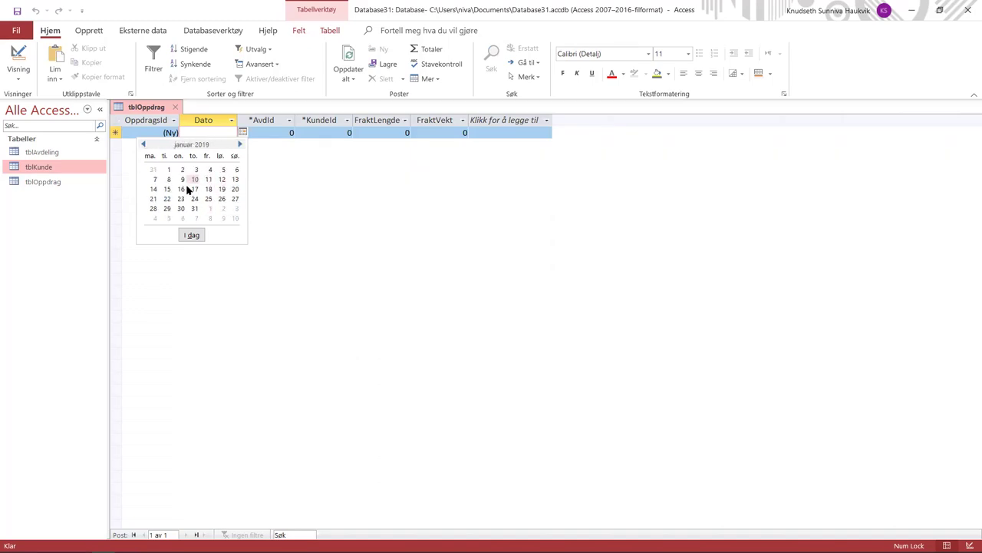
left_click(168, 170)
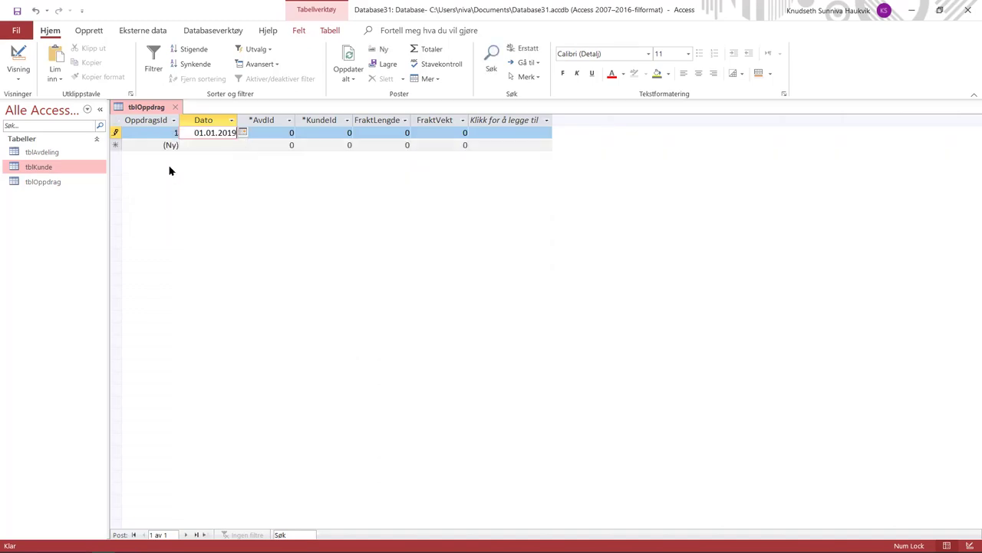
Complete the first assignment record with *AvdId 2, *KundeId 1, FraktLengde 20 and FraktVekt 500.
key("Tab")
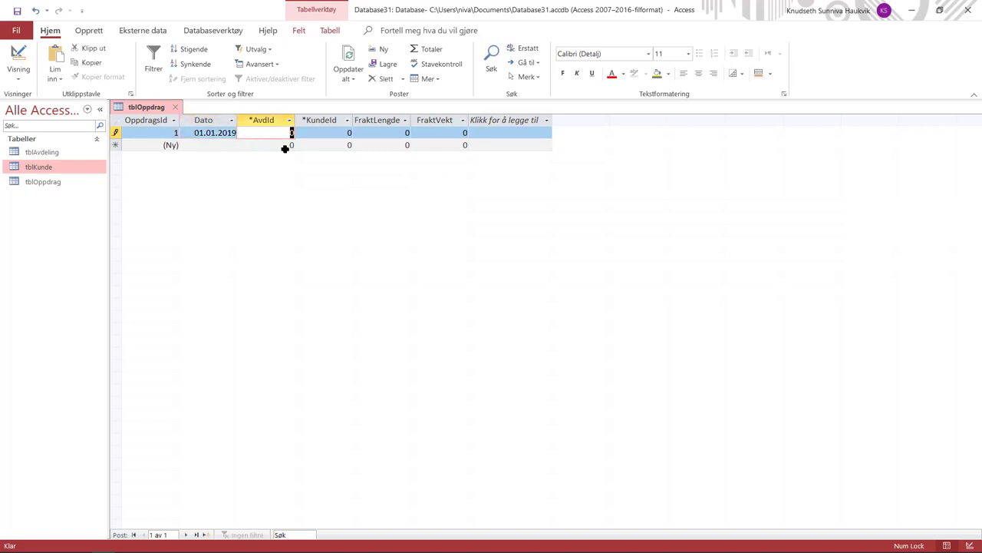
type("2")
key("Tab")
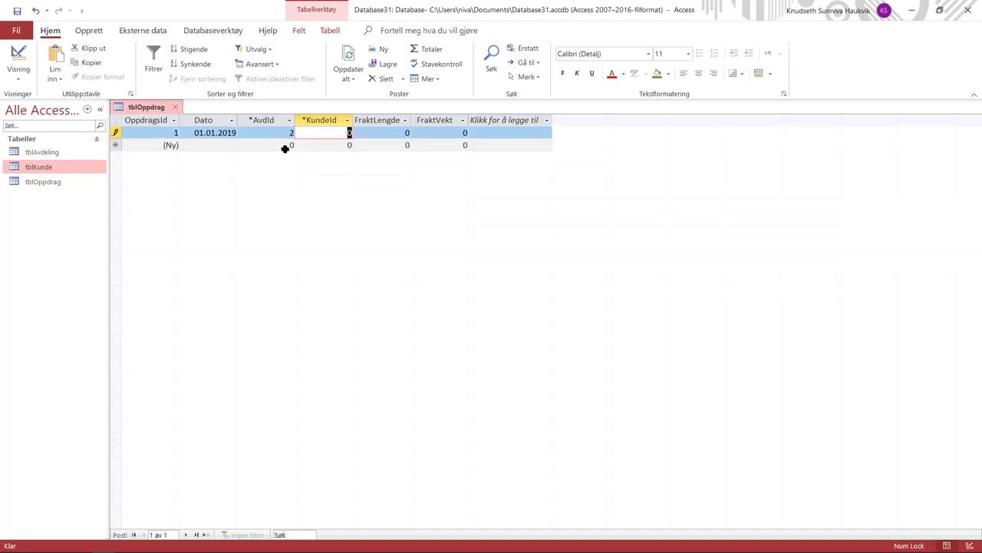
type("1")
key("Tab")
type("20")
key("Tab")
type("500")
key("Tab")
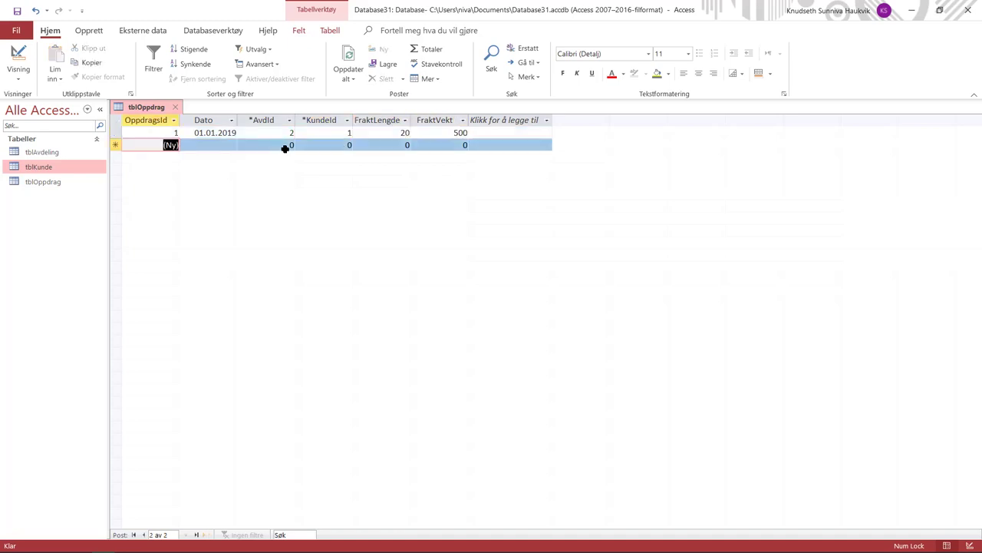
Start a second assignment record with the Dato 01.01.2019.
key("Tab")
type("01.01.209")
key("BackSpace")
type("19")
key("Tab")
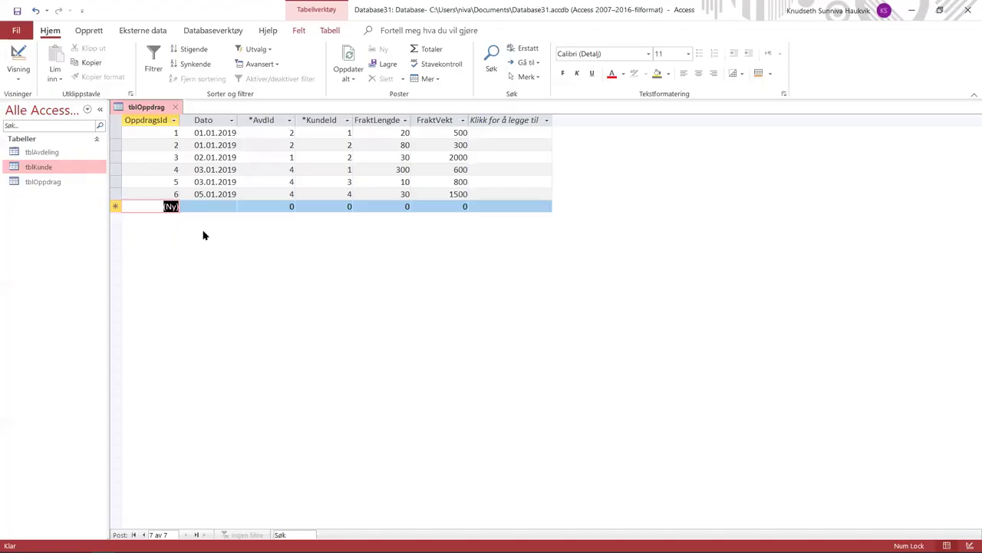
Close the tblOppdrag table.
right_click(135, 107)
left_click(155, 109)
right_click(157, 111)
left_click(187, 134)
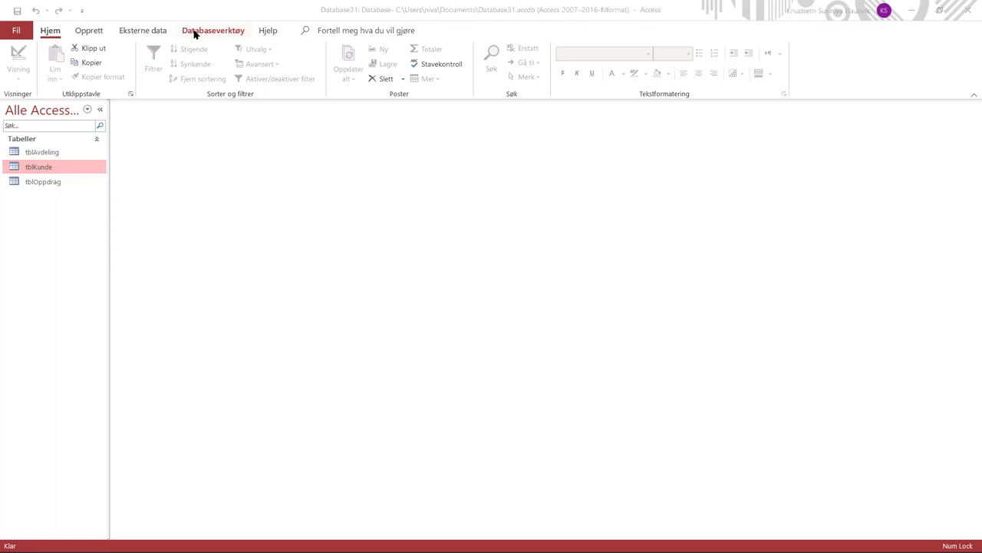
Check the relationship figure in the exercise PDF, and in Access add tblAvdeling, tblKunde and tblOppdrag to the relationships diagram.
key("alt+Tab")
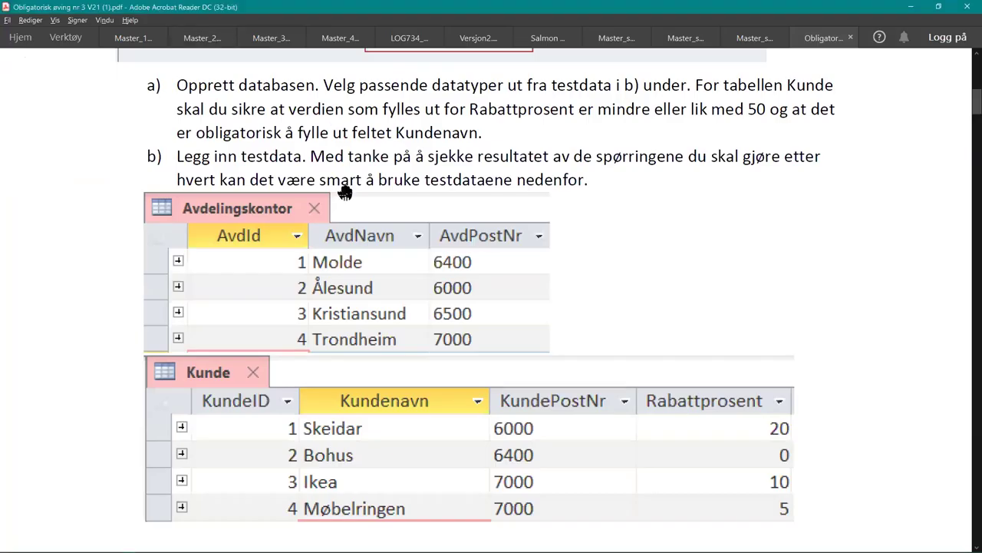
scroll(460, 188, "up", 5)
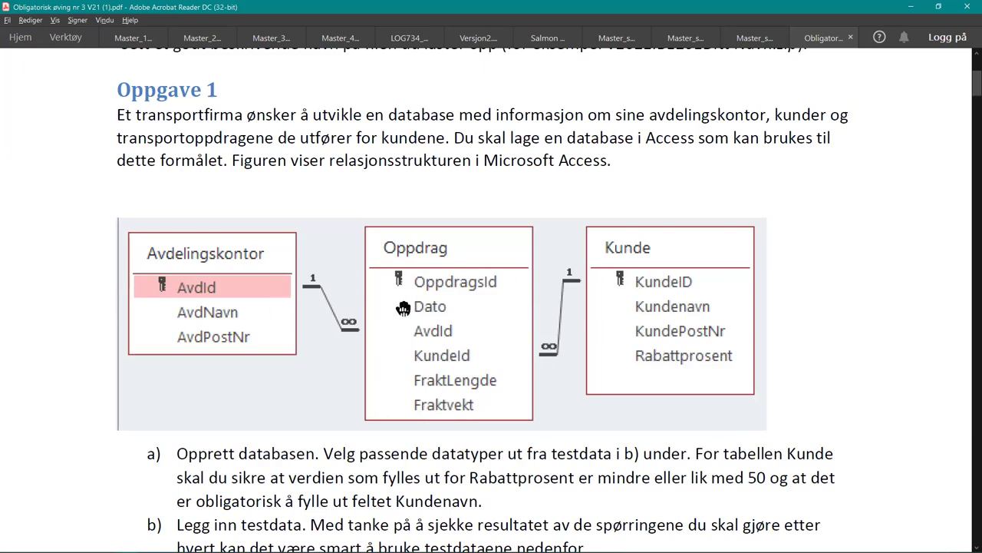
key("alt+Tab")
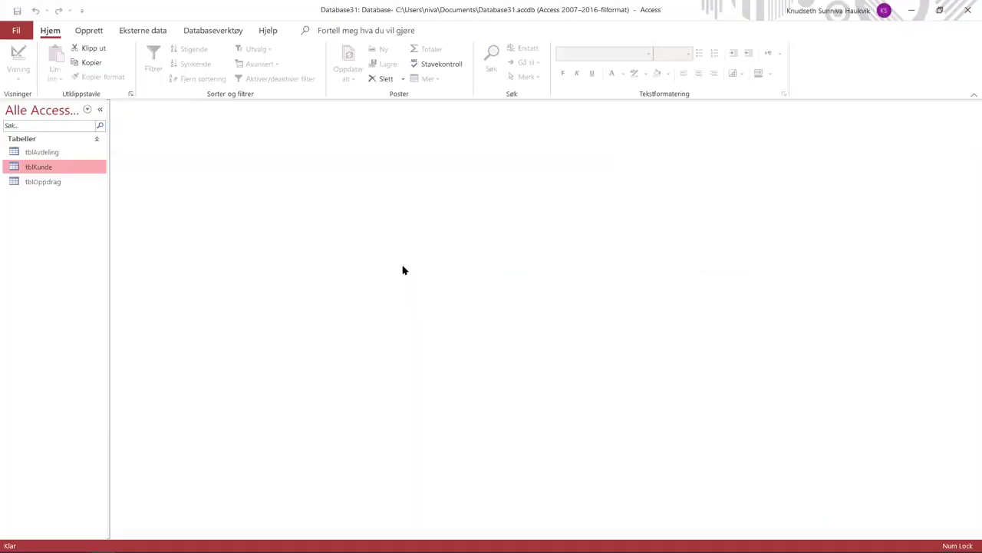
left_click(196, 30)
left_click(146, 58)
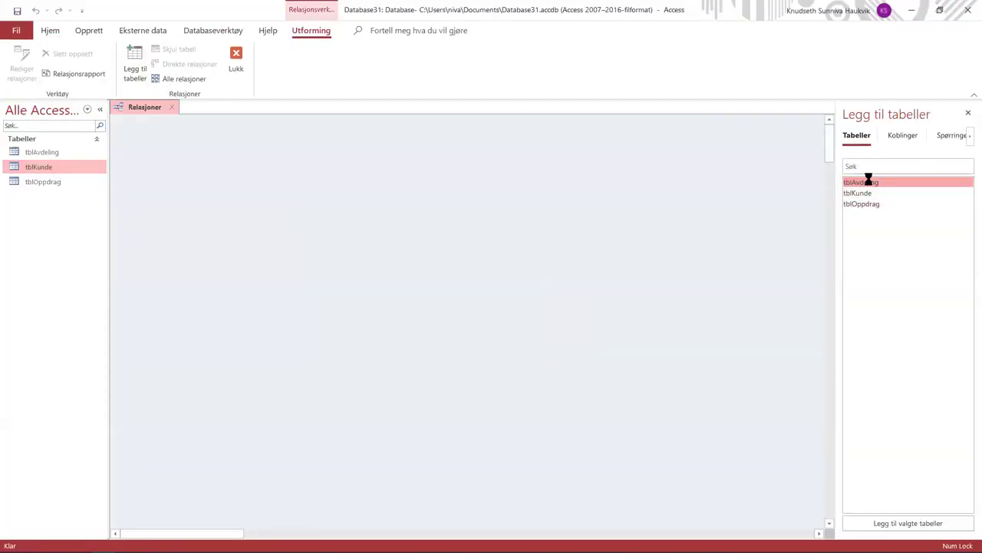
double_click(865, 182)
double_click(866, 193)
double_click(865, 204)
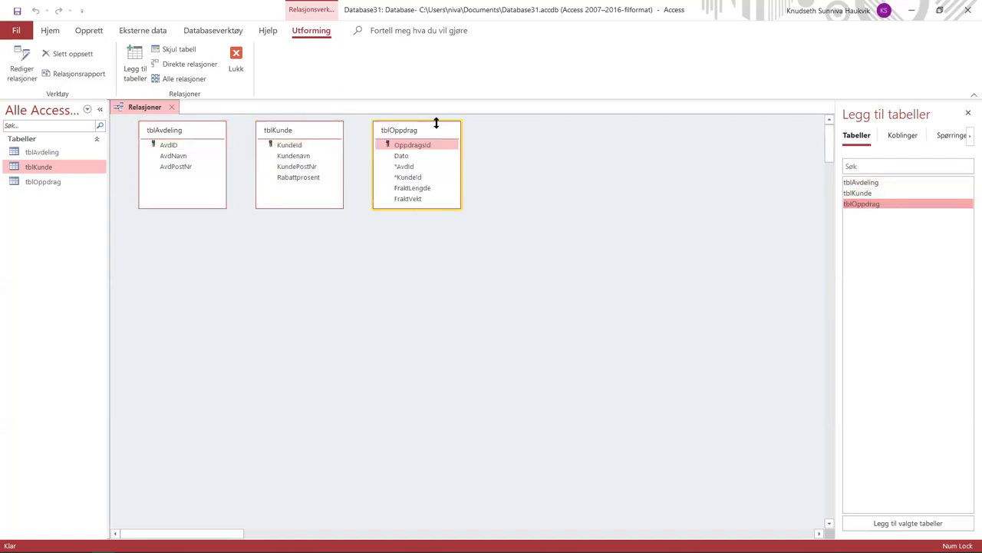
Arrange the relationships diagram so that tblOppdrag sits between tblAvdeling and tblKunde.
left_click_drag(435, 130, 329, 224)
left_click_drag(323, 136, 459, 139)
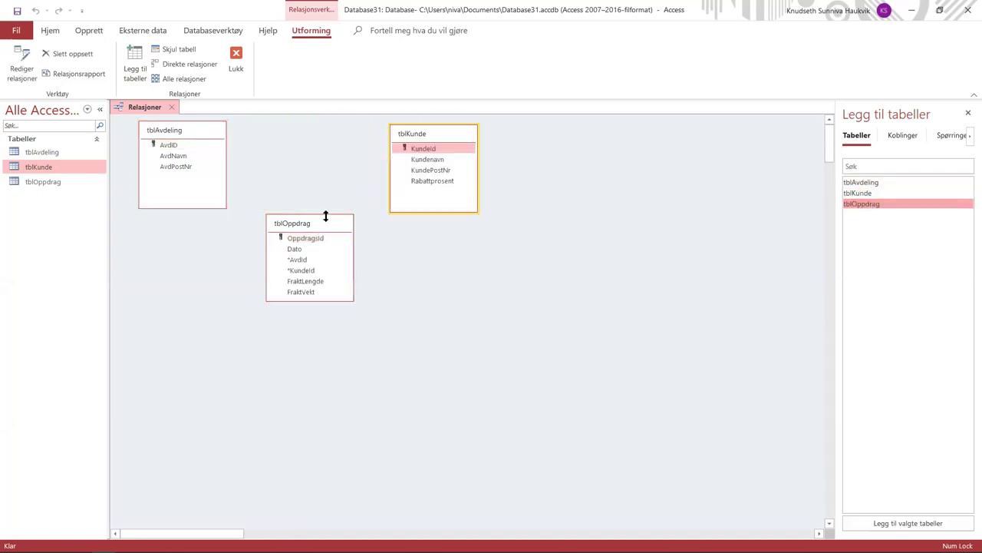
left_click_drag(324, 222, 318, 141)
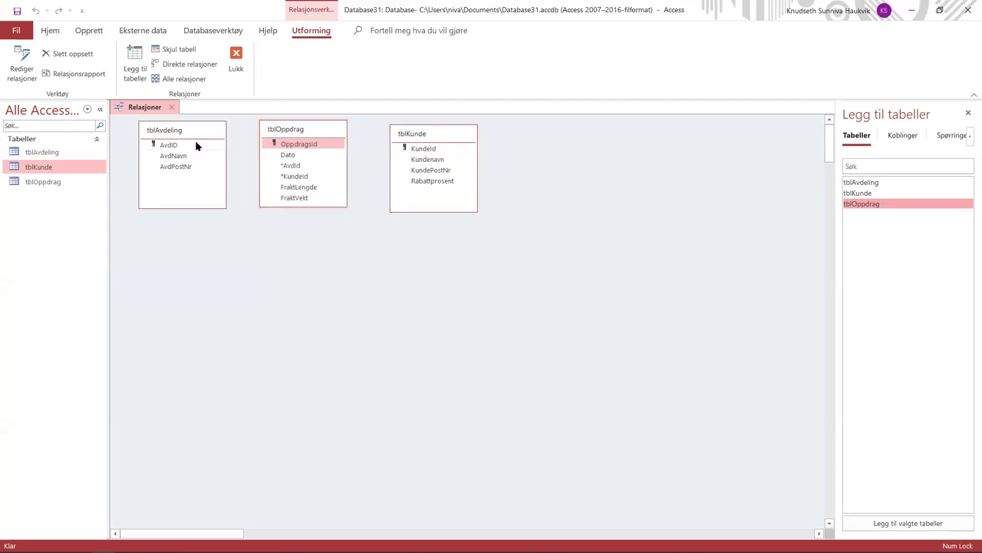
Relate AvdID in tblAvdeling to *AvdId in tblOppdrag, enforcing referential integrity and cascading updates of related fields.
left_click_drag(186, 145, 290, 167)
left_click(376, 228)
left_click(377, 241)
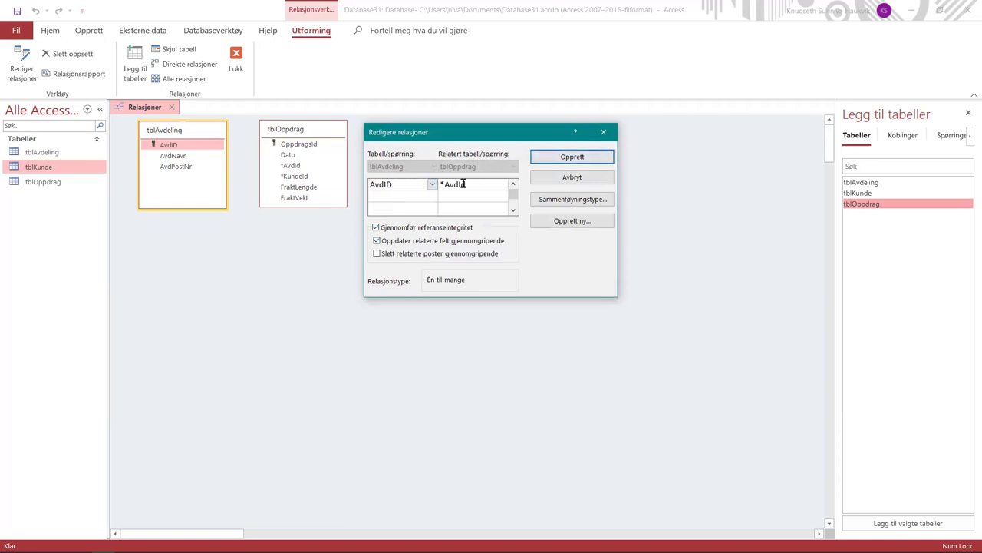
left_click(555, 158)
Relate KundeId in tblKunde to *KundeId in tblOppdrag, enforcing referential integrity and cascading updates of related fields.
left_click_drag(417, 150, 298, 178)
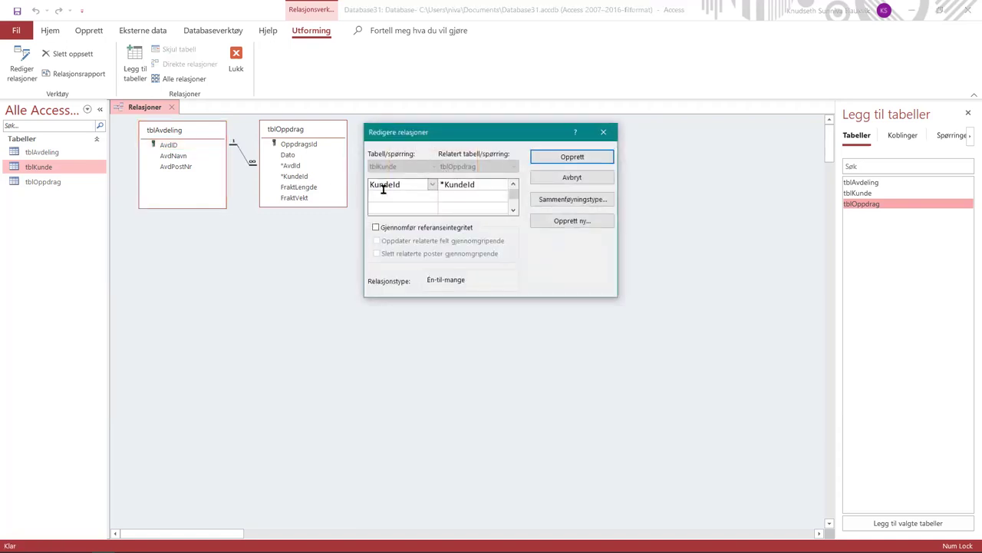
left_click(375, 229)
left_click(376, 241)
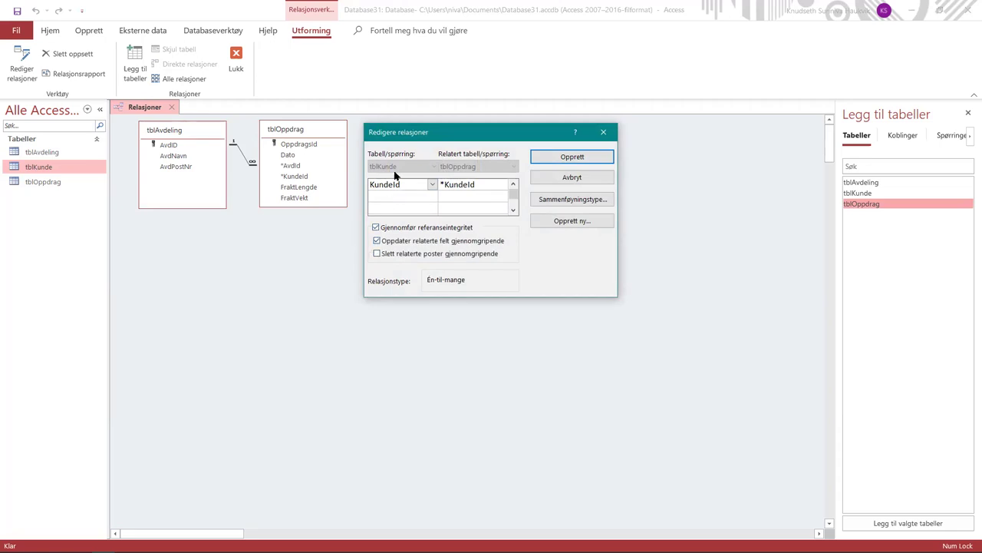
left_click(565, 157)
Save the relationships layout and close the diagram.
right_click(158, 108)
left_click(164, 114)
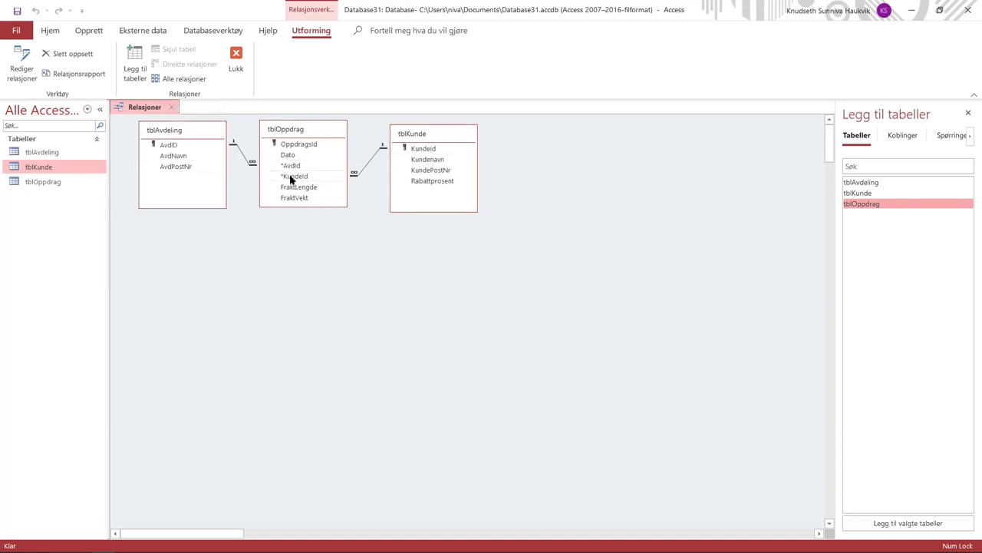
right_click(151, 108)
left_click(158, 114)
left_click(172, 106)
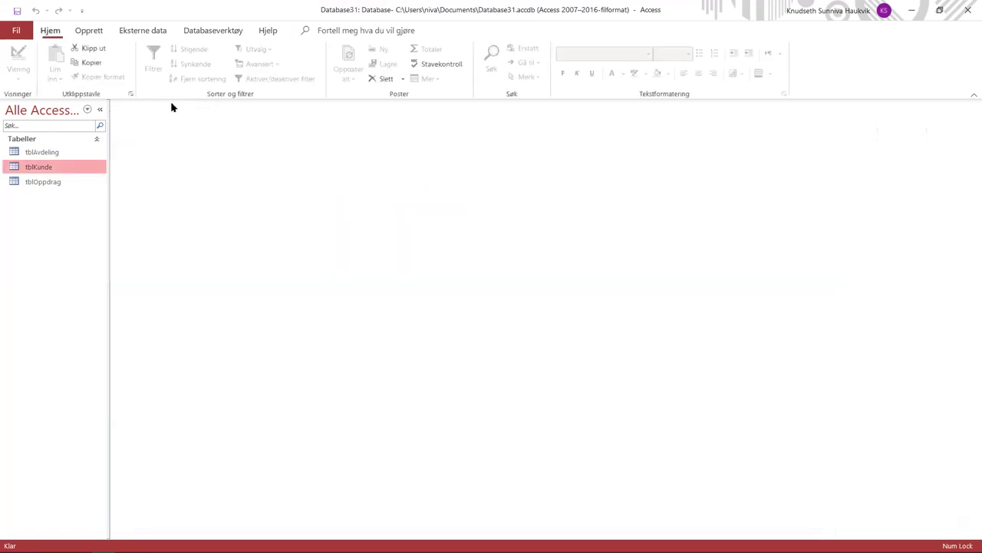
Read task c about the customer query in the exercise PDF, and in Access create a blank query design and hide its property sheet.
left_click(54, 153)
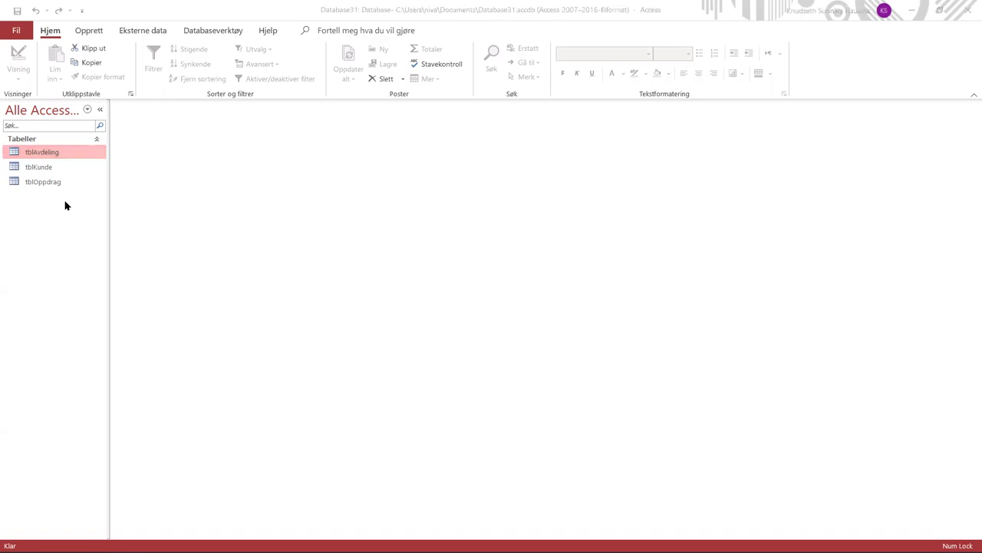
key("alt+Tab")
scroll(127, 237, "down", 15)
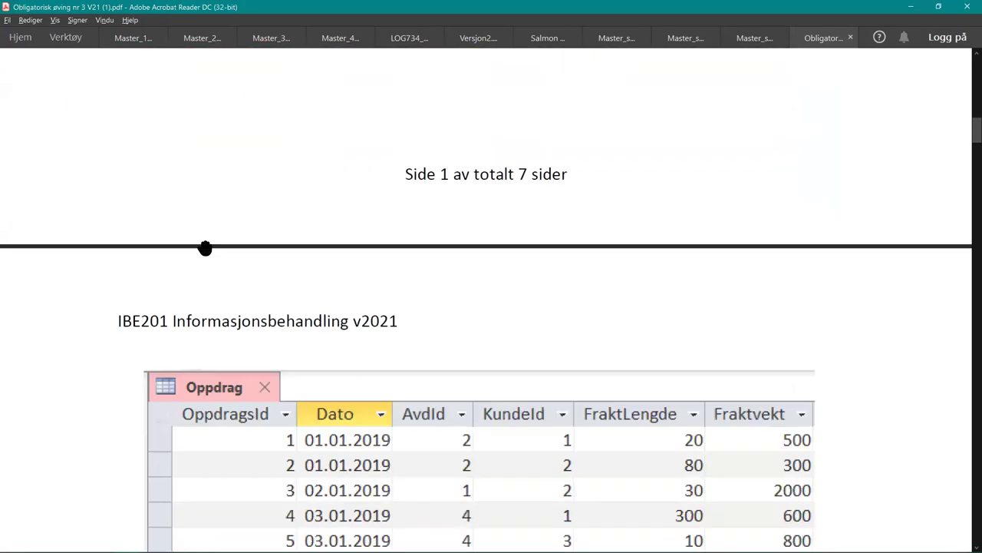
scroll(205, 248, "down", 5)
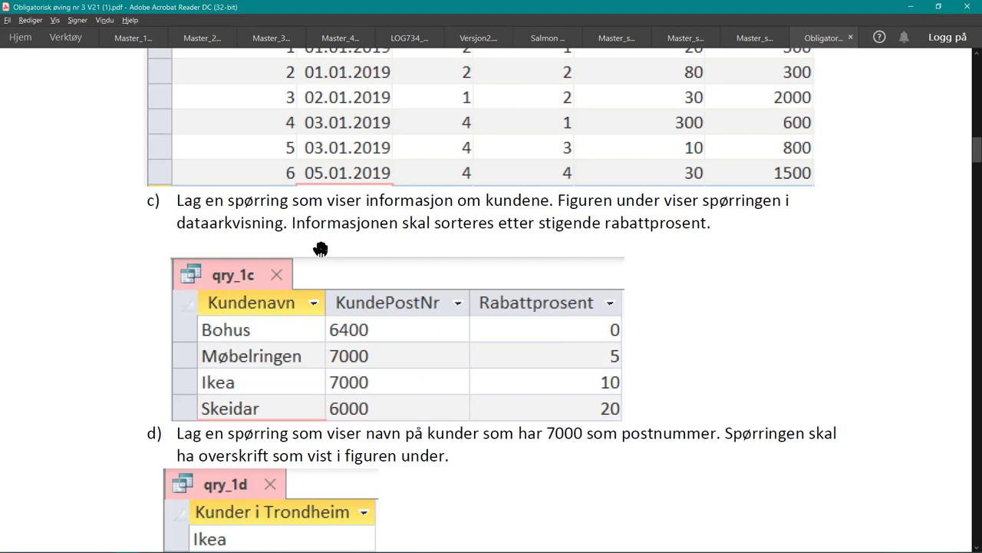
key("alt+Tab")
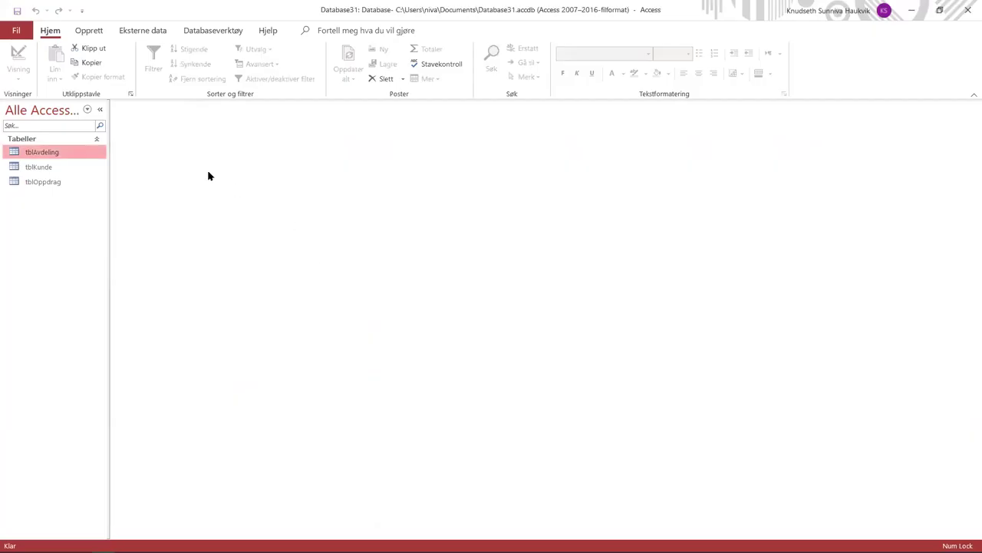
left_click(85, 31)
left_click(280, 62)
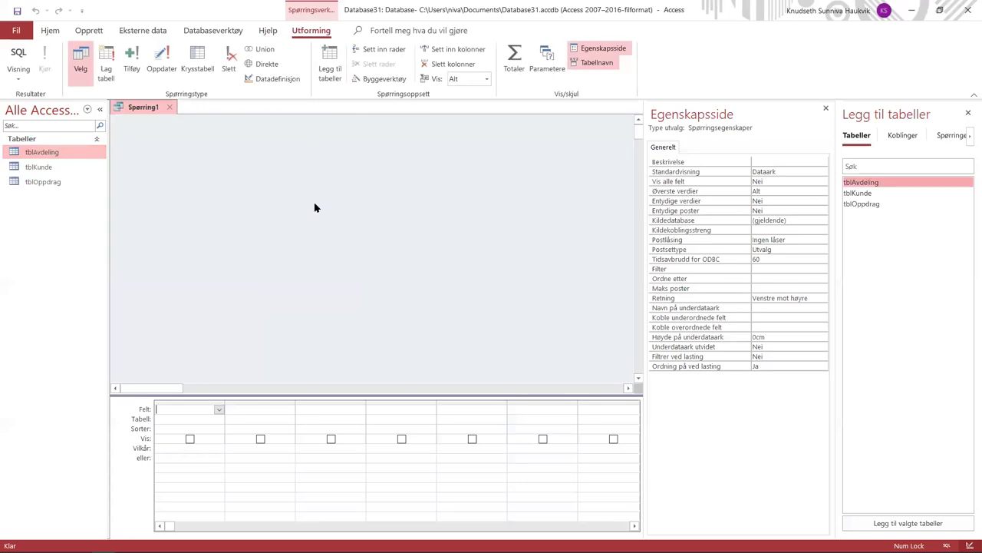
left_click(826, 107)
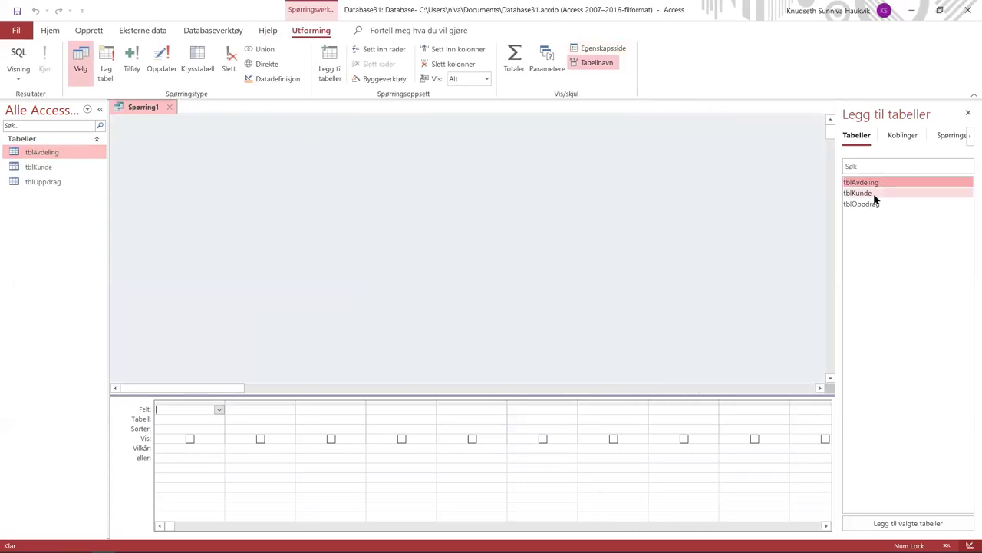
Add tblKunde to the query design and include its Kundenavn, KundePostNr and Rabattprosent fields.
double_click(874, 194)
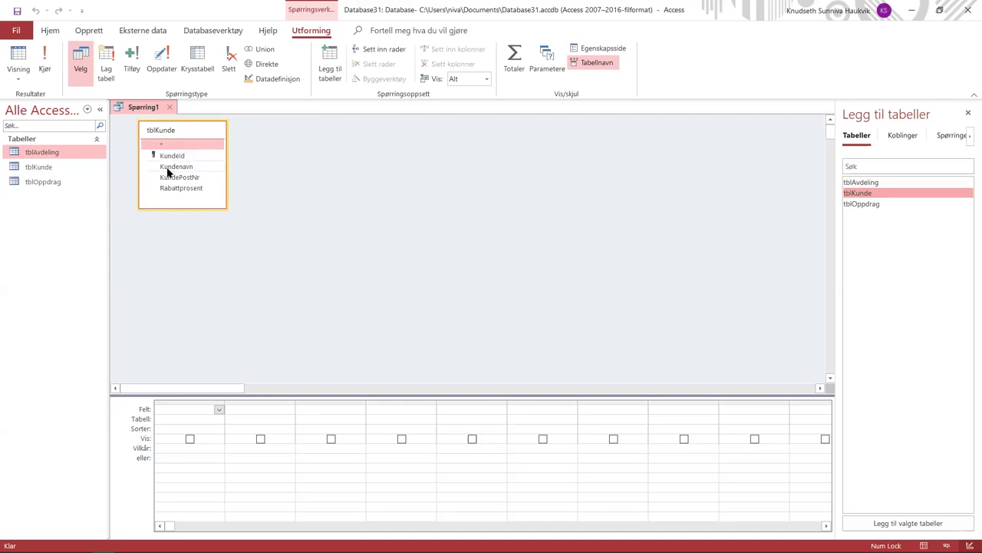
double_click(167, 170)
double_click(172, 177)
left_click(176, 188)
double_click(175, 189)
Sort the query by Rabattprosent in ascending order and run it.
left_click(351, 429)
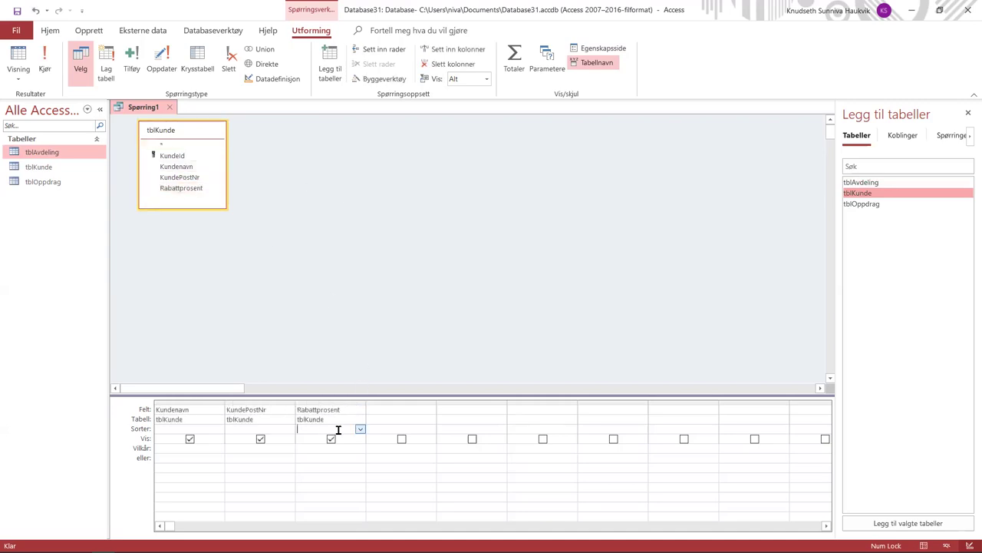
left_click(360, 429)
left_click(354, 436)
left_click(45, 65)
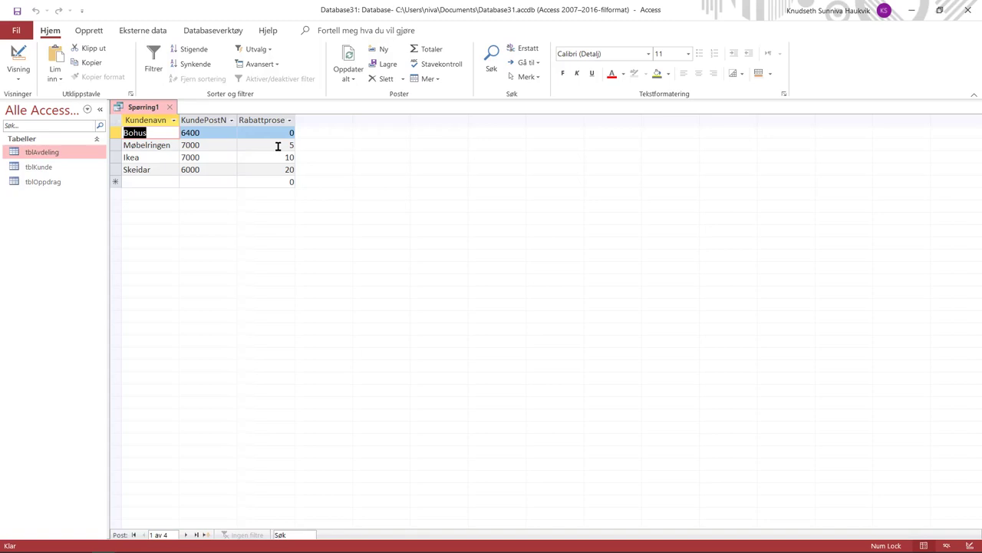
Save the query as qry1c and close it.
right_click(139, 106)
left_click(165, 113)
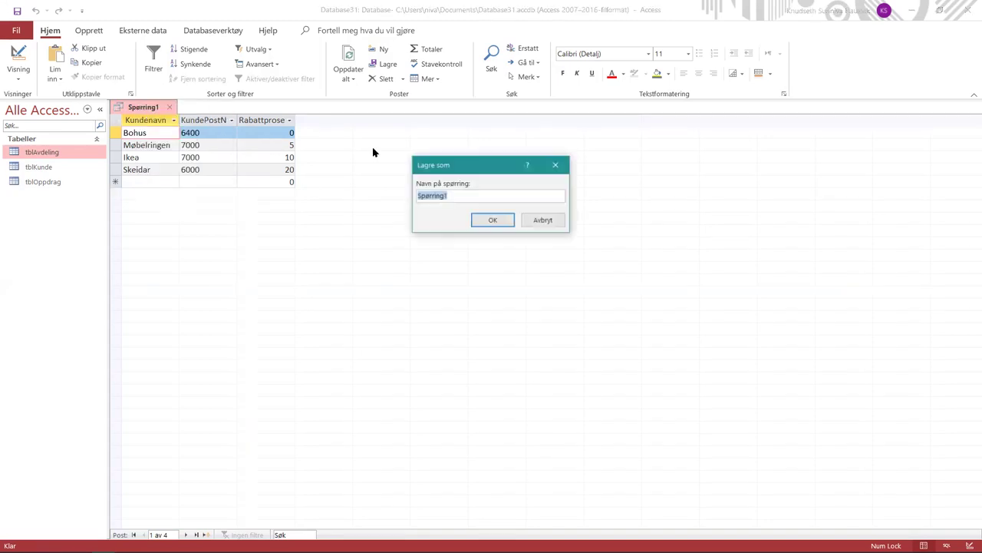
type("qry1c")
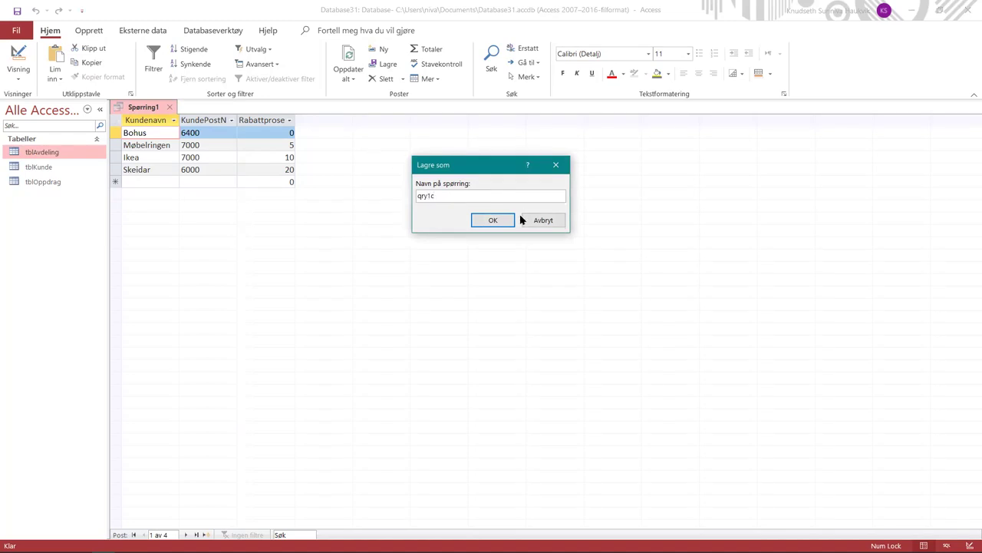
left_click(492, 218)
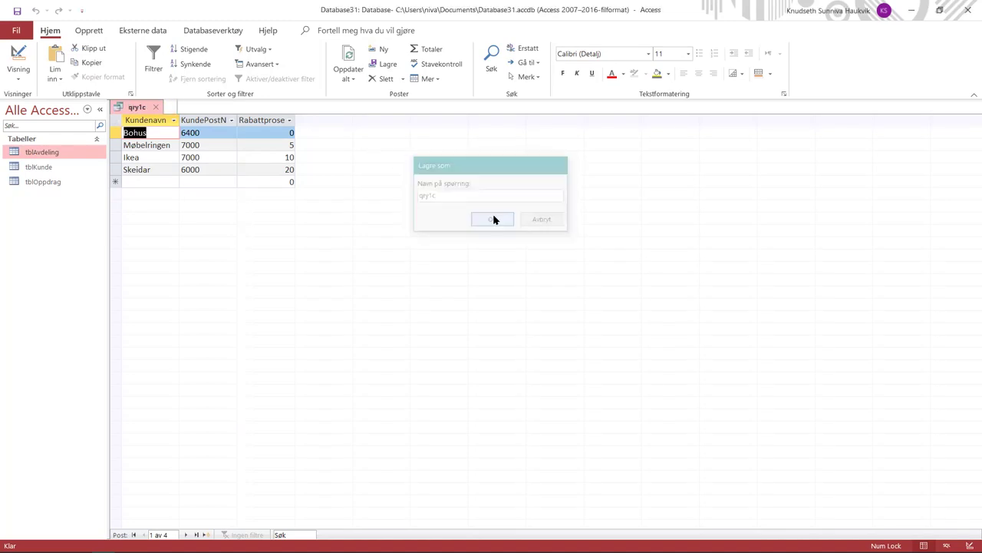
left_click(154, 109)
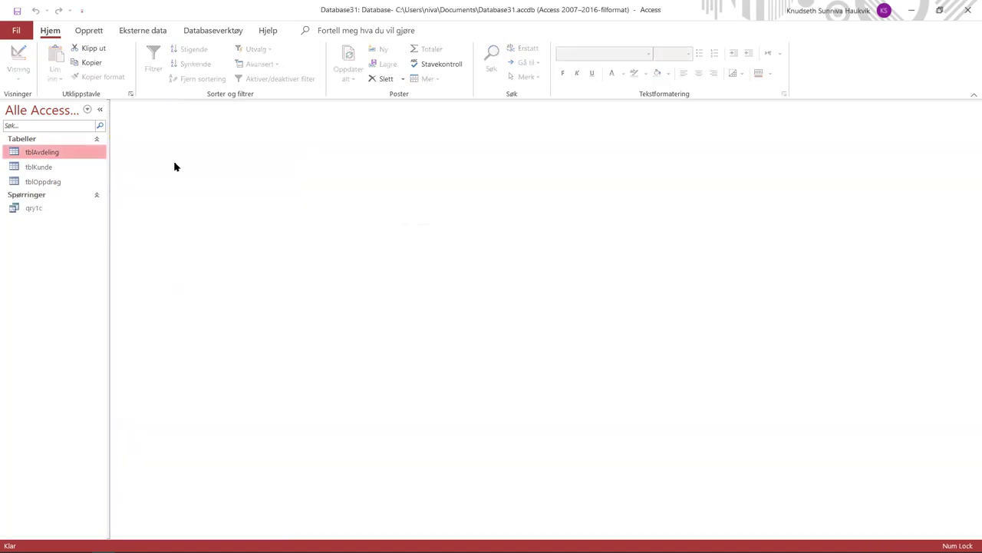
Read task d in the exercise PDF, and in Access create a query design with Kundenavn and KundePostNr from tblKunde.
key("alt+Tab")
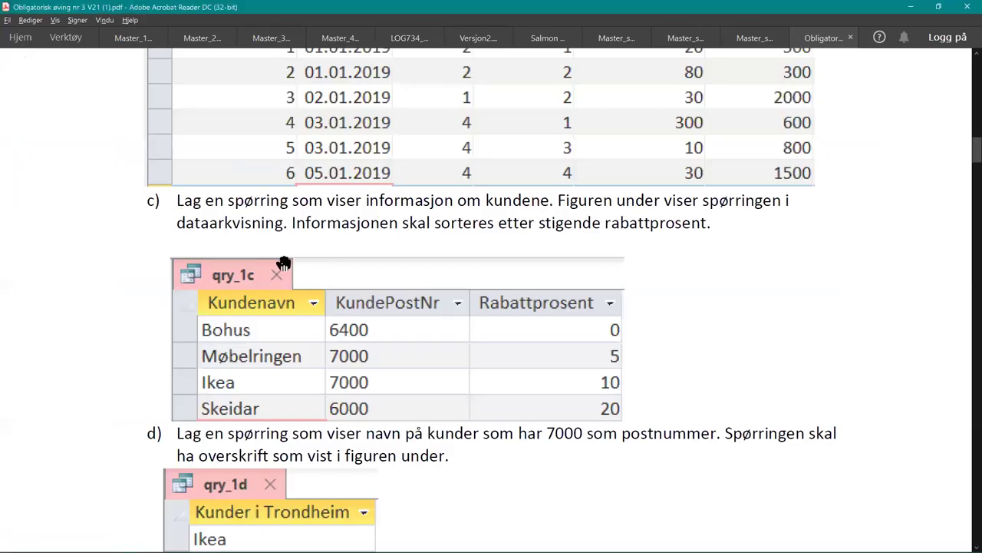
scroll(414, 269, "down", 4)
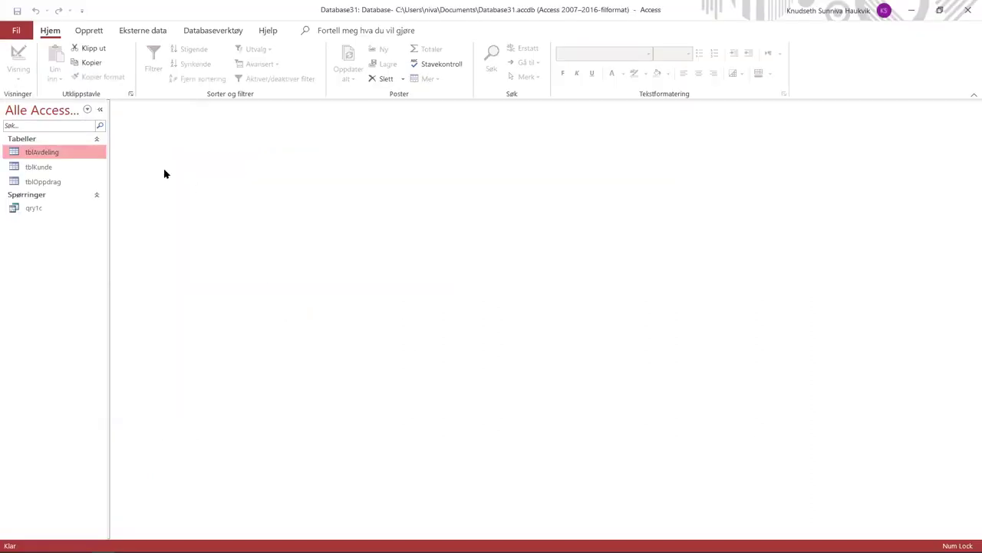
left_click(85, 31)
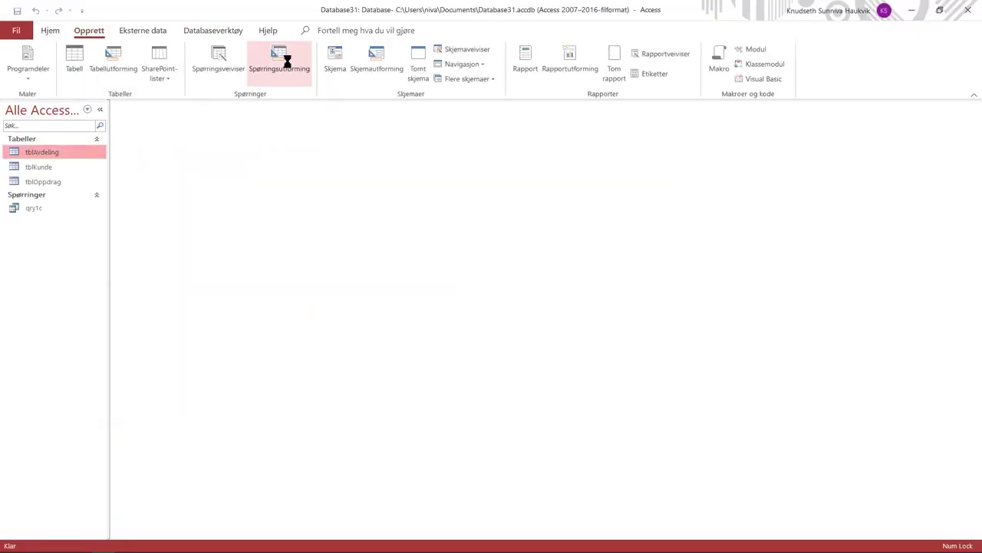
left_click(281, 59)
double_click(876, 193)
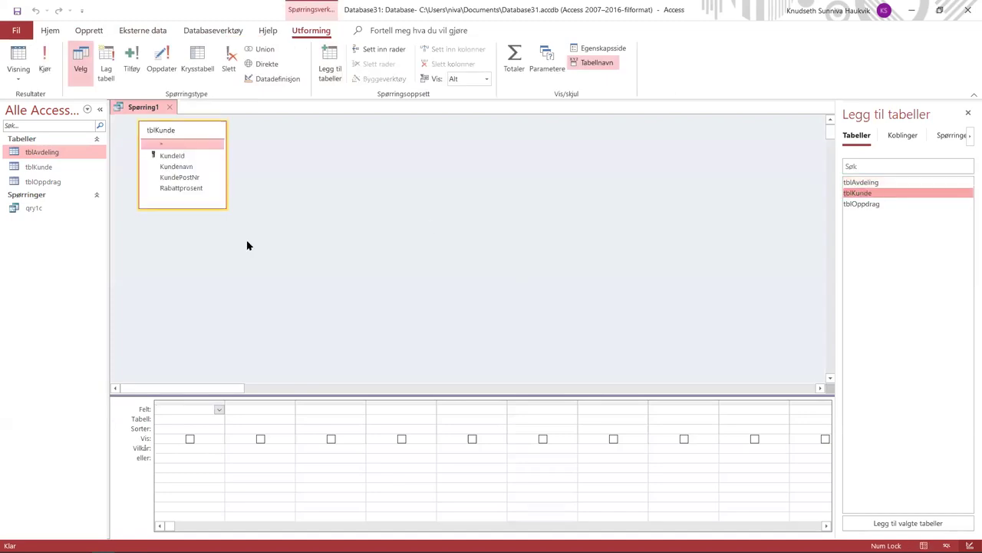
double_click(182, 168)
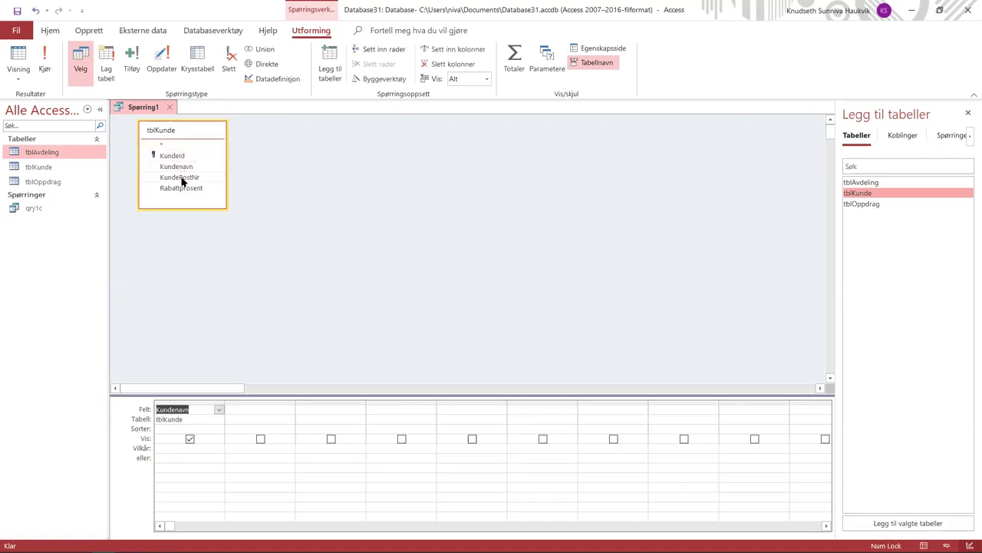
double_click(181, 177)
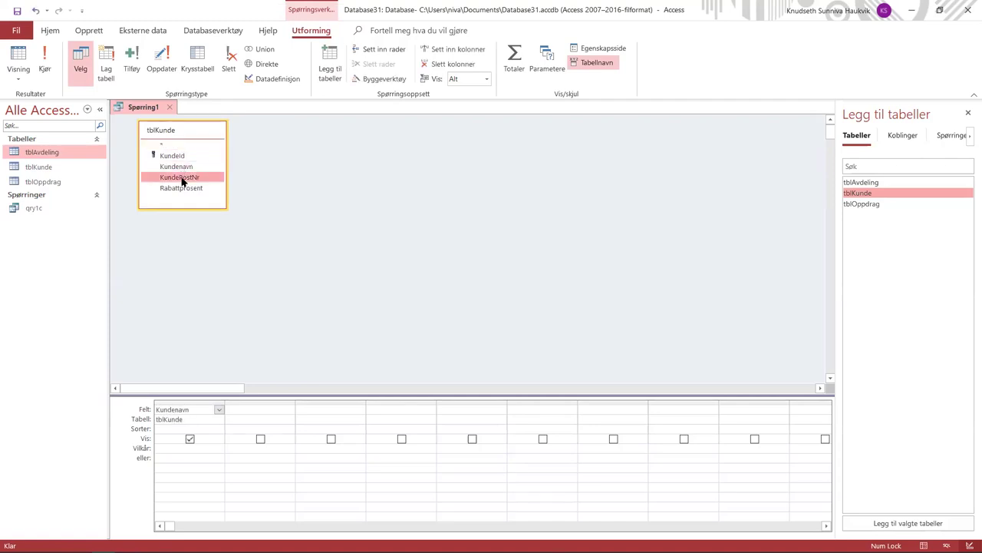
Set the KundePostNr criterion to Like "7000", hide that column from the output and run the query.
left_click(237, 447)
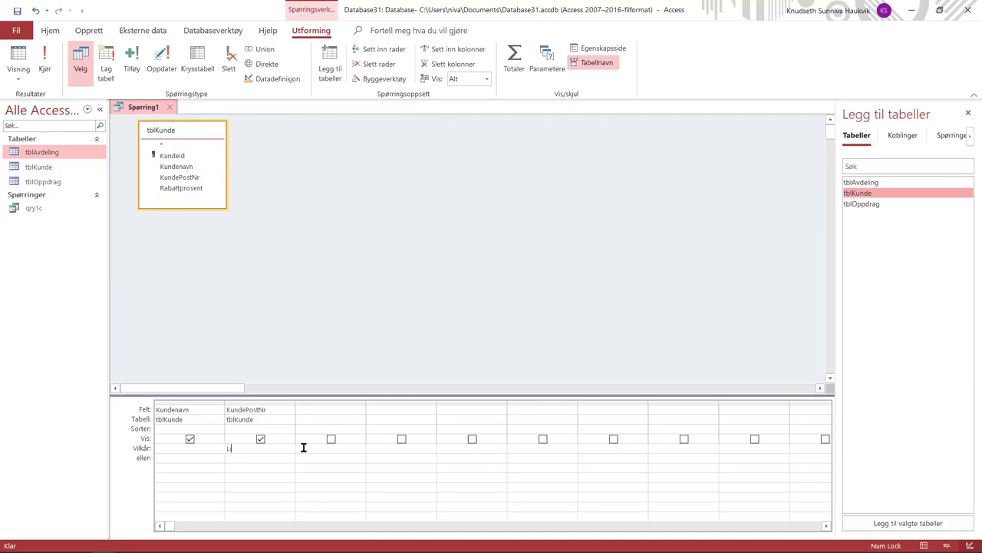
type("Like 7000")
left_click(303, 447)
left_click(260, 438)
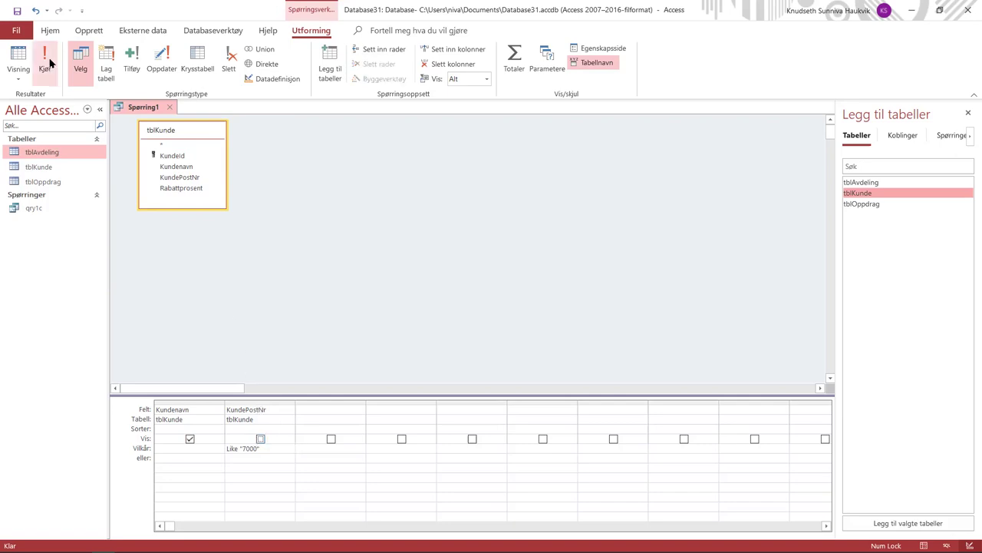
left_click(44, 63)
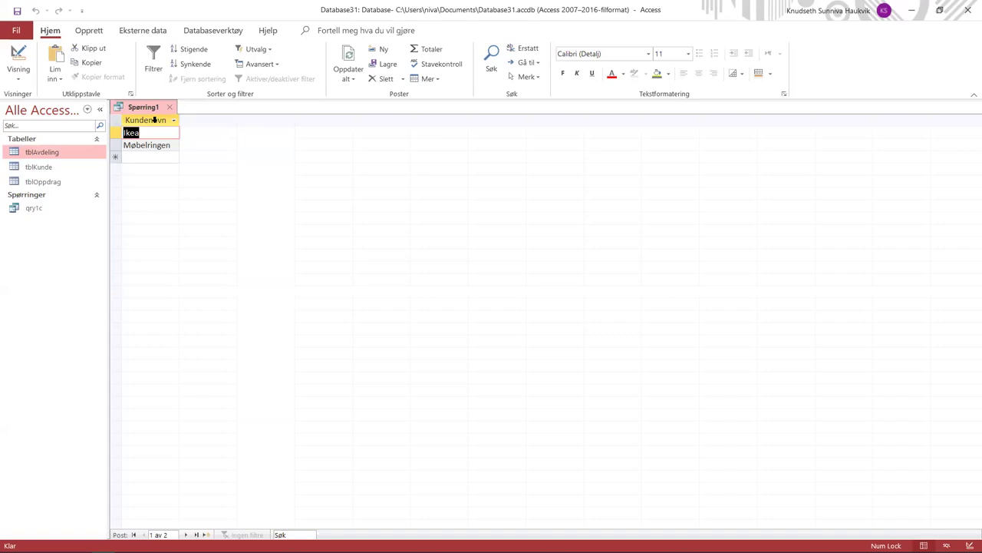
Give the Kundenavn column the heading "Kunder i Trondheim" in the design, rerun the query and widen the column to fit.
left_click(23, 55)
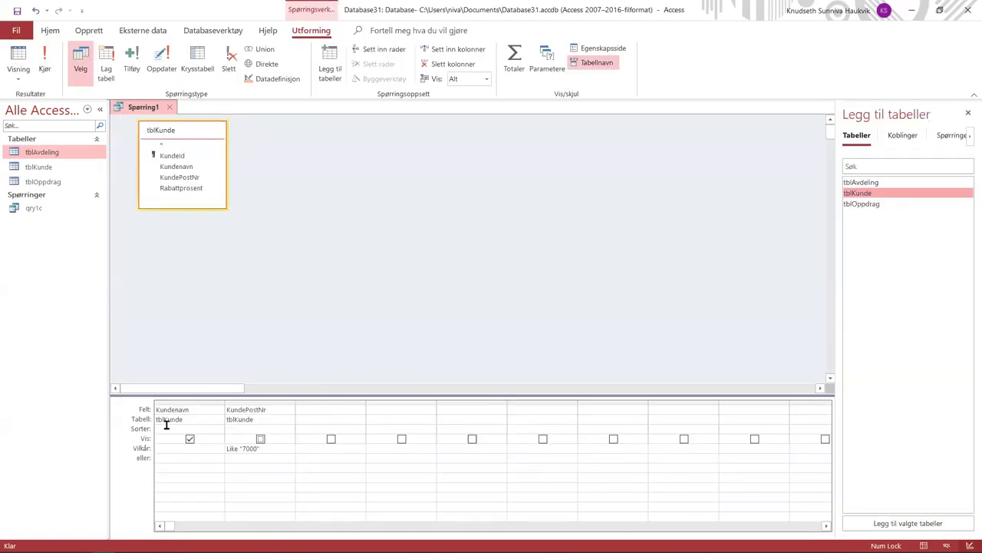
left_click(156, 409)
type("Kunder ")
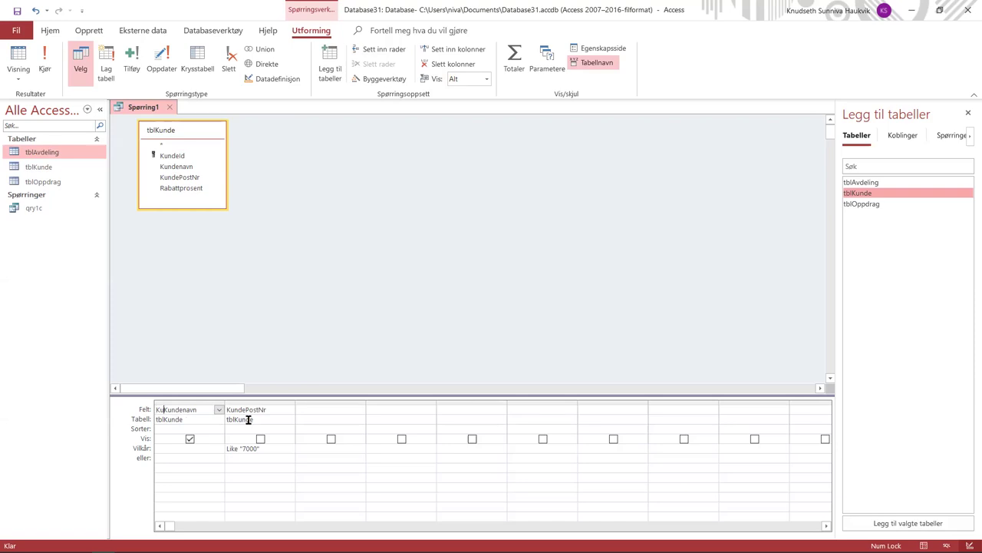
type("i Trondheim:Kund")
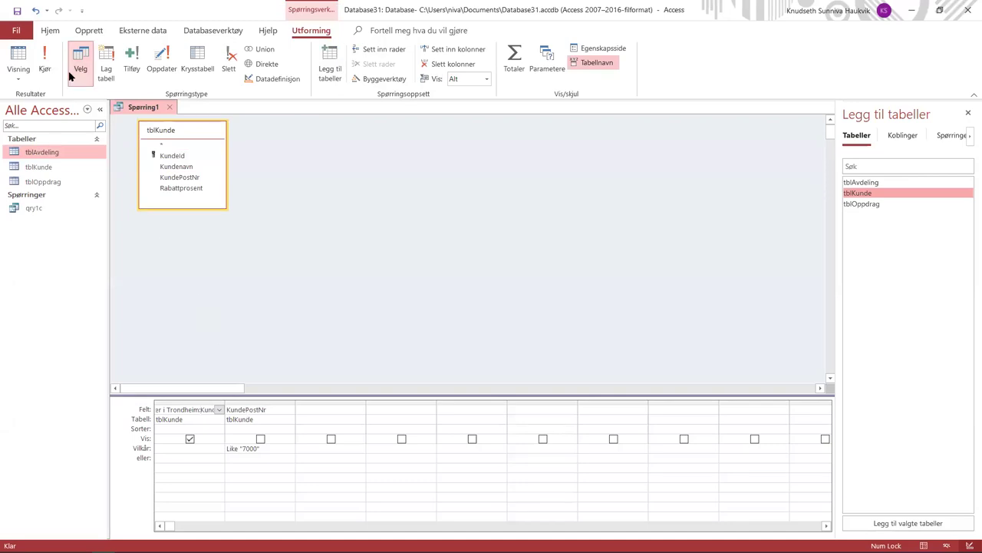
left_click(44, 60)
left_click_drag(179, 117, 204, 135)
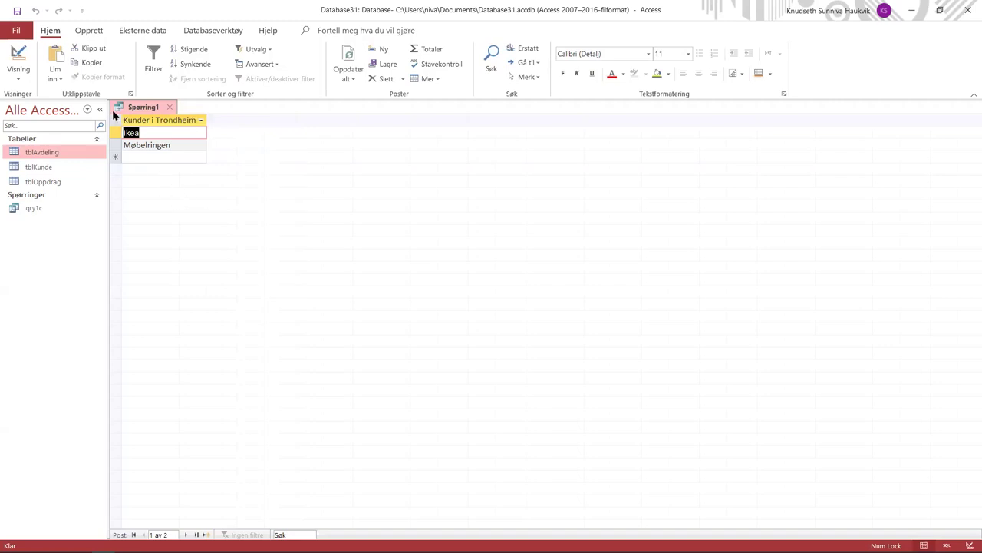
Save the query as qry1d and close it.
right_click(136, 107)
left_click(148, 113)
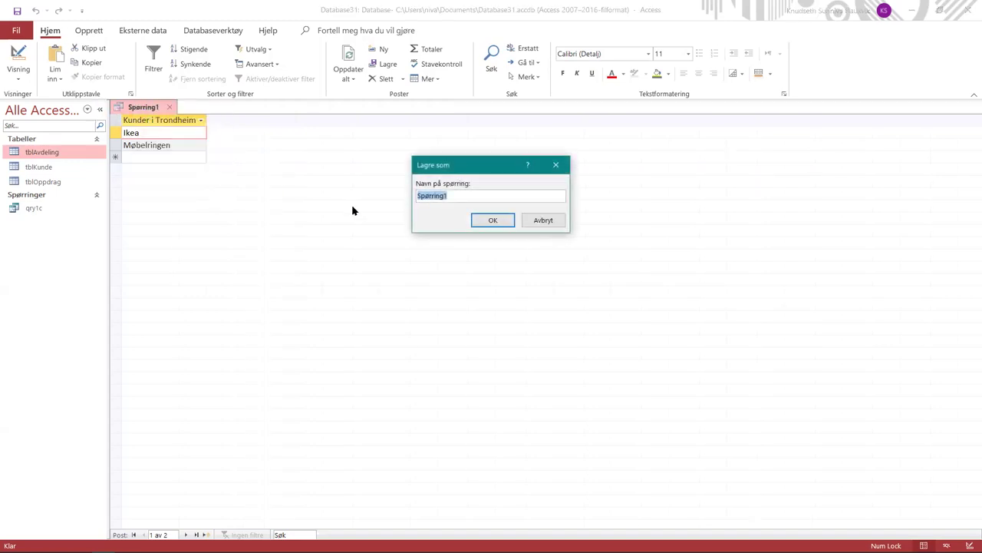
type("qry1d")
key("Return")
left_click(168, 106)
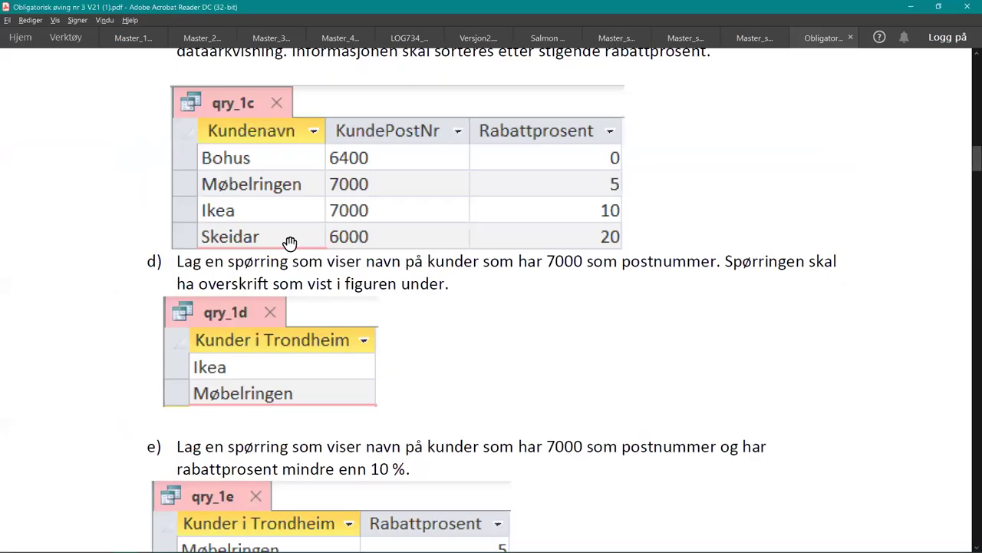
Read task e in the exercise PDF, and in Access create a query design with Kundenavn, KundePostNr and Rabattprosent from tblKunde.
scroll(291, 244, "down", 4)
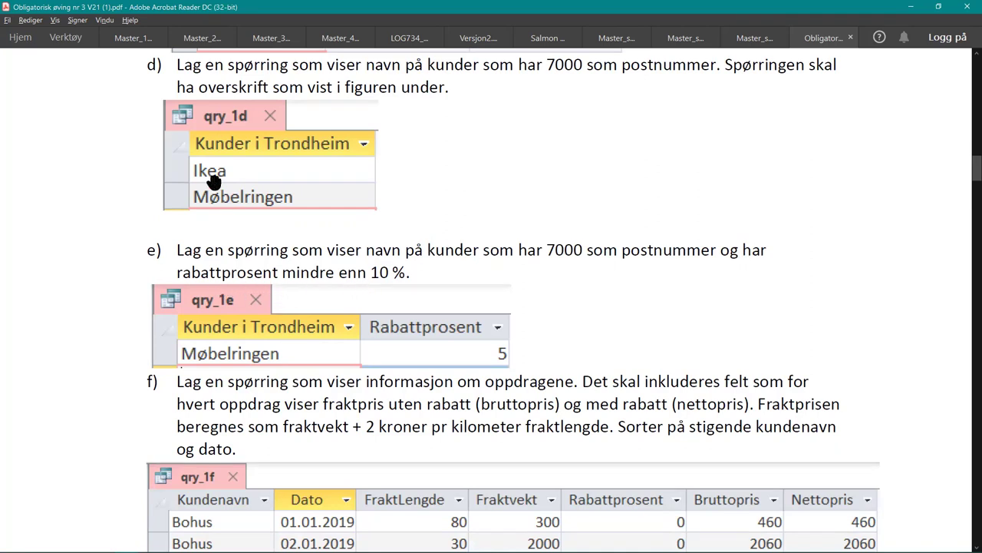
key("alt+Tab")
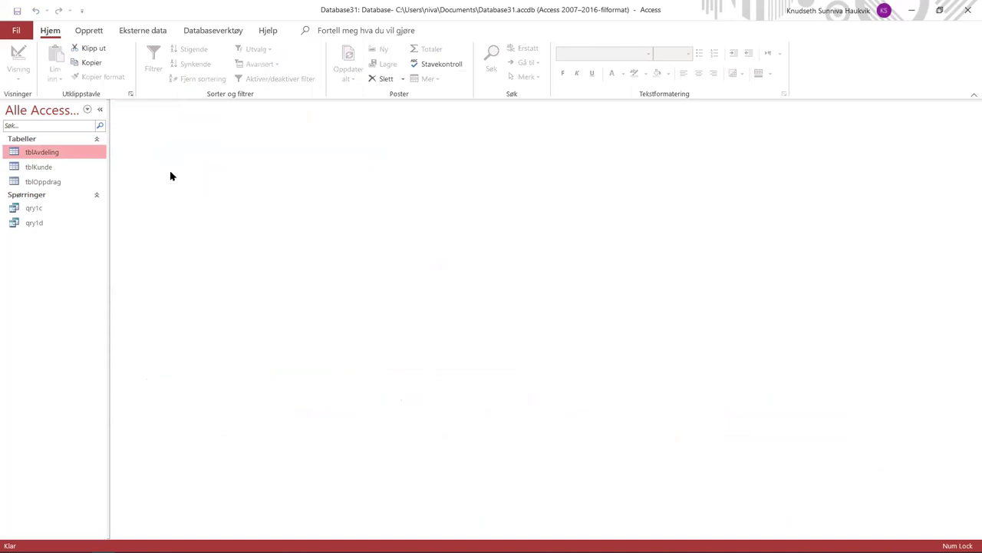
scroll(154, 33, "down", 1)
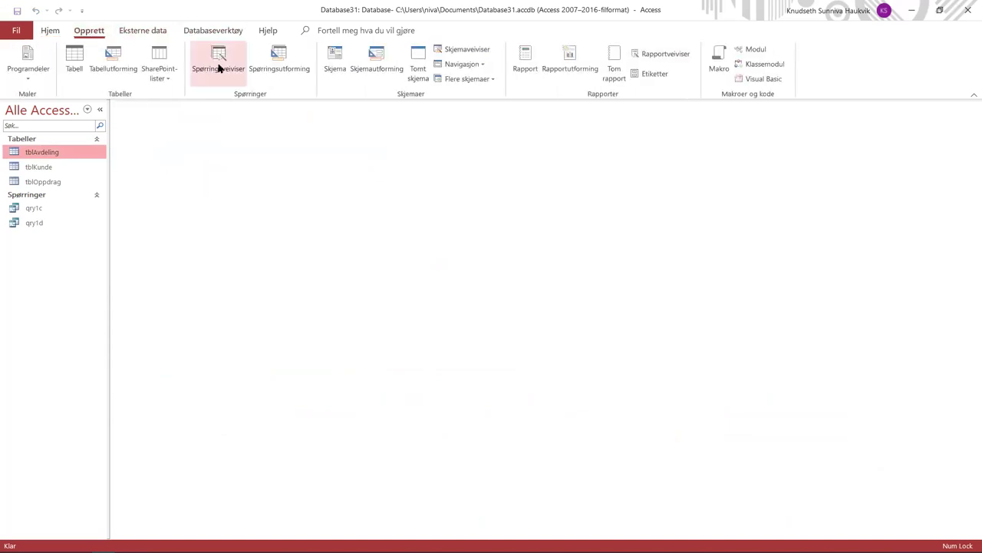
left_click(277, 58)
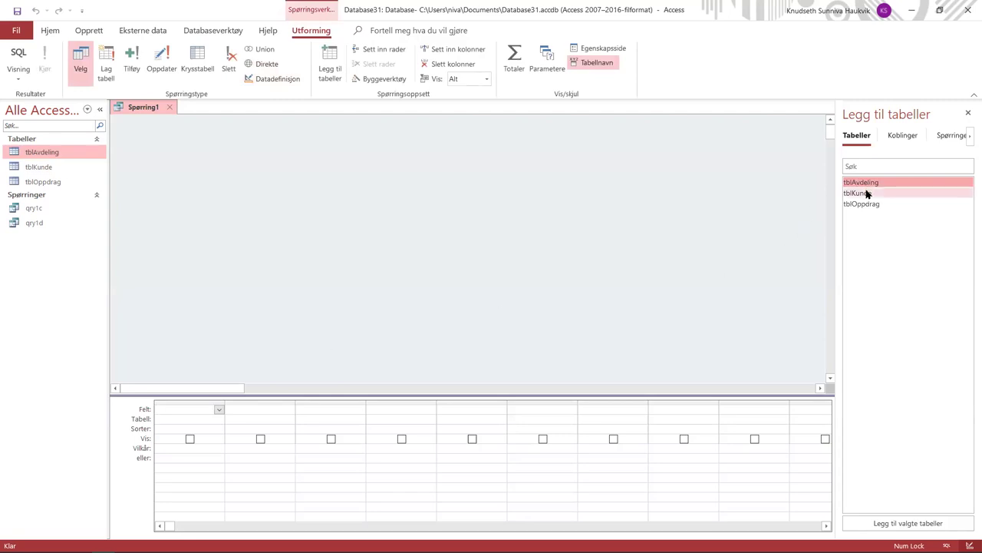
double_click(866, 193)
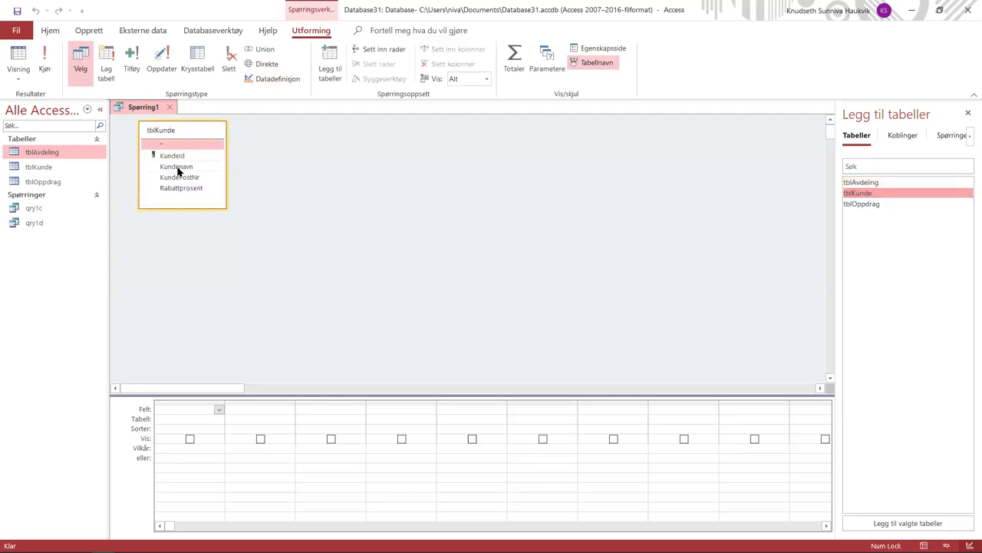
double_click(178, 167)
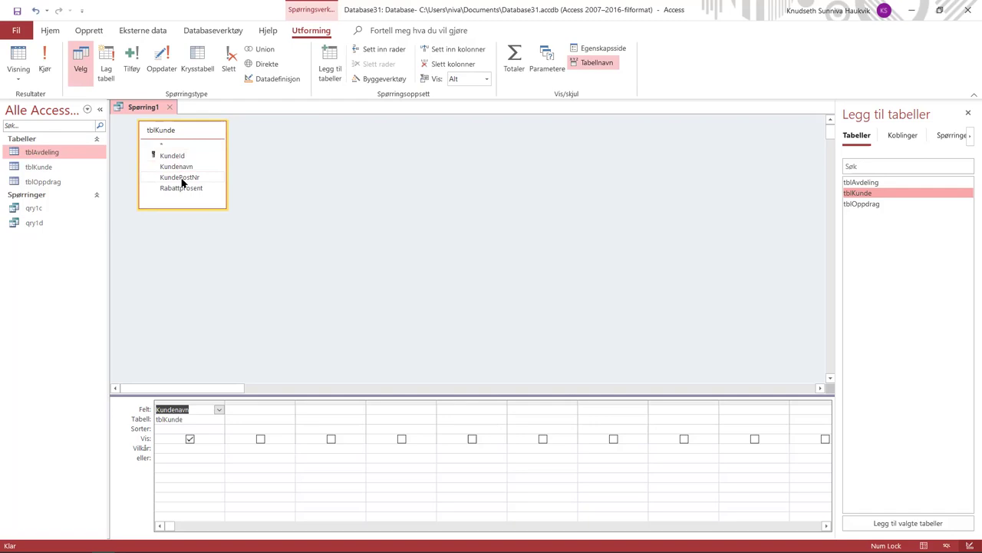
double_click(181, 177)
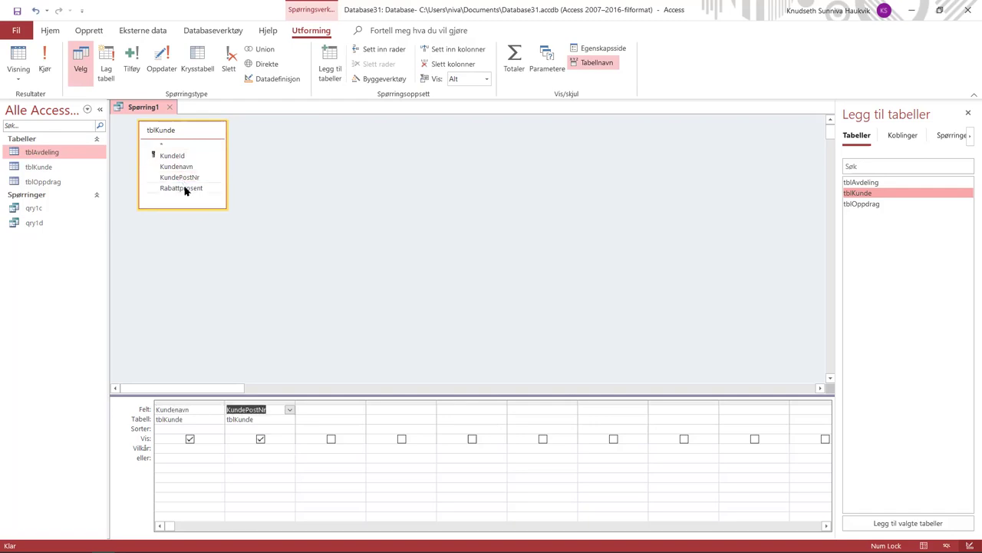
double_click(186, 188)
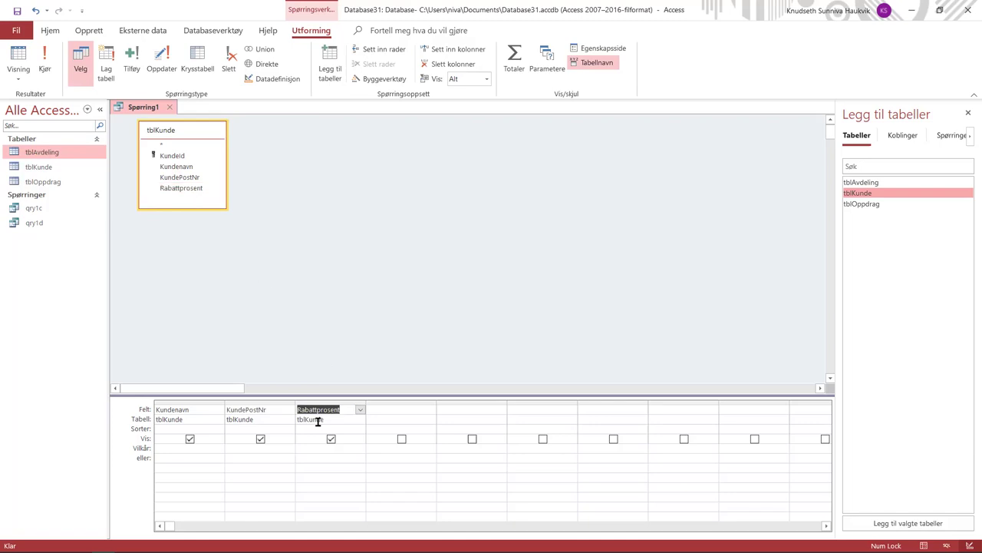
Restrict KundePostNr to Like "7000" and Rabattprosent to less than 10, hide the KundePostNr column and run the query.
left_click(241, 446)
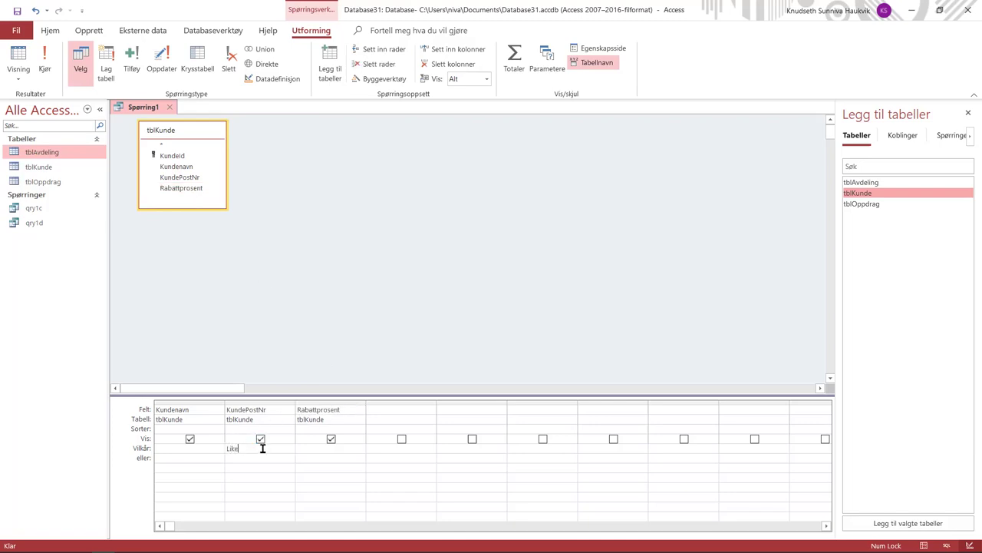
key("Tab")
left_click(330, 367)
left_click(260, 440)
left_click(330, 468)
left_click(48, 67)
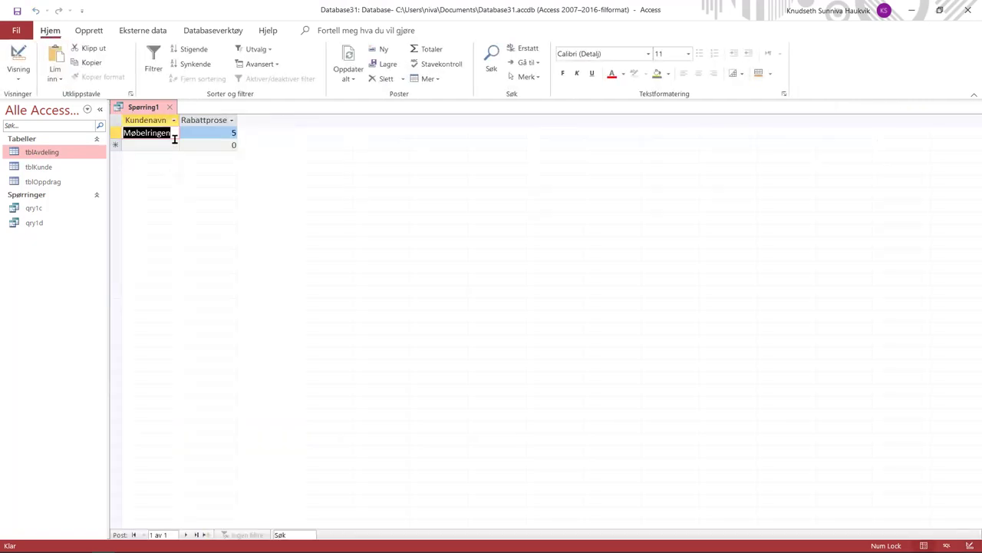
Save the query as qry1e and close it.
right_click(152, 107)
left_click(174, 114)
type("qry1e")
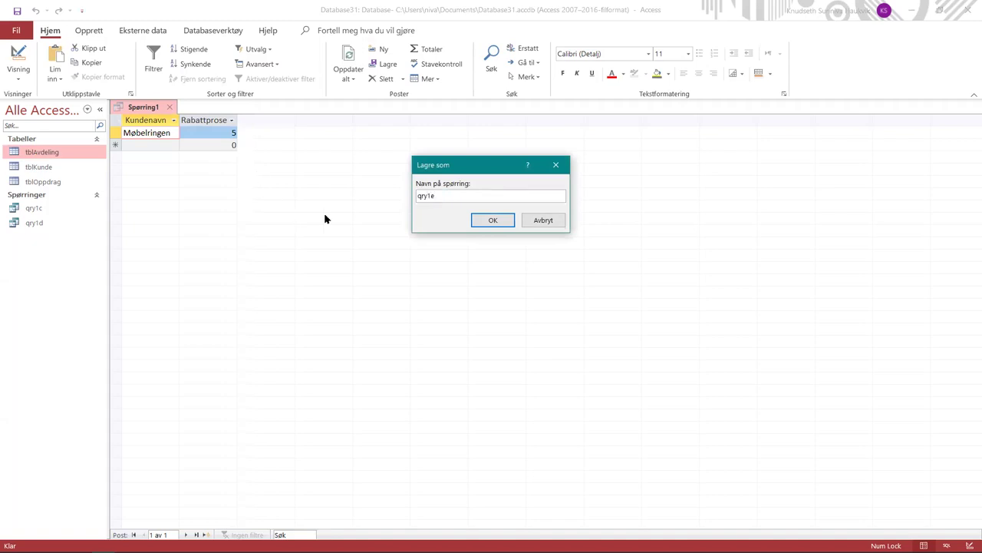
left_click(492, 220)
left_click(161, 107)
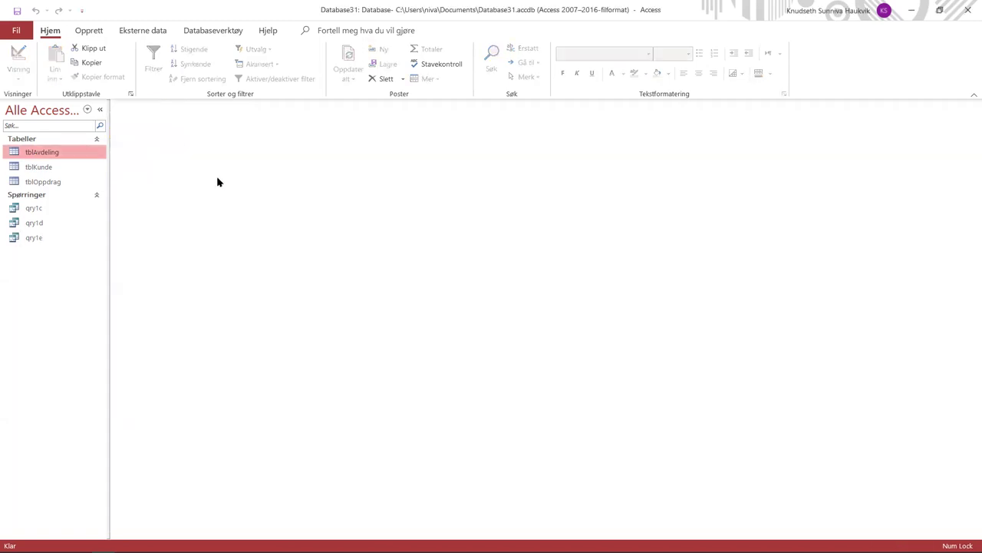
Read task f in the exercise PDF, and in Access create a query design with tblKunde and tblOppdrag.
key("alt+Tab")
scroll(391, 313, "down", 2)
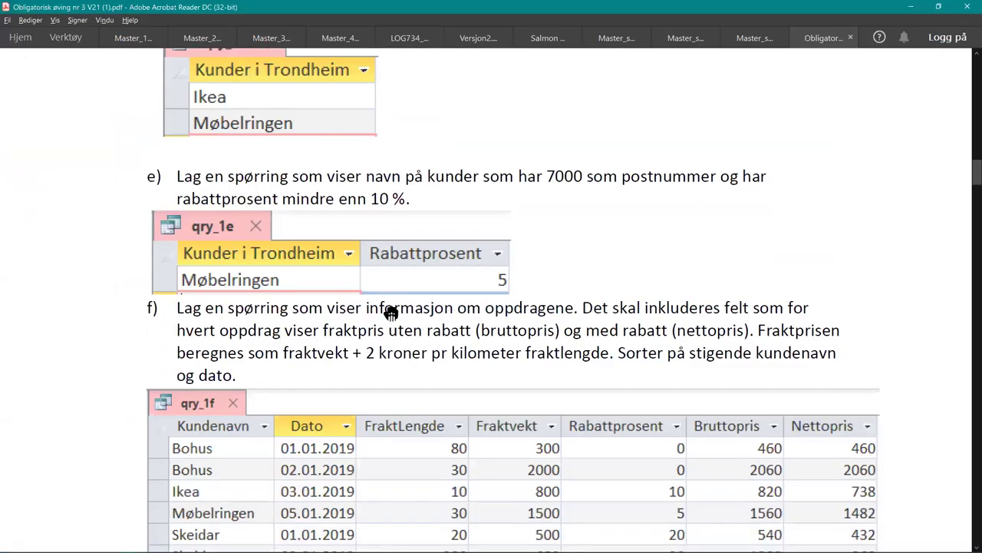
scroll(391, 313, "down", 2)
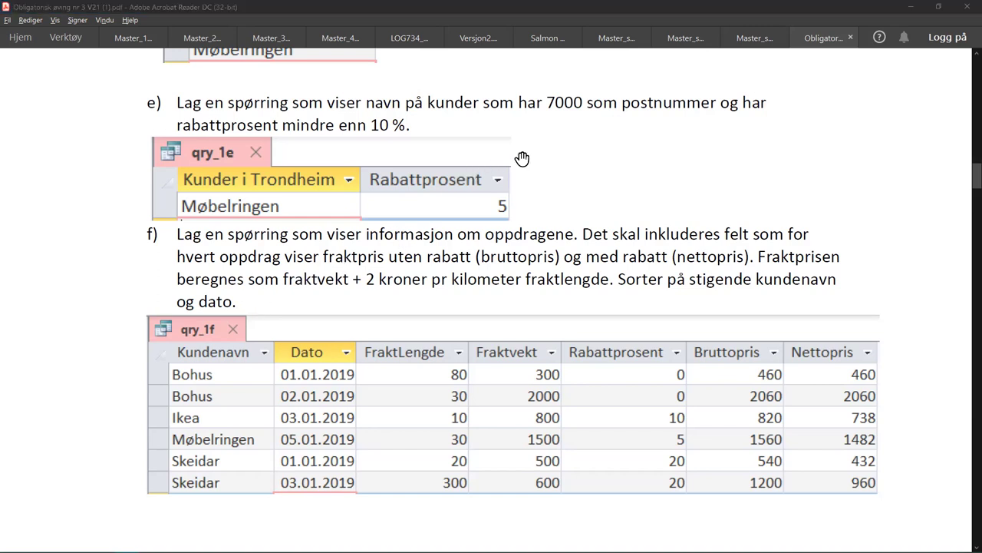
key("alt+Tab")
left_click(91, 30)
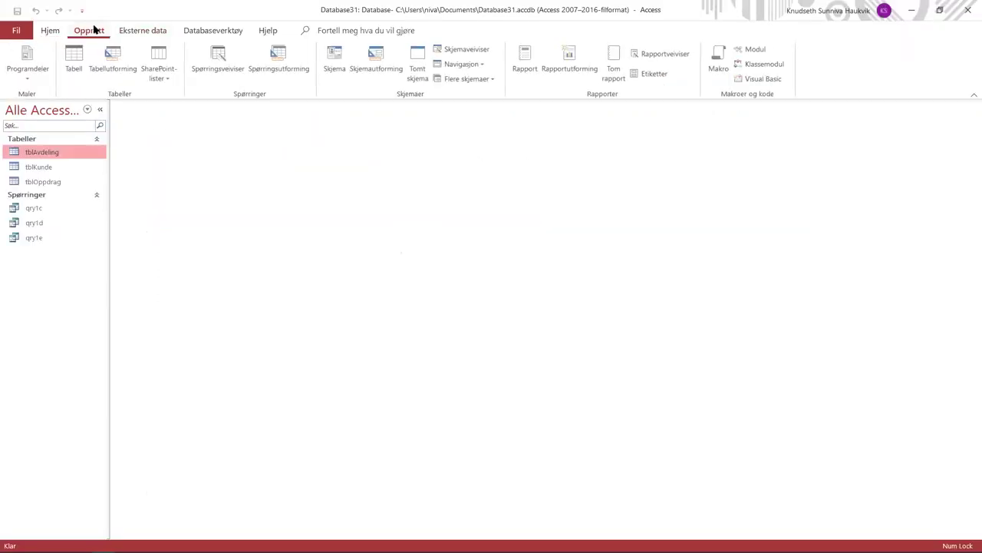
left_click(262, 54)
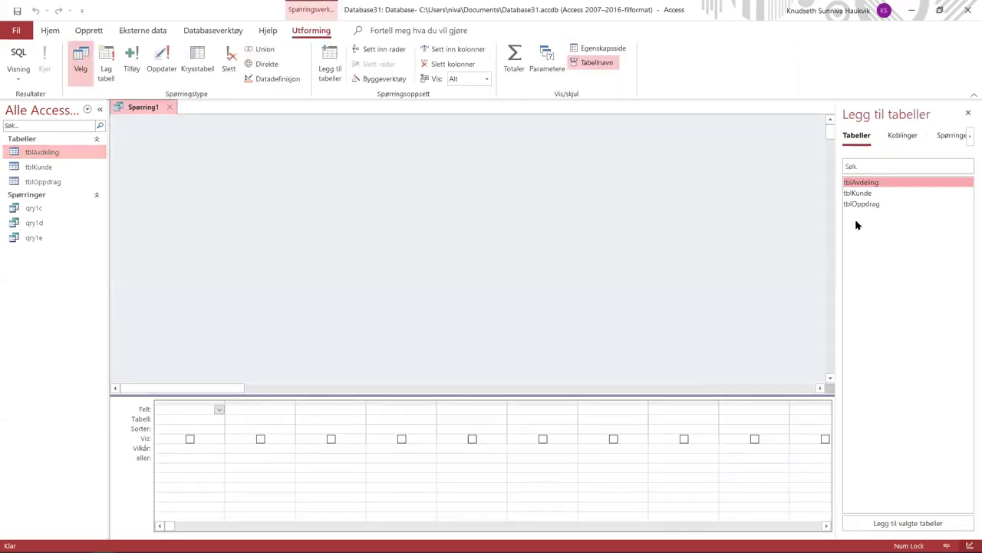
double_click(874, 195)
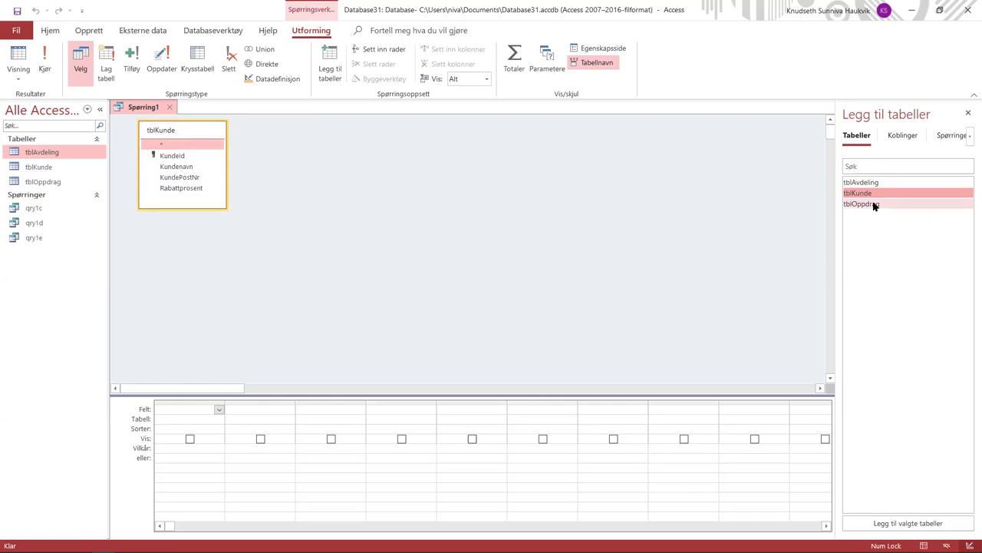
double_click(872, 205)
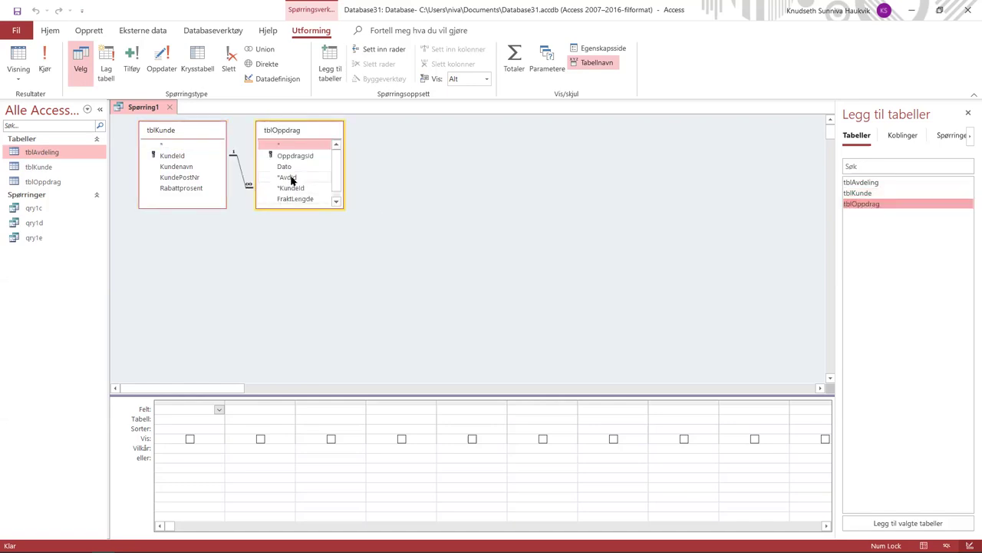
Add Kundenavn, Dato, FraktLengde, FraktVekt and Rabattprosent to the query, in that order.
double_click(173, 167)
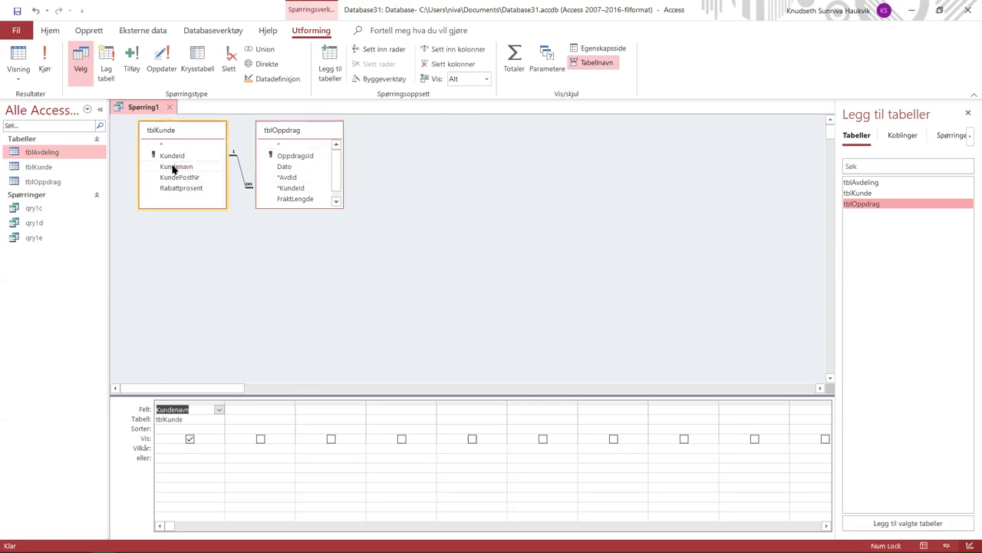
double_click(283, 166)
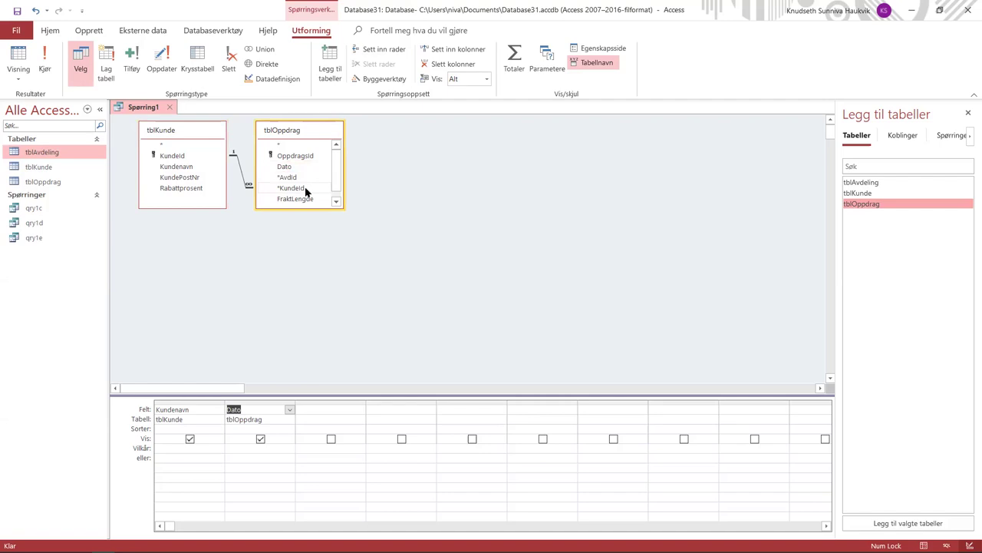
scroll(305, 192, "down", 1)
double_click(305, 192)
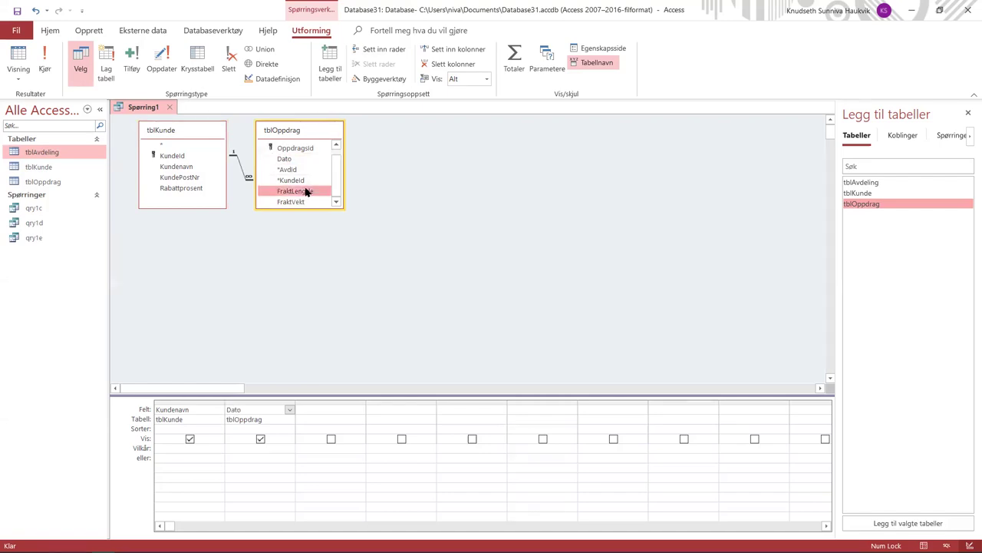
left_click(304, 202)
double_click(304, 201)
double_click(190, 189)
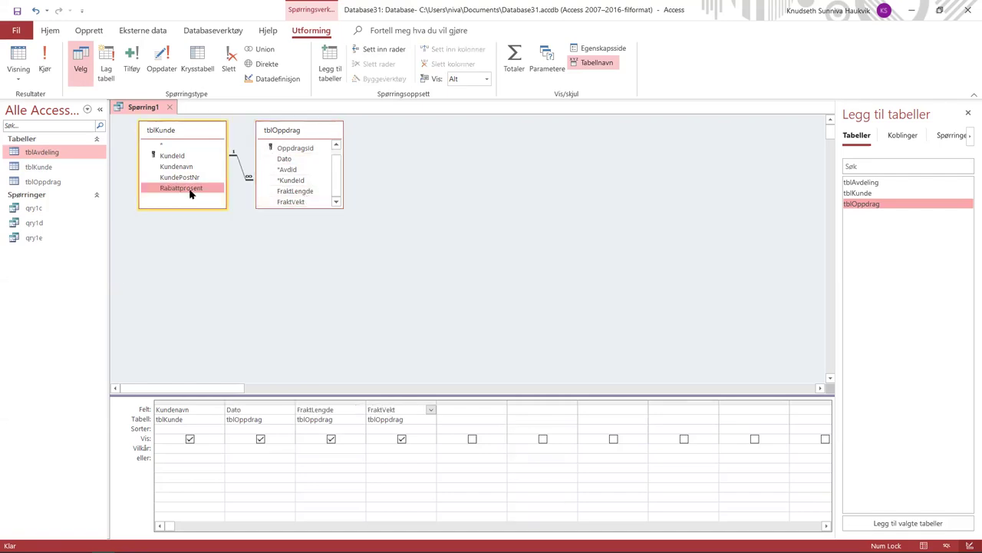
Sort Kundenavn and Dato ascending (Stigende) and run the query.
left_click(209, 428)
left_click(220, 429)
left_click(201, 439)
left_click(268, 429)
left_click(289, 430)
left_click(253, 438)
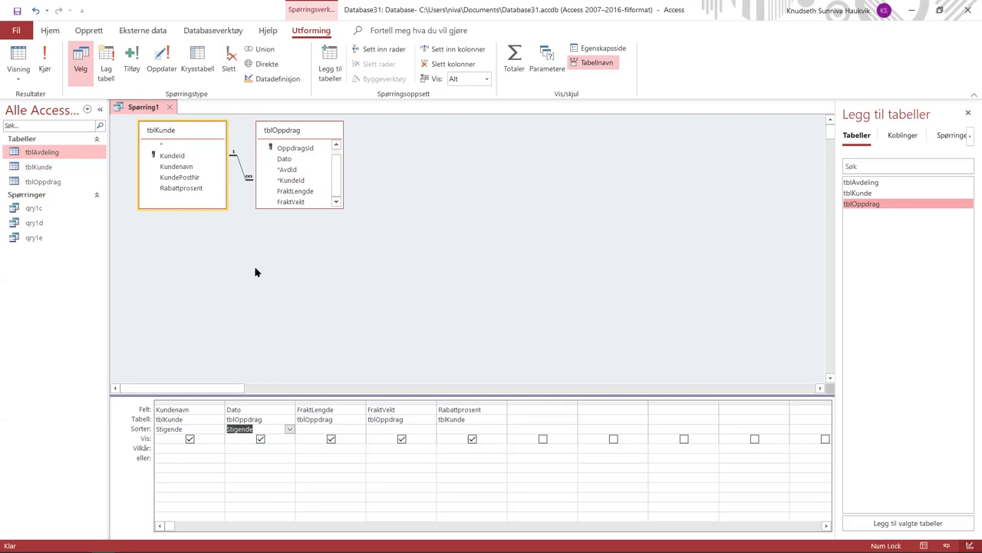
left_click(45, 61)
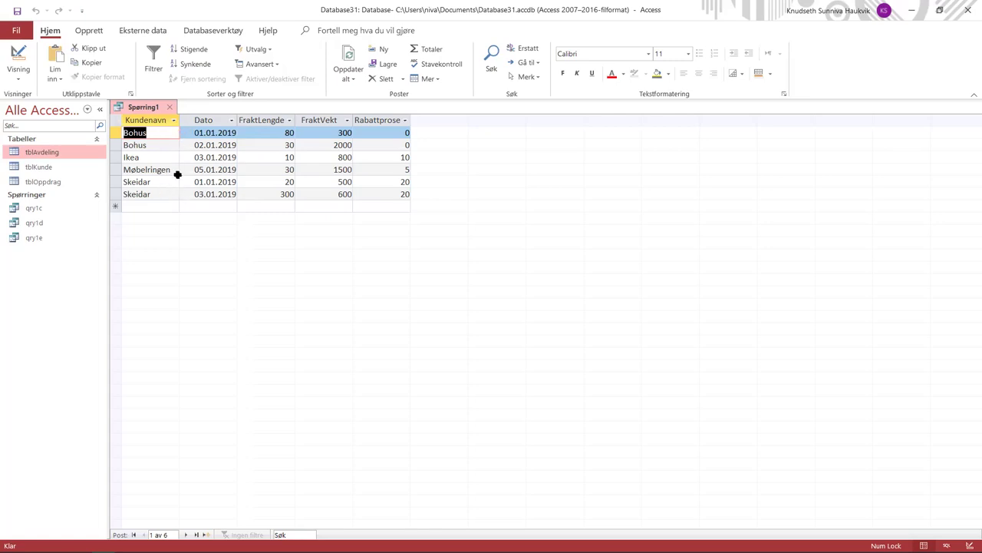
Add the calculated field Bruttopris: [FraktVekt]+2*[FraktLengde], widen its column to fit and run the query.
left_click(19, 55)
left_click(525, 409)
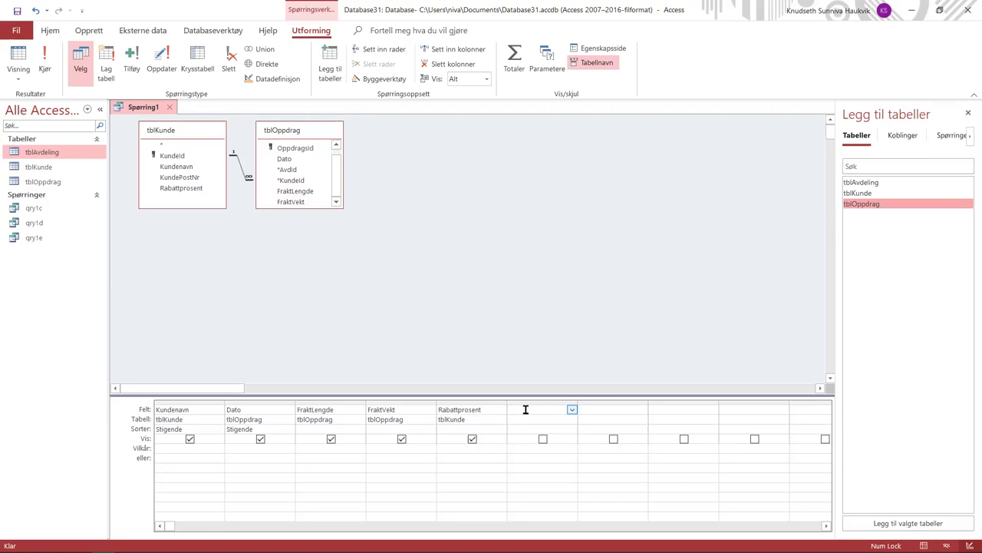
type("Brutt")
type("pris")
type(": F")
type("ra")
type("ktVekt")
type(" *")
type("2*")
type("FraktLengde")
key("Return")
left_click_drag(579, 401, 627, 400)
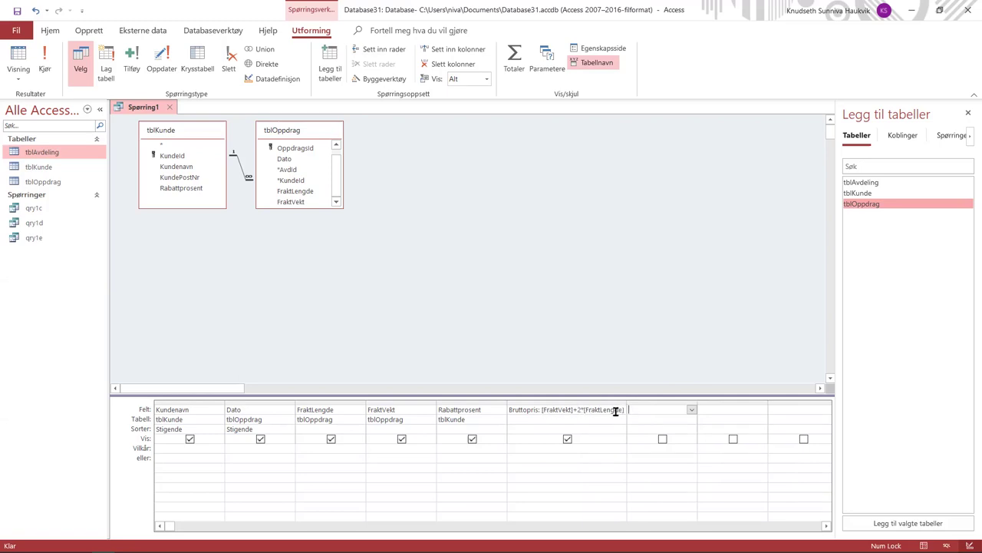
left_click(45, 62)
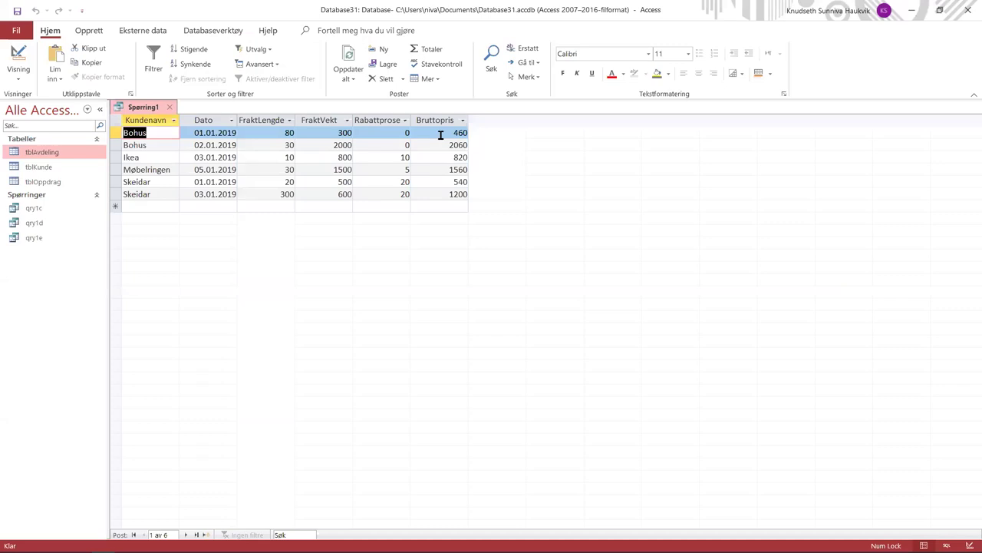
Add the calculated field Nettopris: [Bruttopris]*(1-[Rabattprosent]/100), widen its column to fit and run the query.
left_click(20, 59)
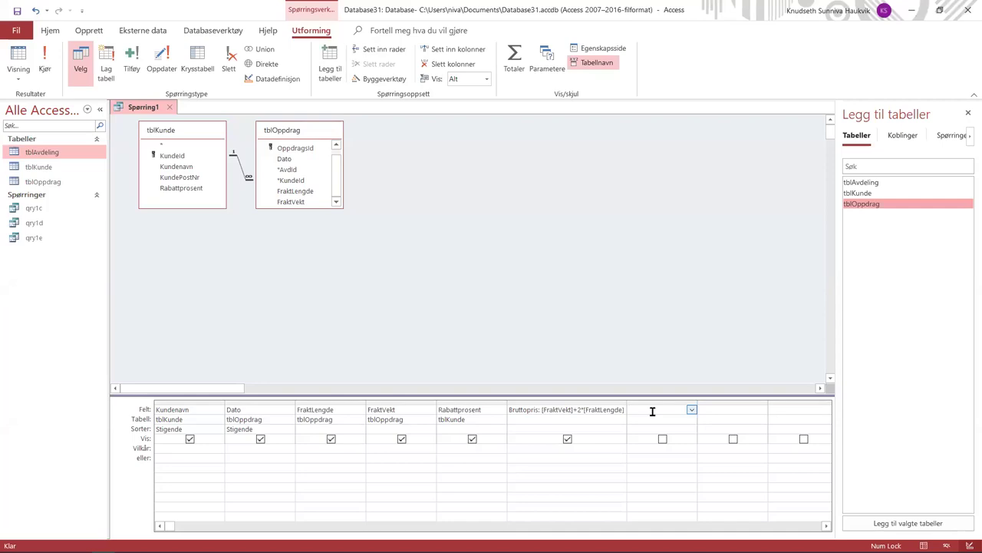
type("Nettopr")
type("pr")
type("is: Bruttopris")
type(" *")
type("(1-[")
type("Rabattprose")
type("nt/100")
type(")")
key("Tab")
left_click_drag(698, 401, 768, 402)
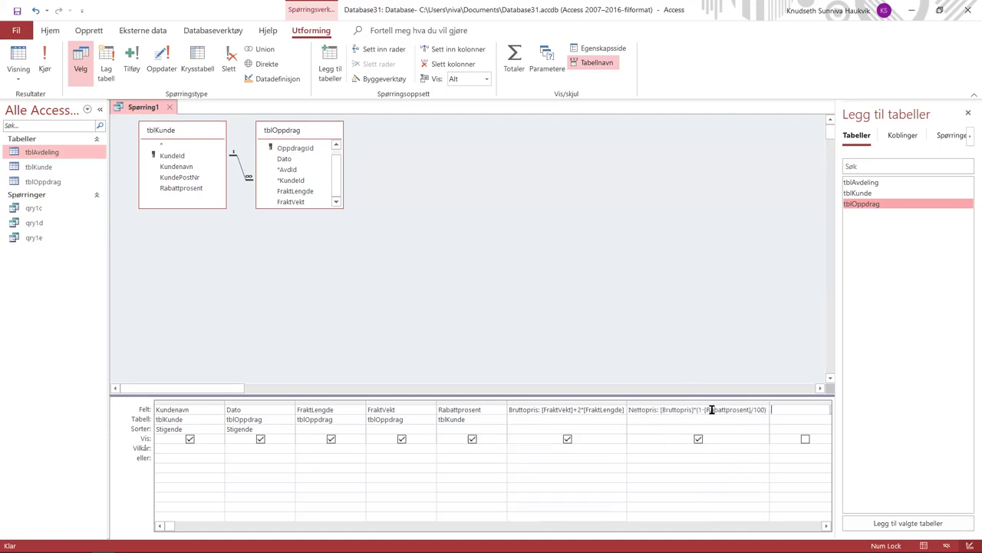
left_click(46, 69)
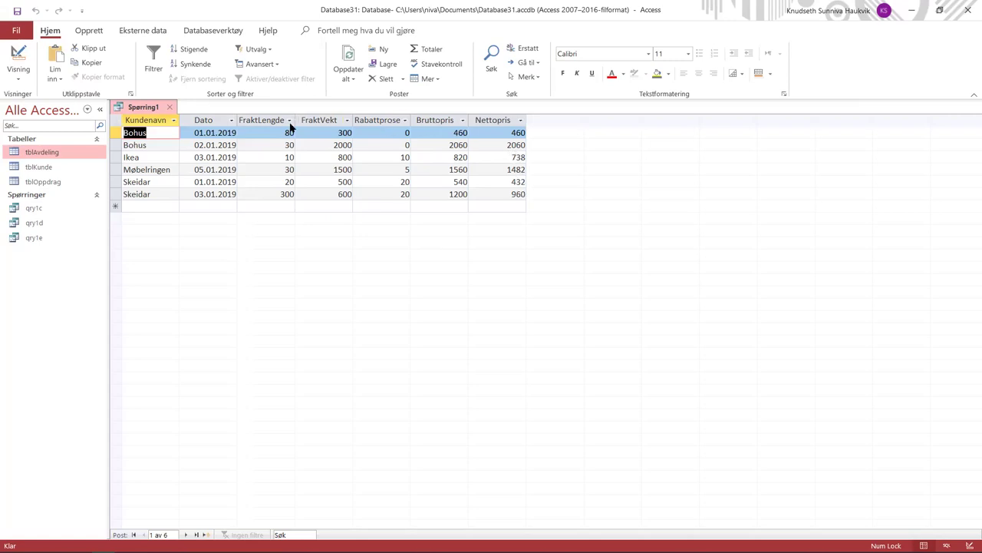
Save the query as qry1f and close it.
right_click(153, 109)
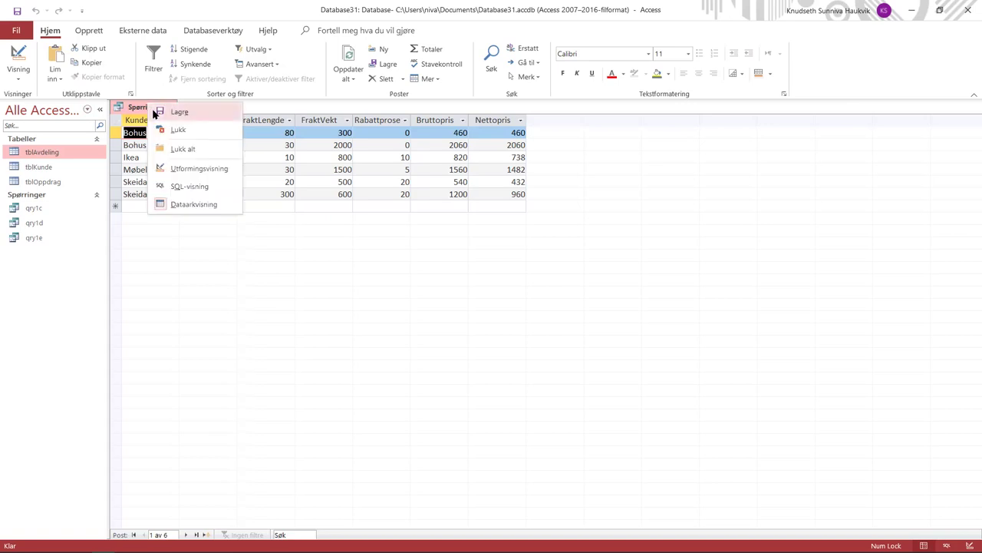
left_click(156, 112)
type("qry1f")
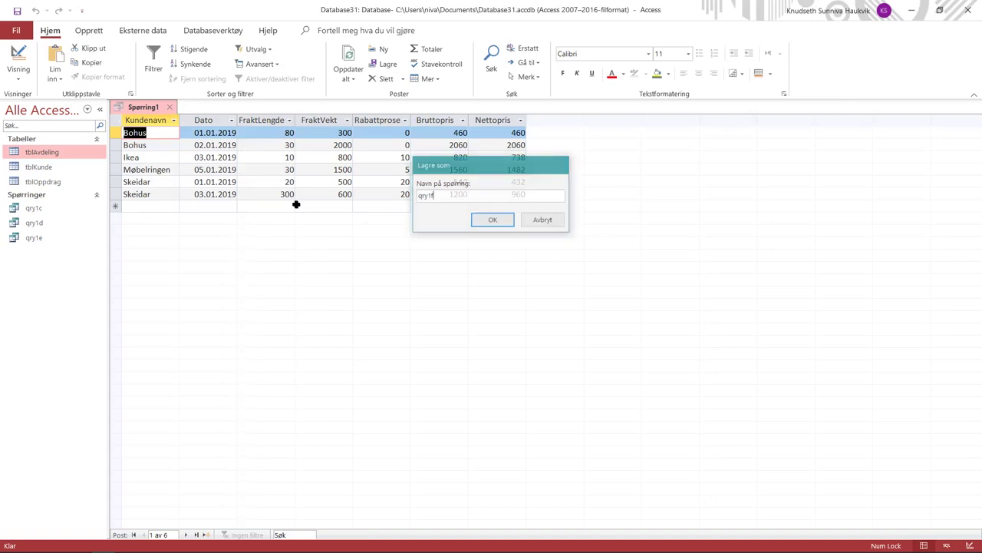
key("Return")
left_click(153, 109)
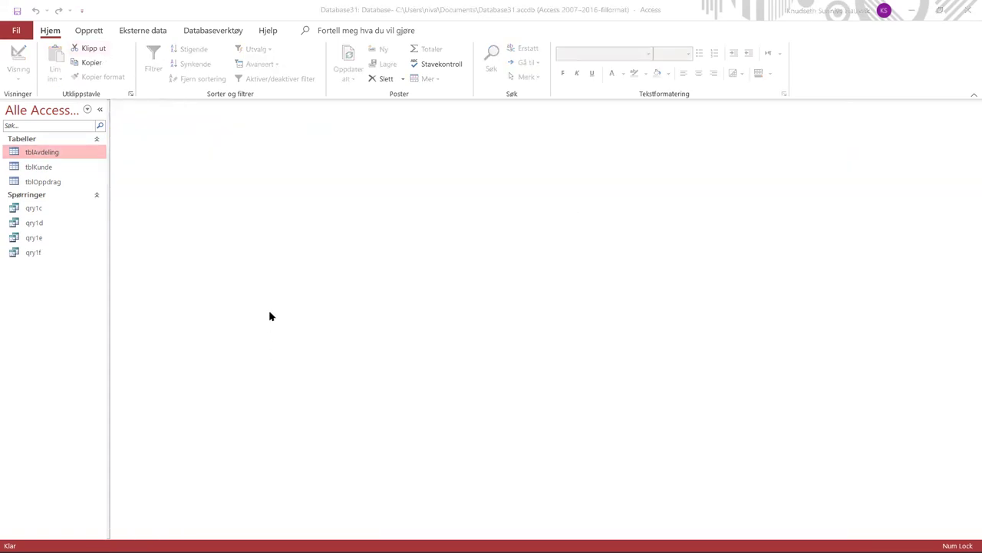
Read the task after f in the exercise PDF, and in Access create a query design with FraktVekt and FraktLengde from tblOppdrag.
key("alt+Tab")
scroll(269, 303, "down", 10)
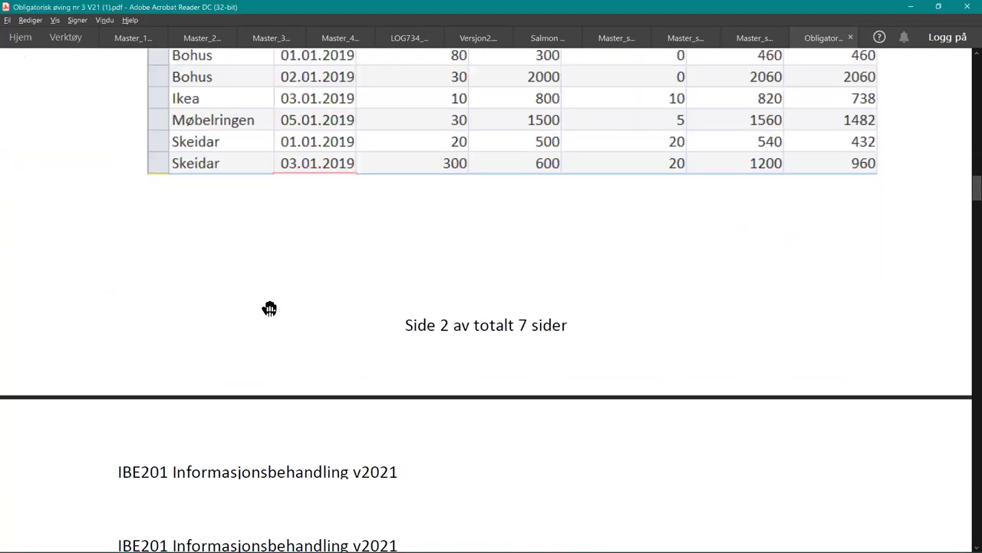
scroll(269, 303, "down", 3)
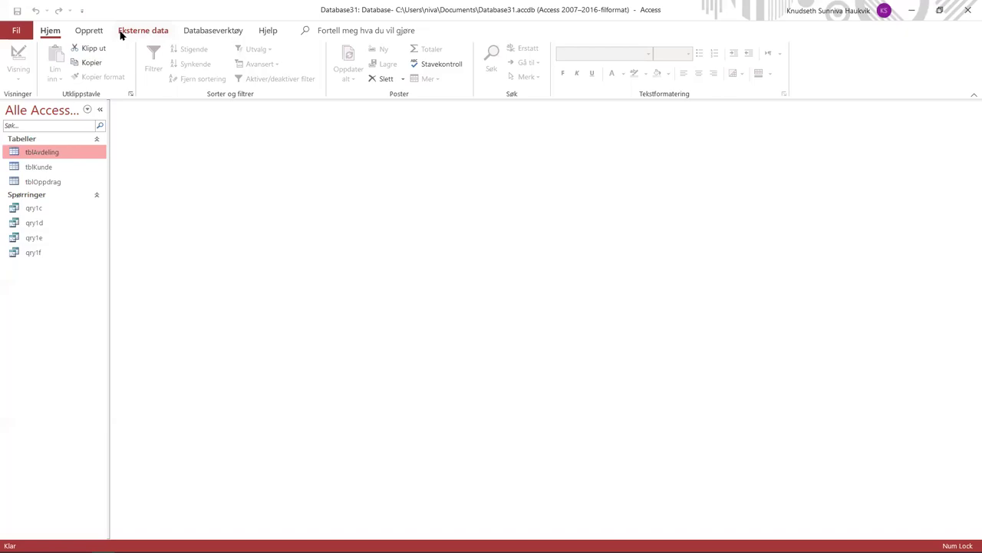
left_click(89, 30)
left_click(290, 65)
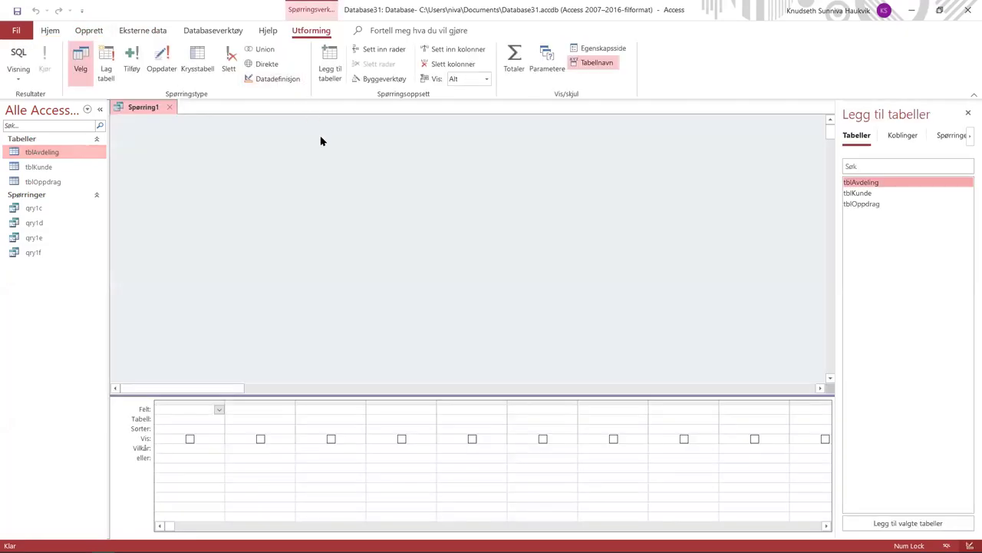
double_click(879, 204)
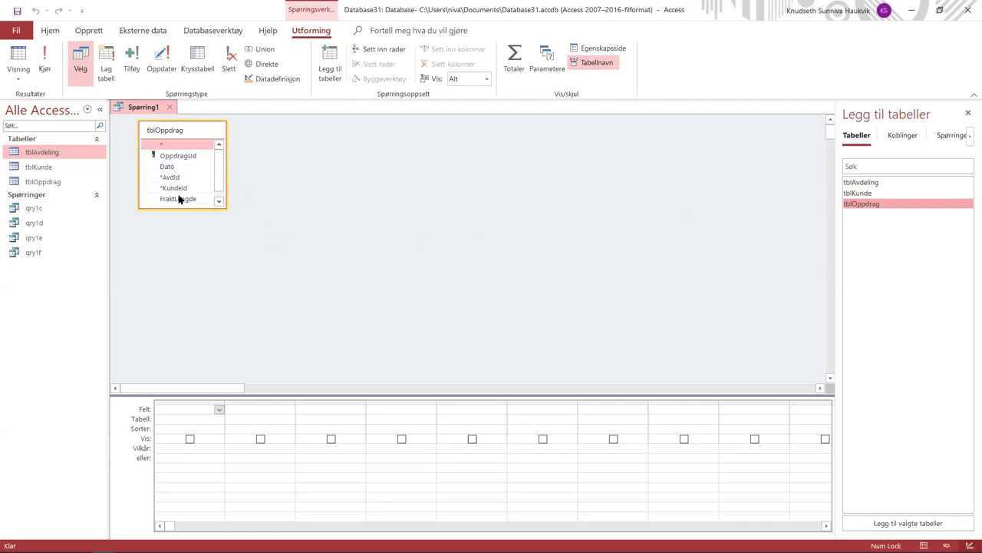
scroll(184, 201, "down", 1)
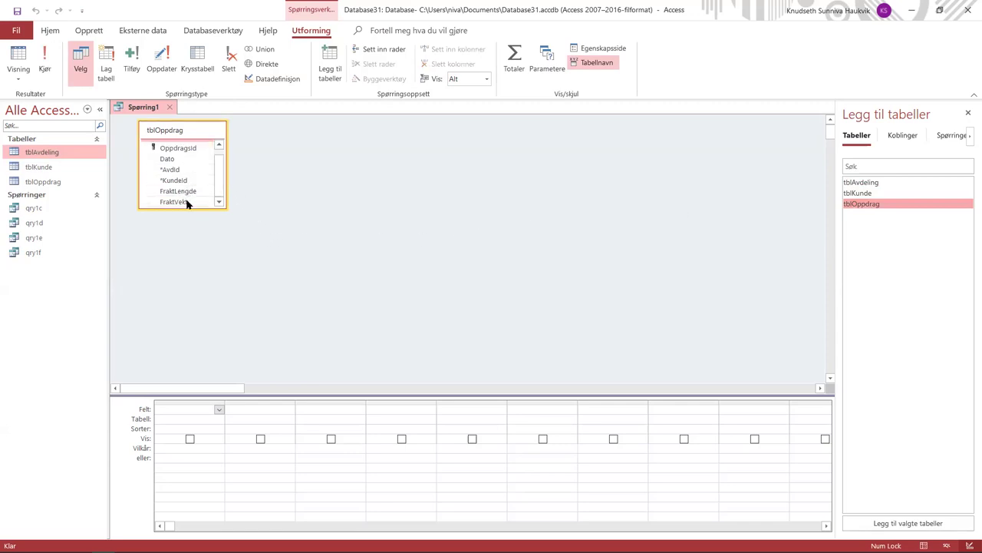
double_click(184, 191)
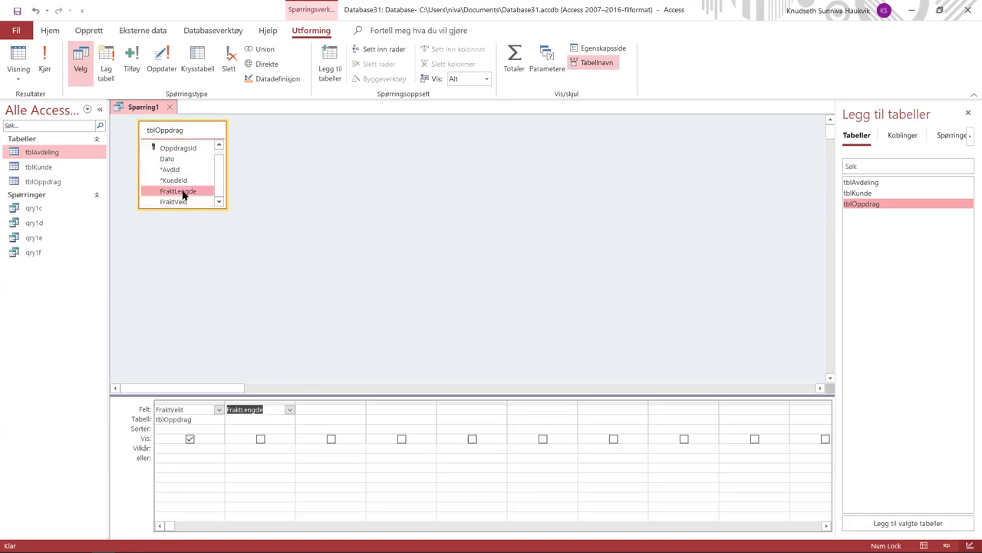
Give the FraktVekt column the heading Vekt totalt and the FraktLengde column the heading Lengde totalt.
left_click(156, 410)
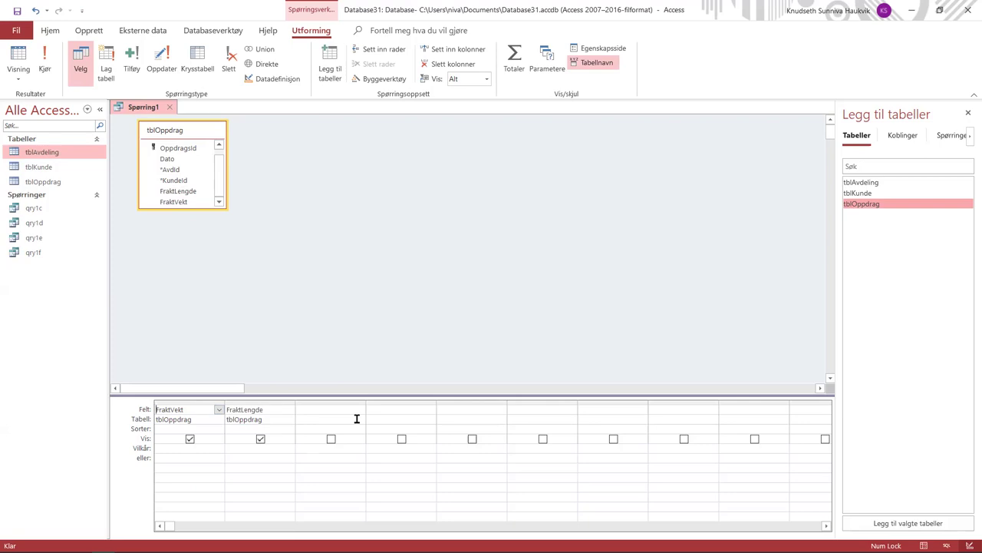
type("Vekt totalt:")
left_click(228, 410)
type("LEngde totalt")
left_click(234, 419)
key("Up")
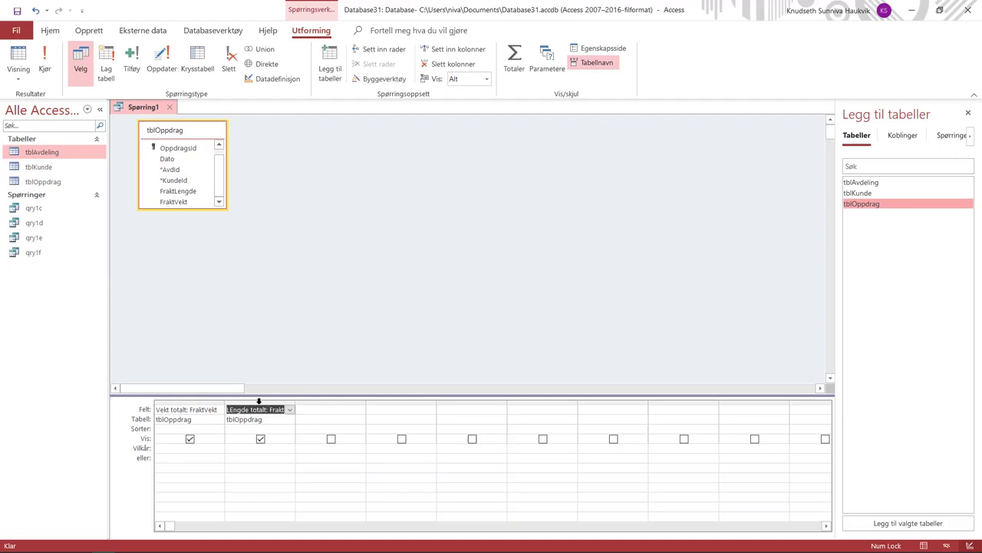
key("Right")
key("Left")
key("Left")
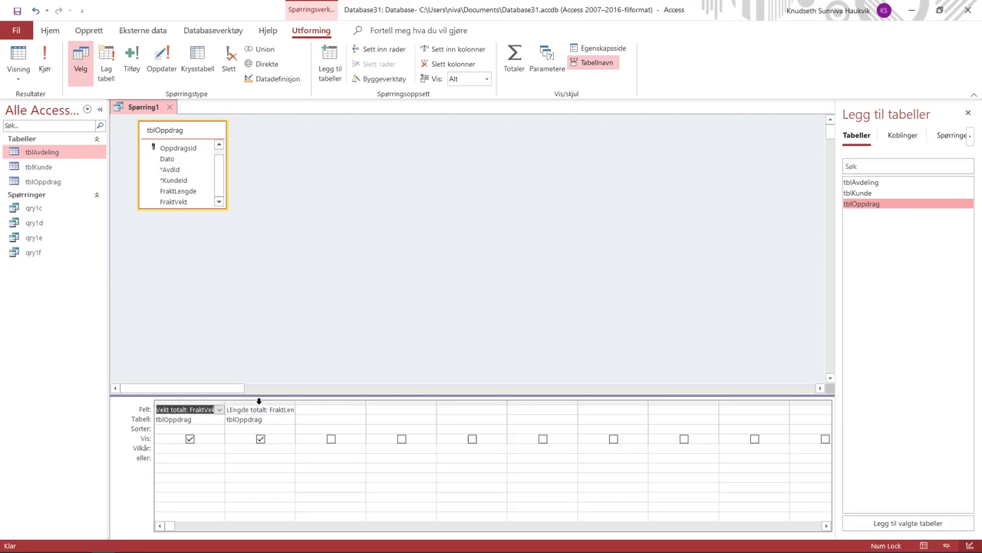
left_click(237, 409)
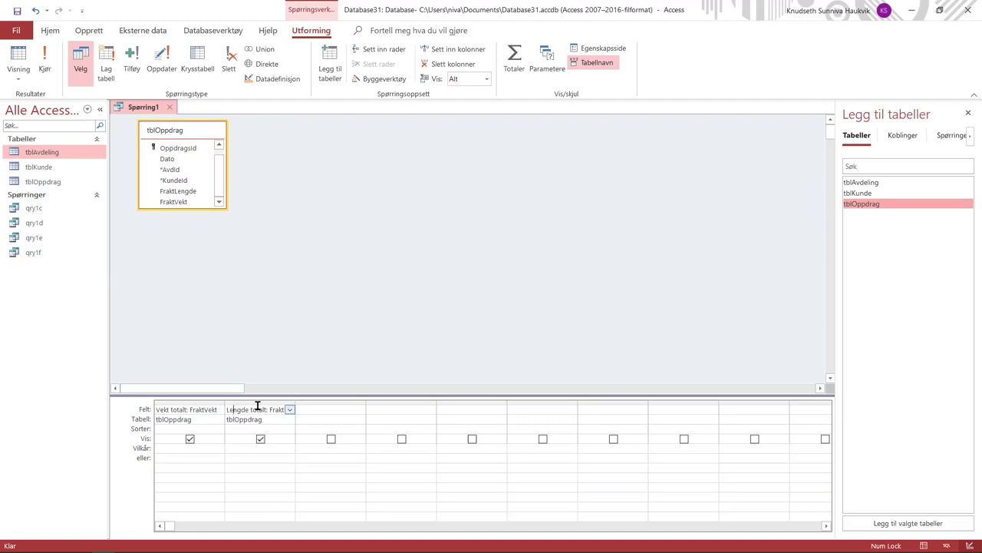
Turn on totals, set both the Vekt totalt and Lengde totalt columns to Sum, and run the query.
left_click(212, 428)
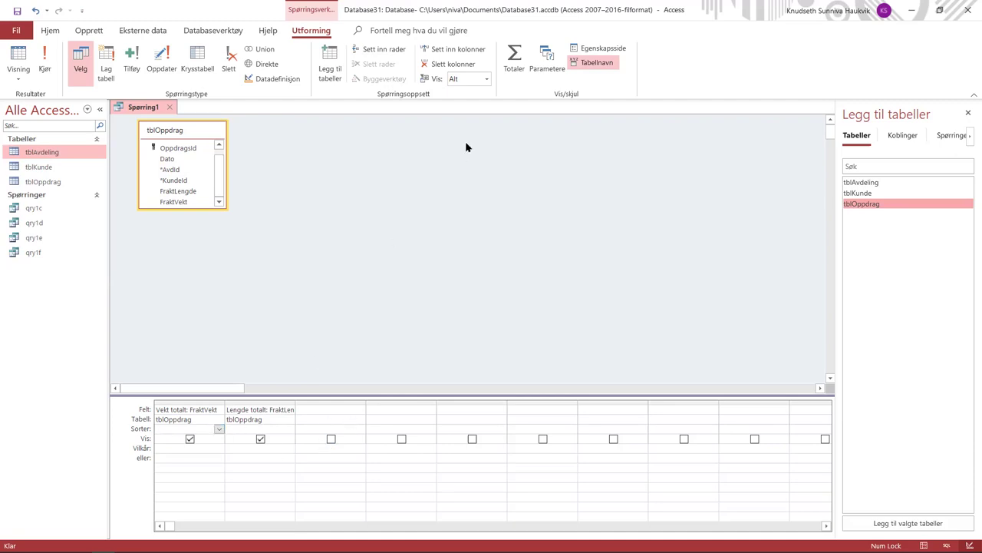
left_click(516, 67)
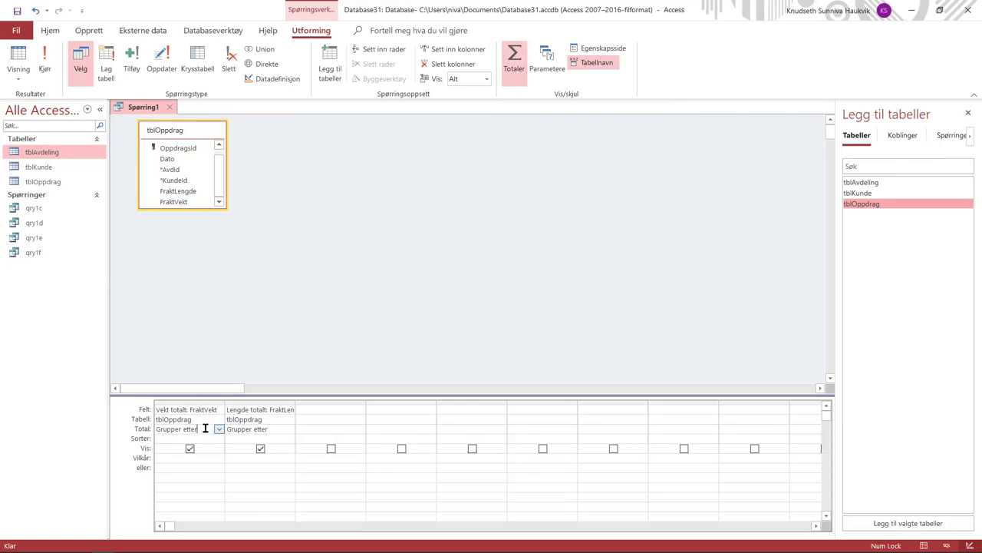
left_click(218, 428)
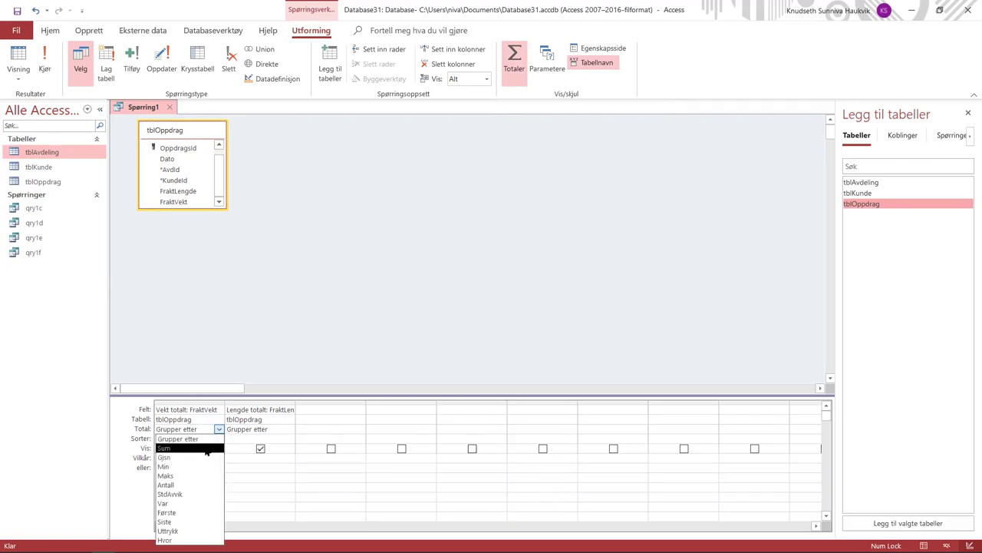
left_click(206, 448)
left_click(282, 429)
left_click(290, 429)
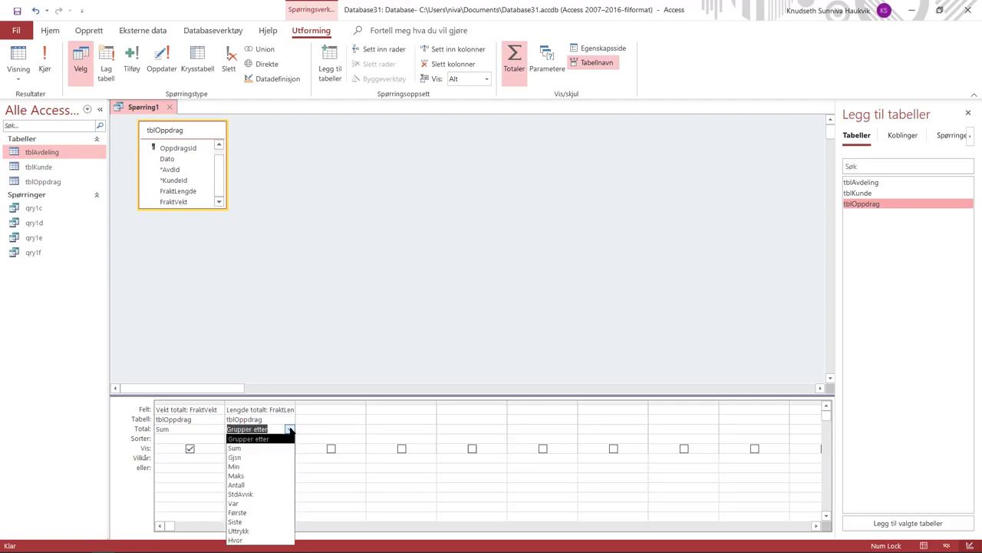
left_click(234, 448)
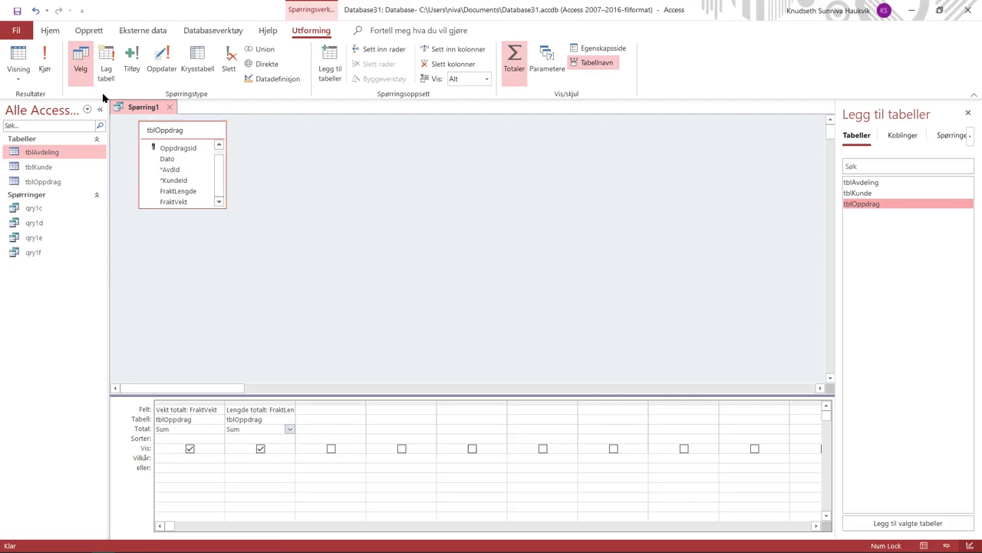
left_click(43, 64)
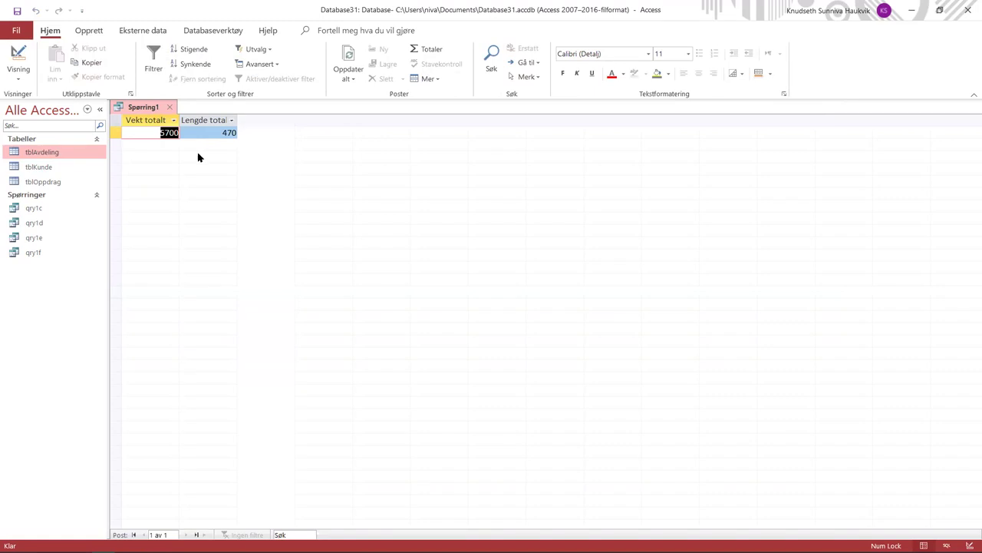
Save the totals query under the name qry1g.
right_click(131, 107)
left_click(161, 110)
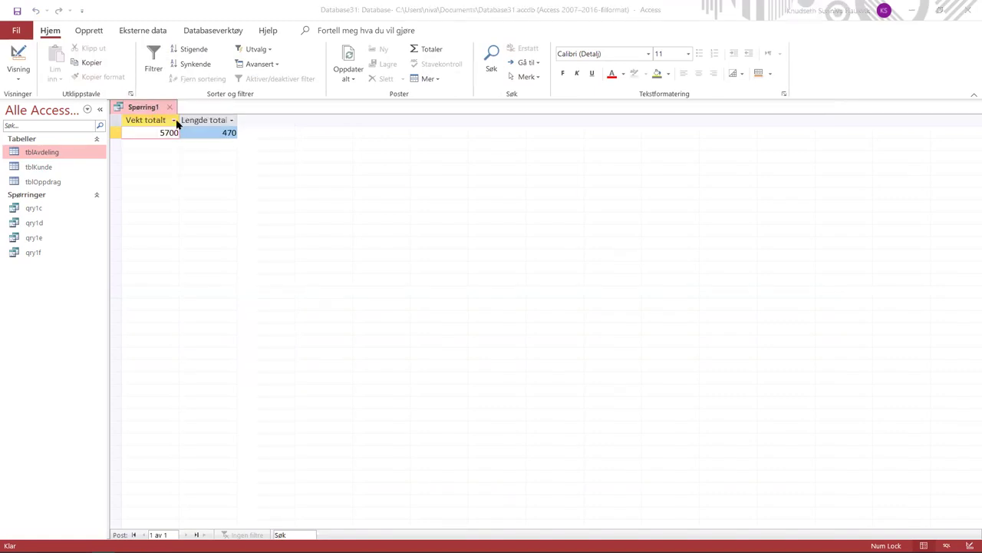
type("qry1g")
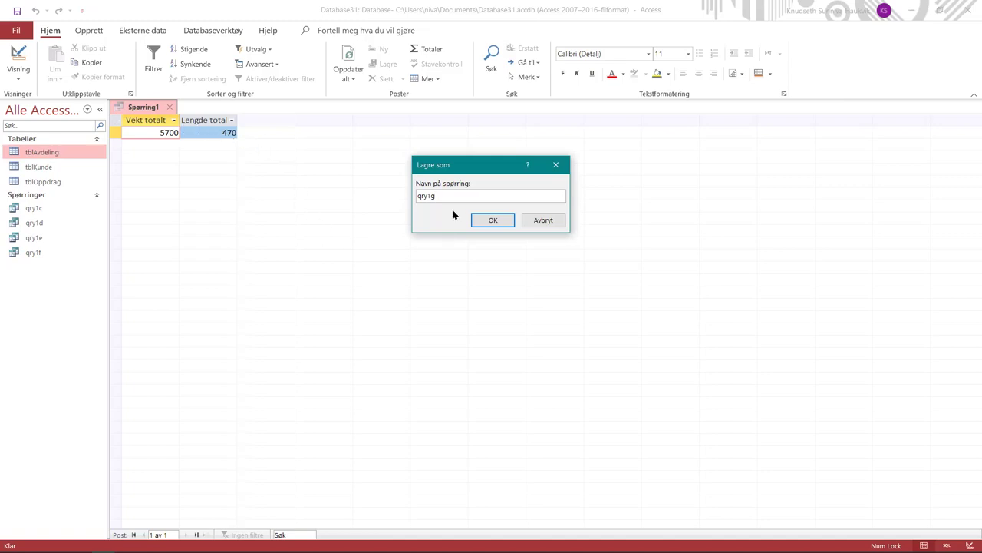
left_click(487, 221)
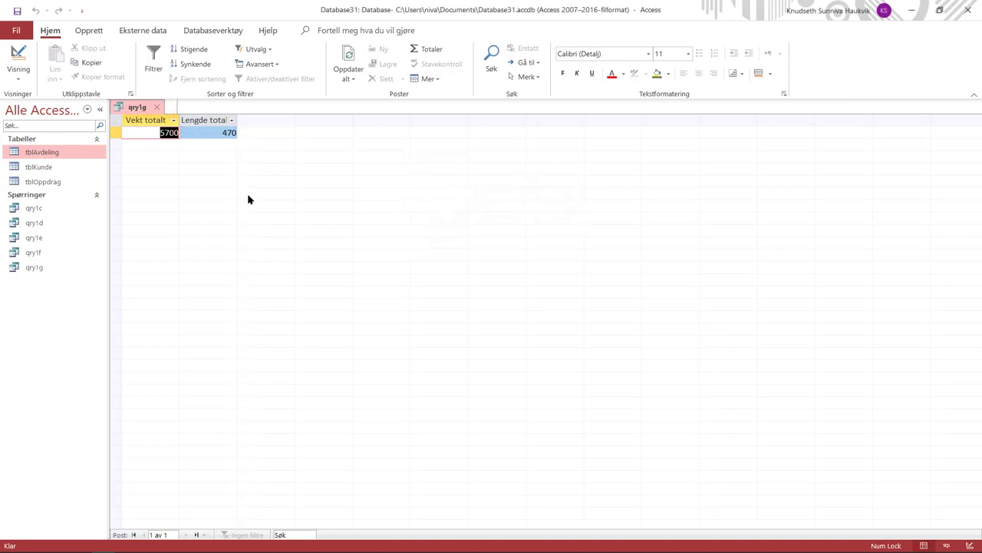
Switch to the exercise PDF in Acrobat Reader, read task h, and return to Access.
key("alt+Tab")
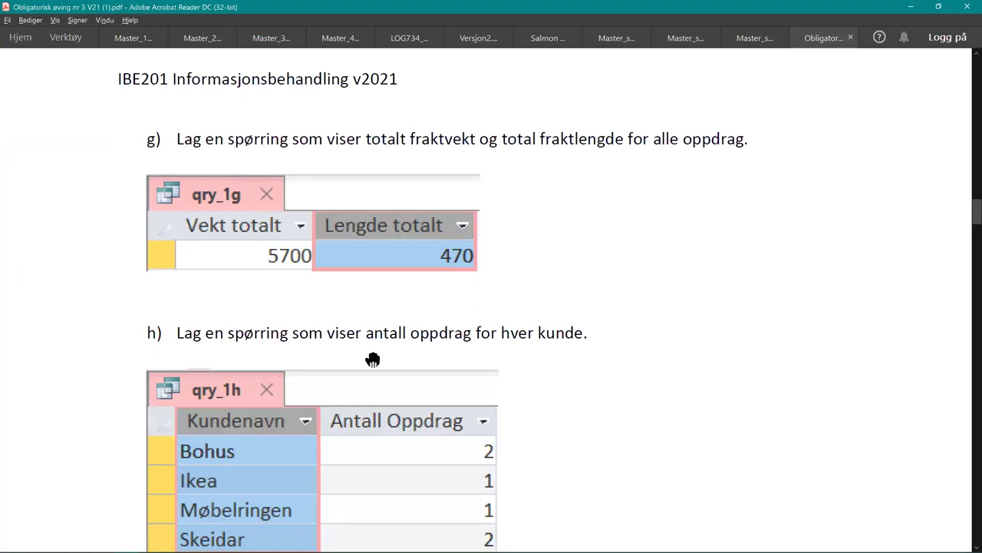
scroll(362, 335, "down", 3)
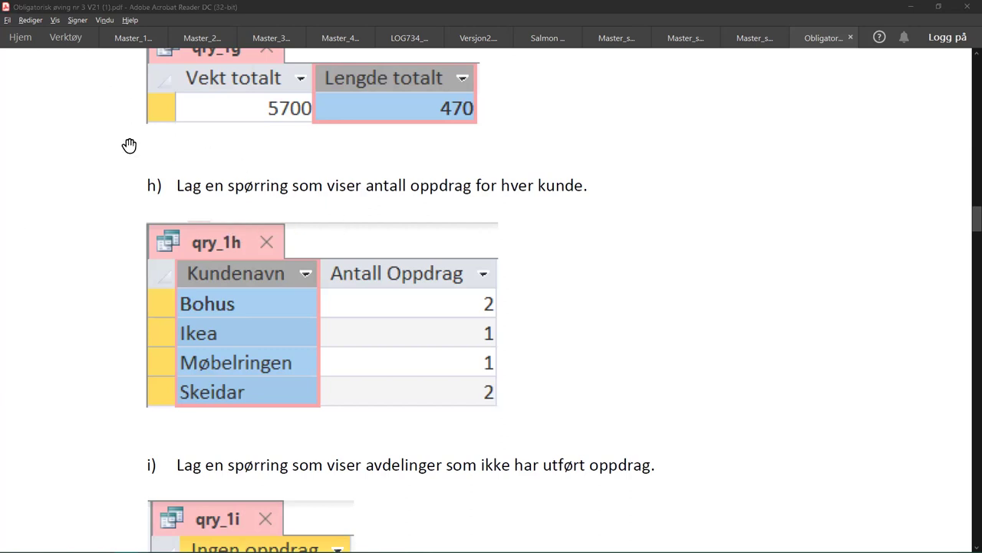
key("alt+Tab")
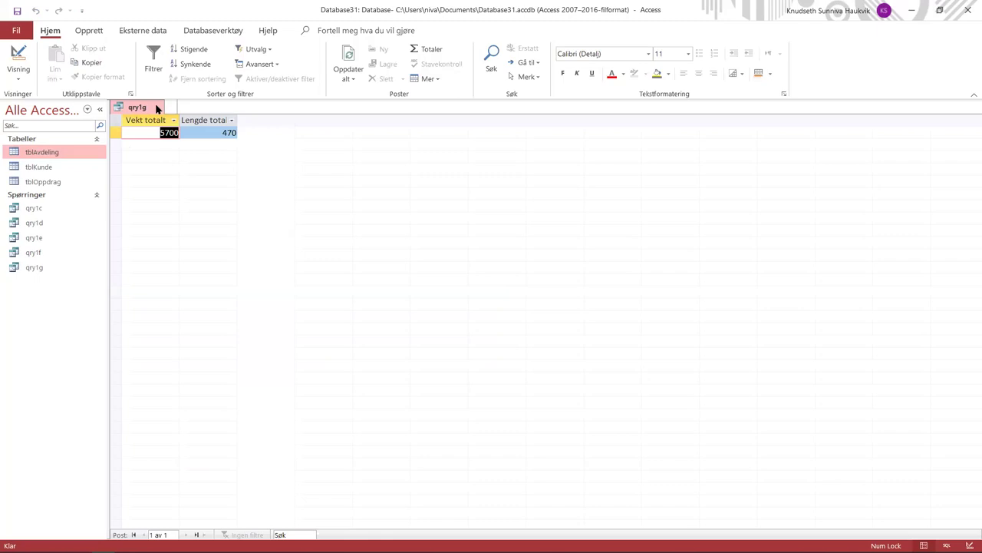
Close qry1g and create a query design with Kundenavn from tblKunde and *KundeId from tblOppdrag.
left_click(156, 105)
left_click(98, 30)
left_click(279, 60)
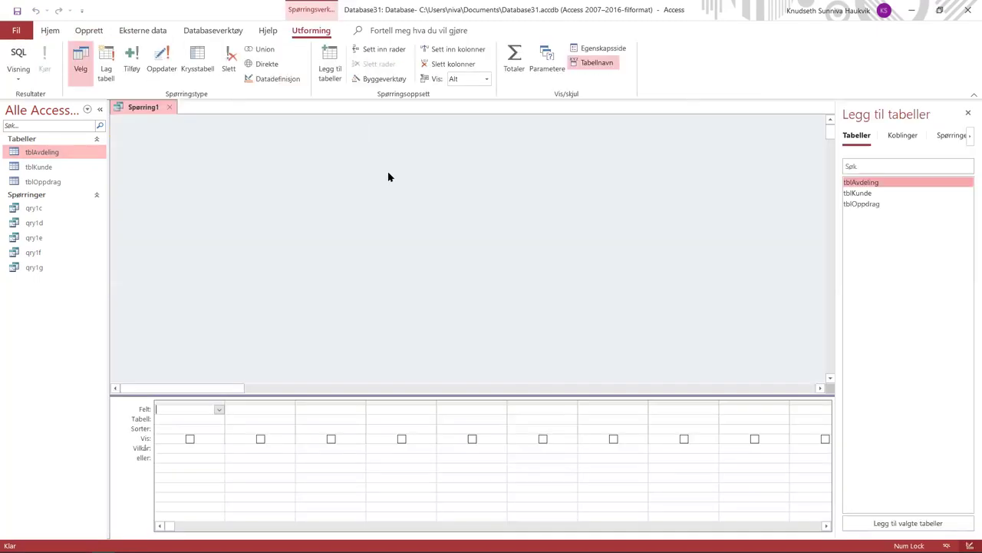
double_click(867, 192)
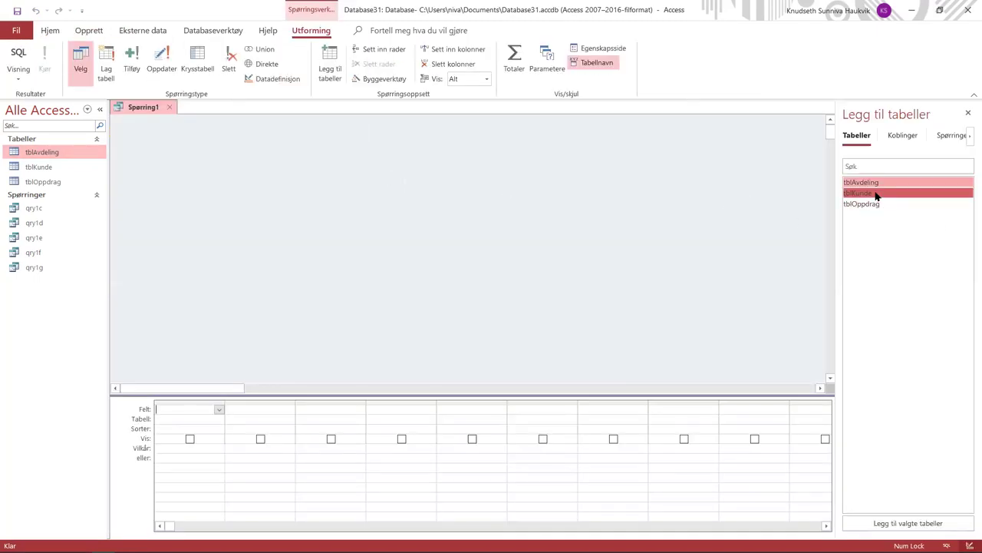
double_click(875, 203)
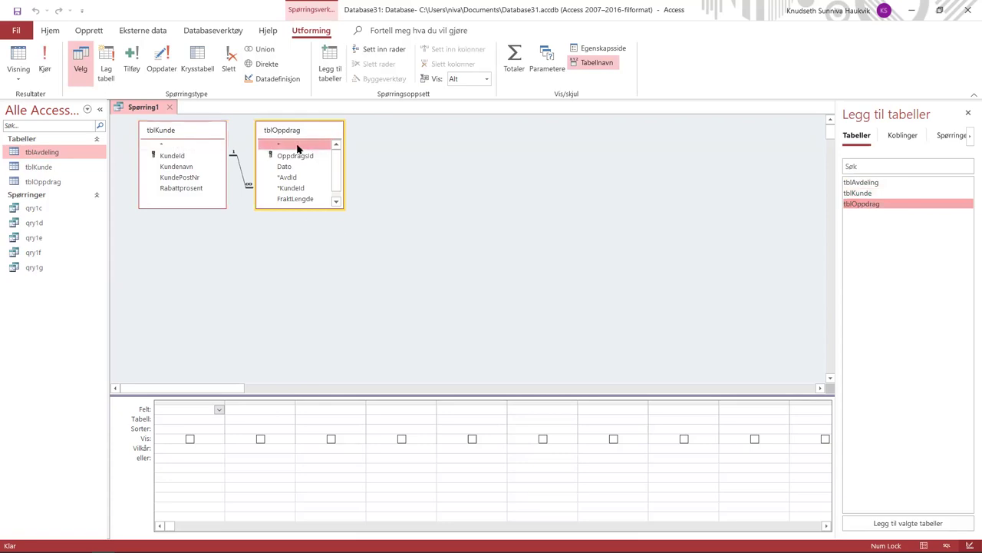
double_click(178, 166)
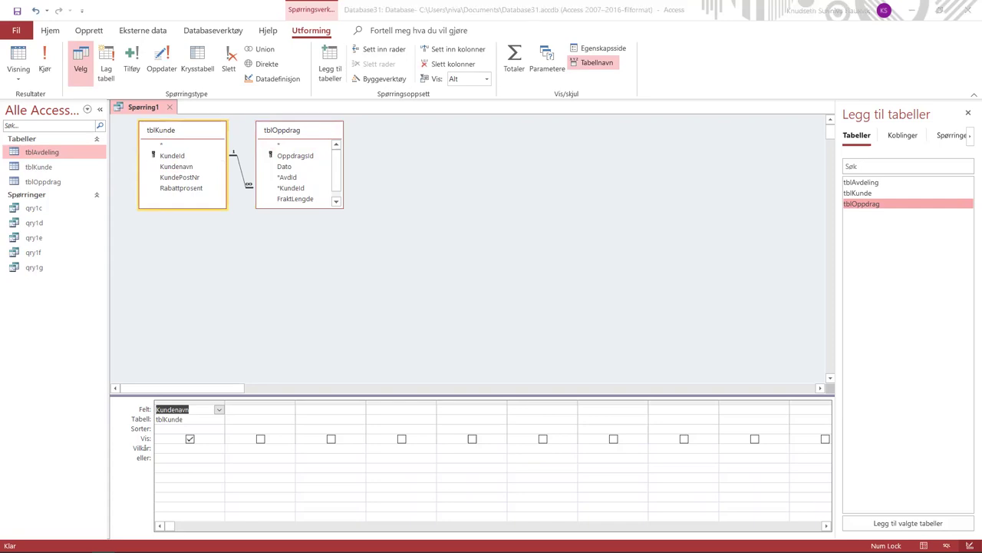
left_click(305, 178)
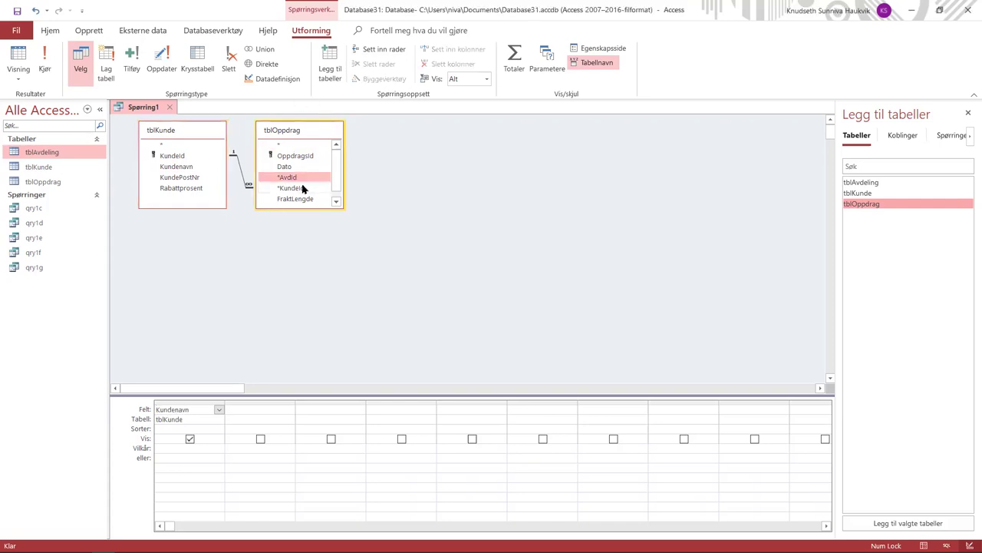
double_click(303, 188)
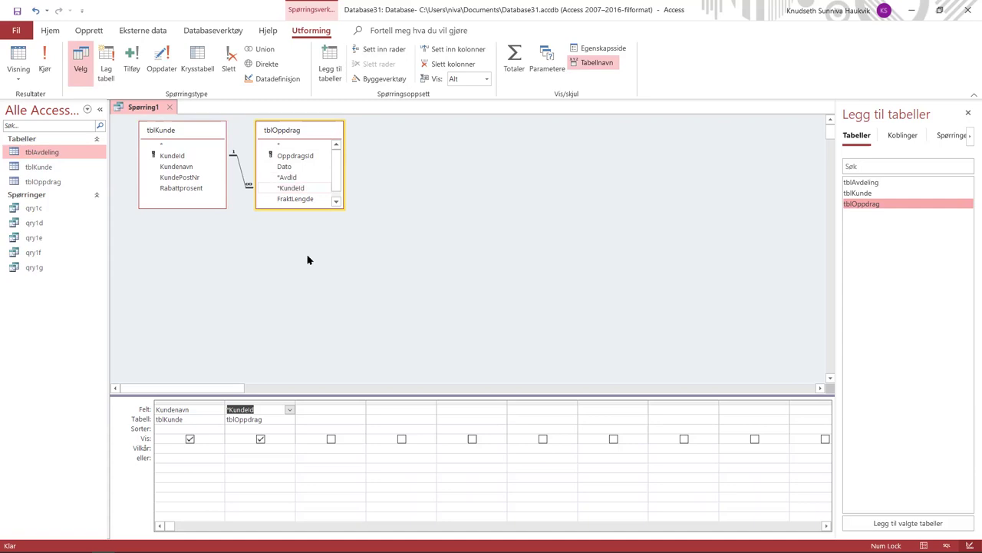
Turn on totals, keep Kundenavn grouped, set the *KundeId column to Antall, and run the query.
left_click(263, 426)
left_click(198, 423)
left_click(235, 430)
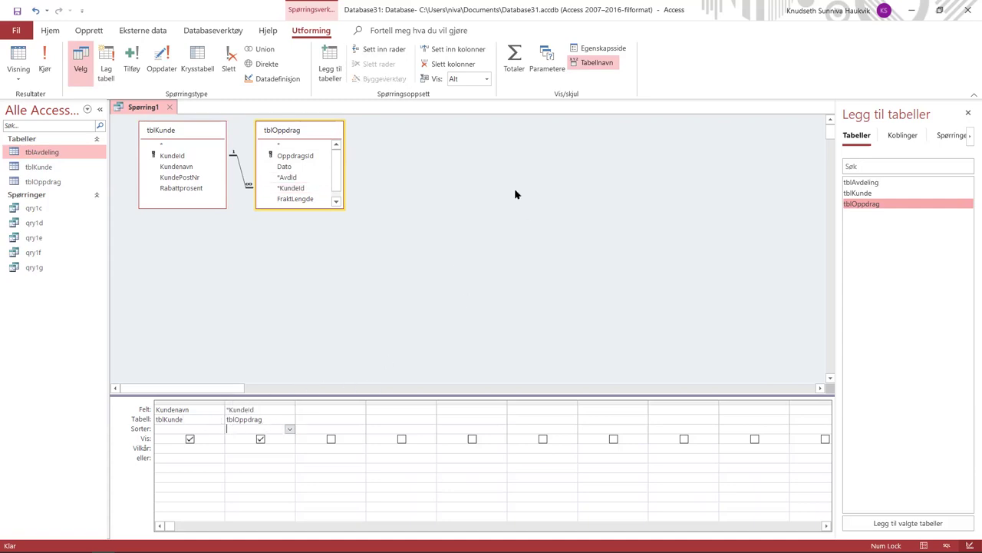
left_click(514, 59)
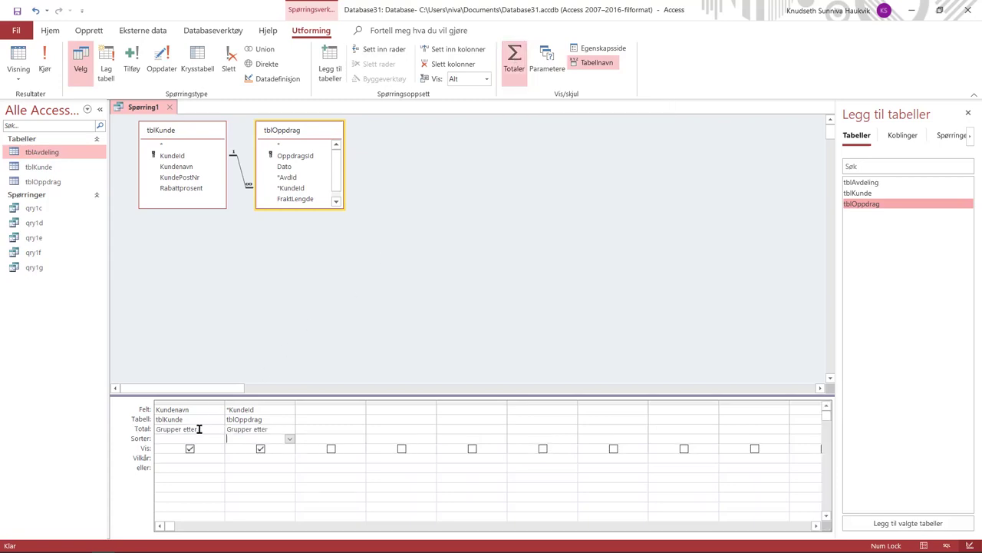
left_click(289, 429)
left_click(254, 484)
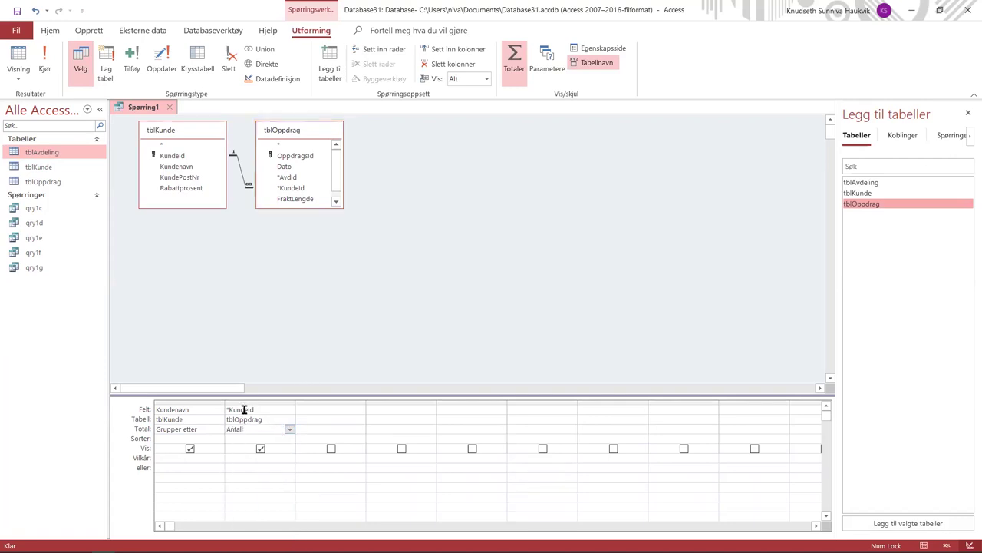
left_click(45, 61)
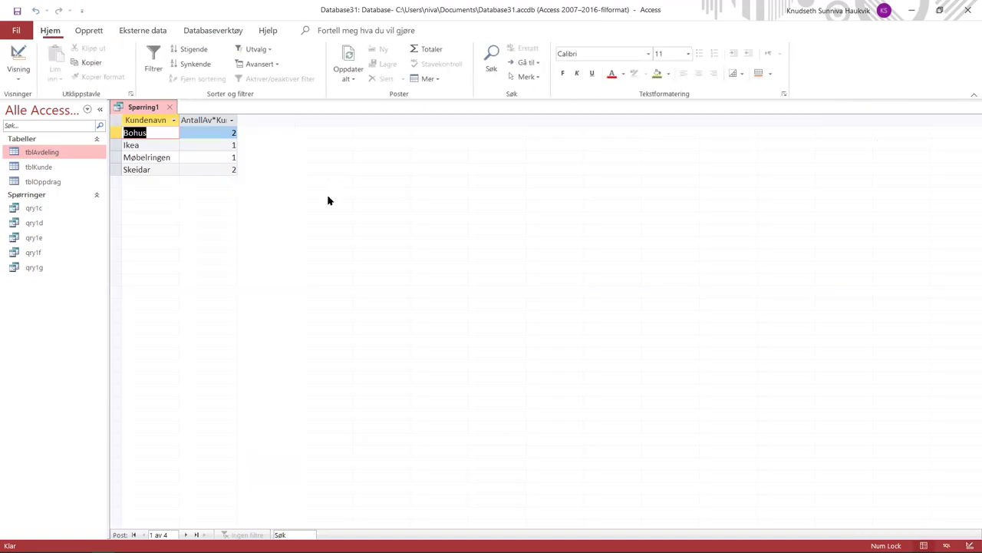
Save the query of assignments per customer as qry1h and close it.
right_click(152, 108)
left_click(175, 119)
type("qry")
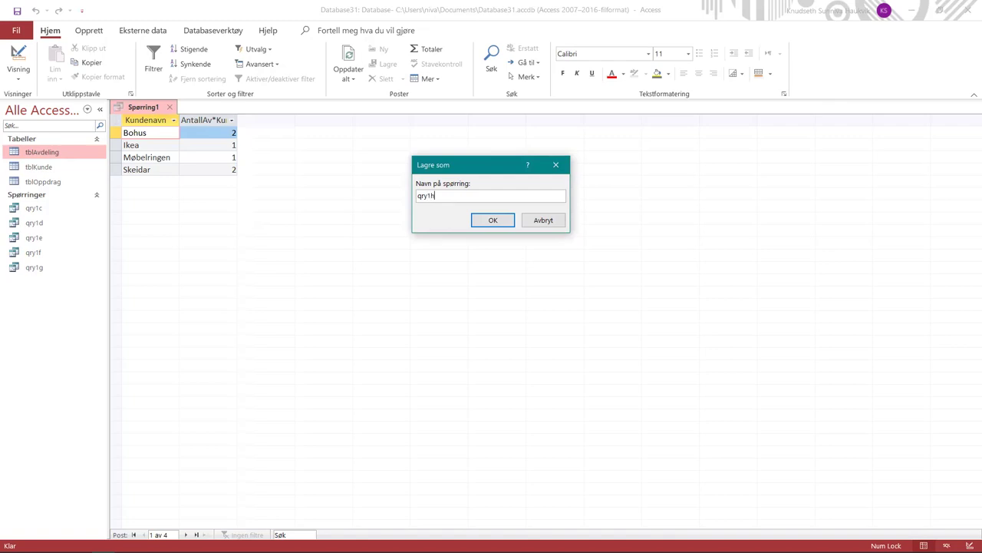
type("1h")
key("Return")
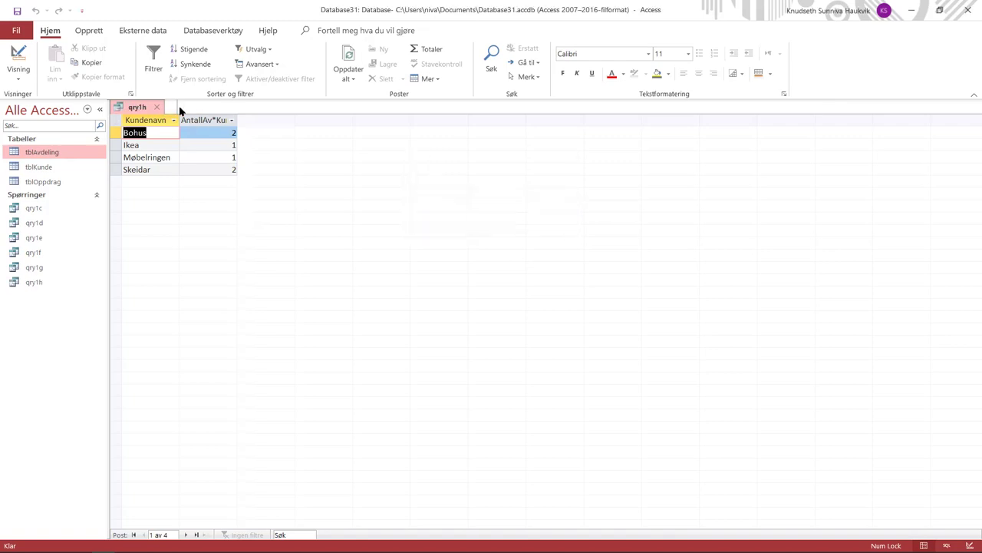
left_click(156, 107)
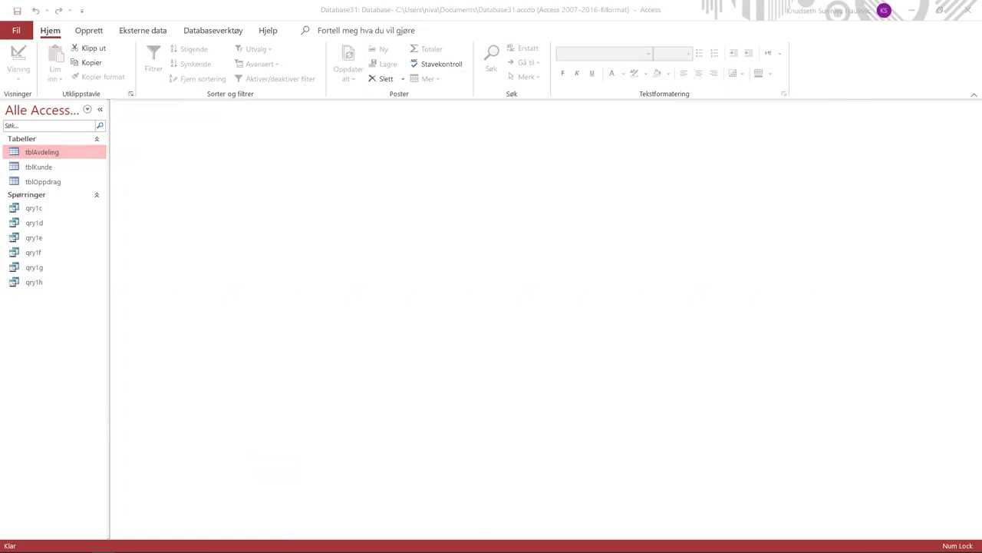
Switch to the exercise PDF in Acrobat Reader, read task i, and return to Access.
key("alt+Tab")
scroll(316, 256, "down", 3)
scroll(316, 255, "down", 1)
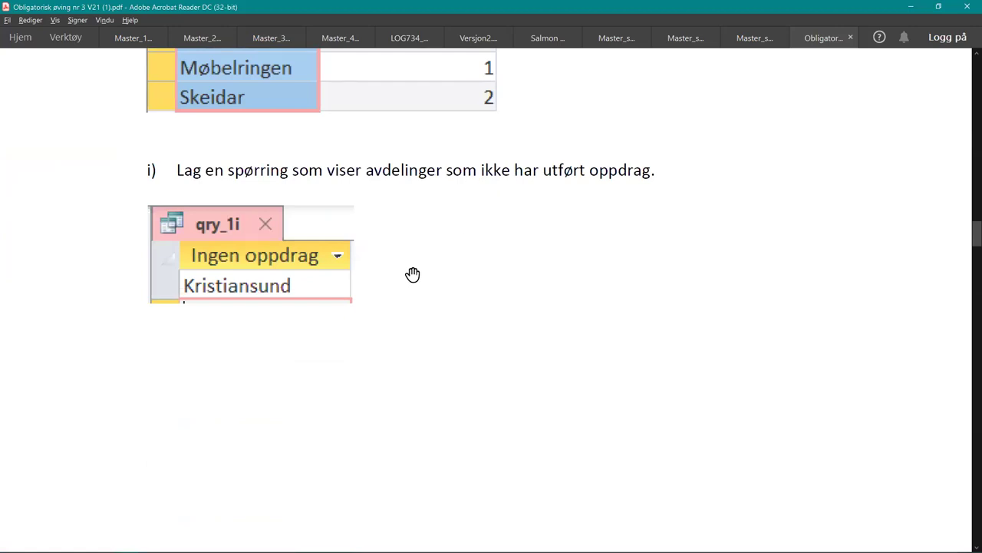
key("alt+Tab")
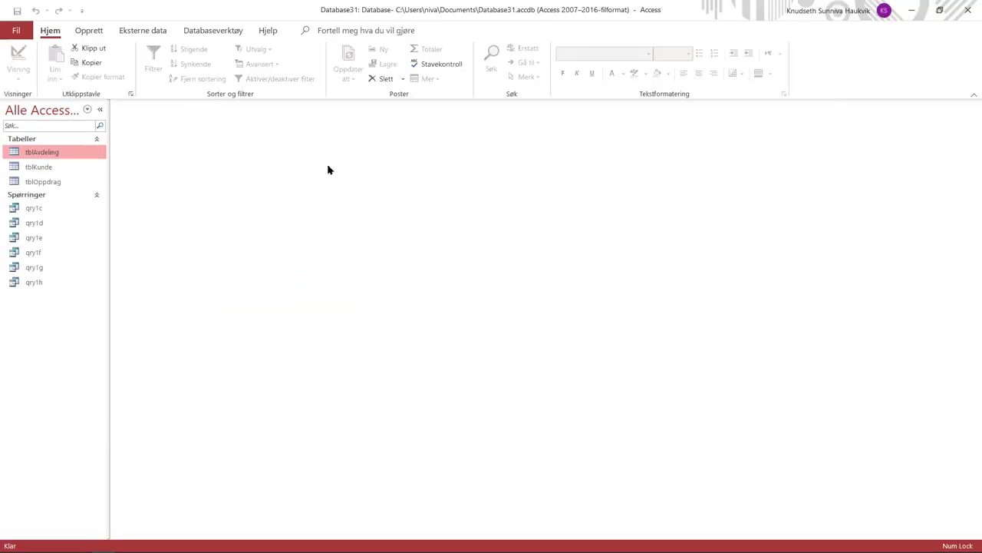
Create a query design with tblOppdrag and tblAvdeling, removing the mistakenly added tblKunde.
left_click(88, 30)
left_click(278, 65)
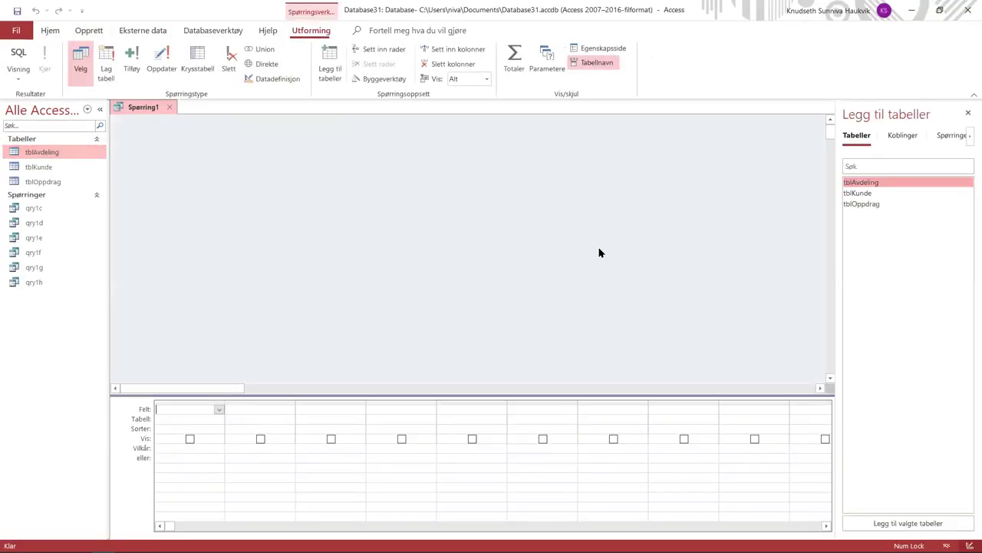
double_click(869, 193)
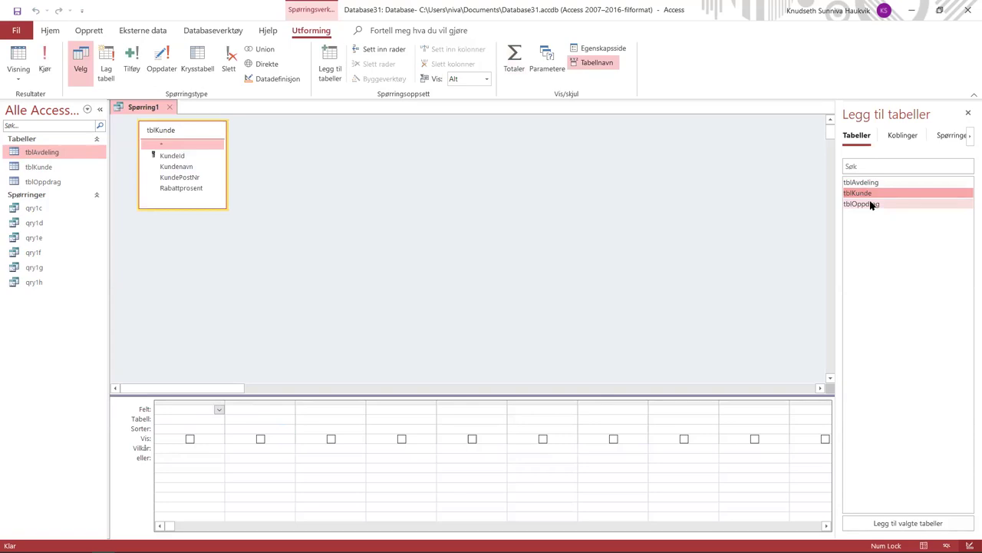
double_click(871, 204)
left_click(202, 137)
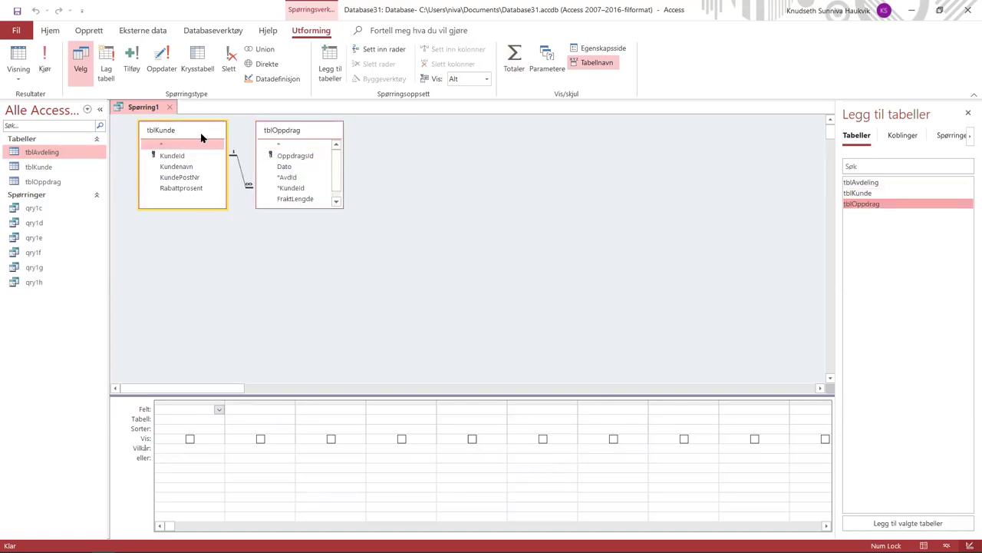
right_click(202, 137)
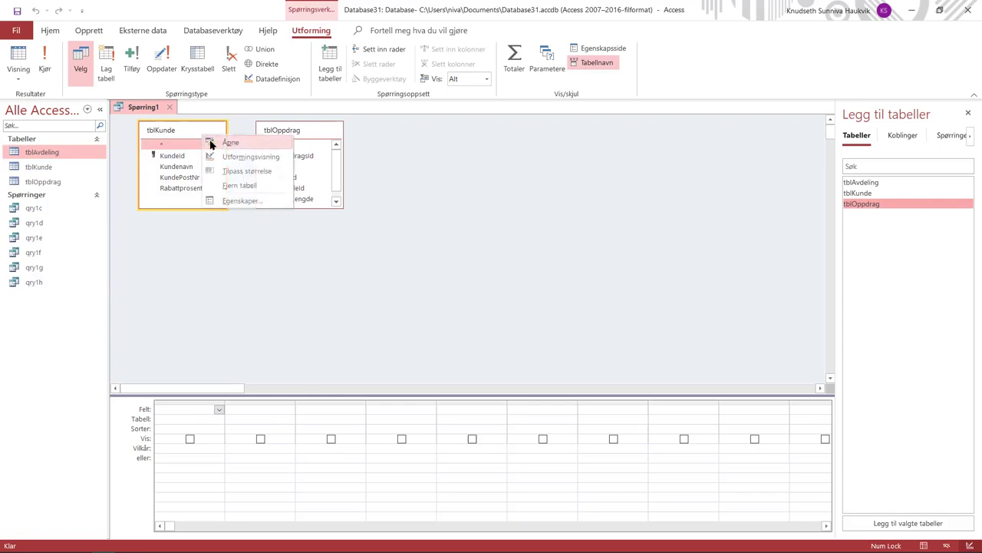
left_click(238, 186)
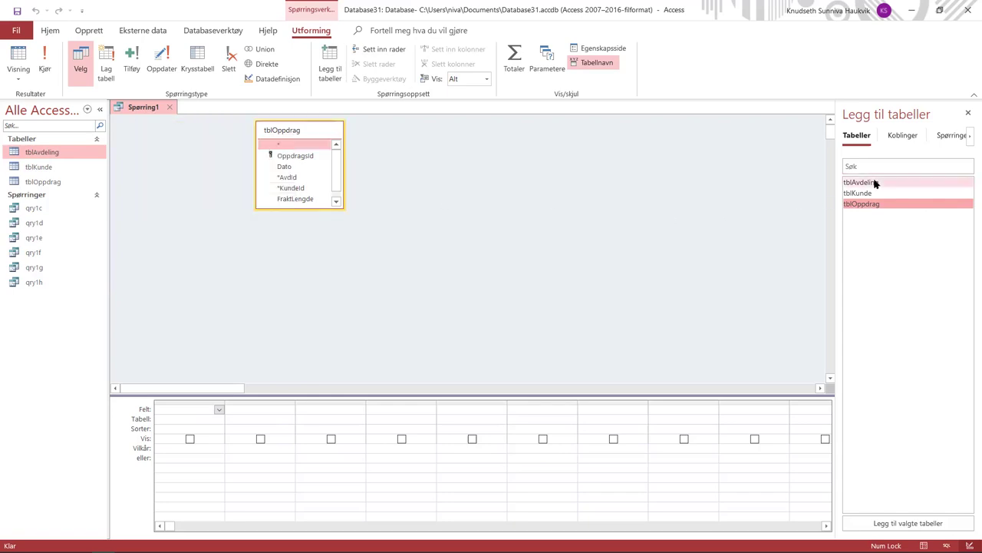
double_click(860, 183)
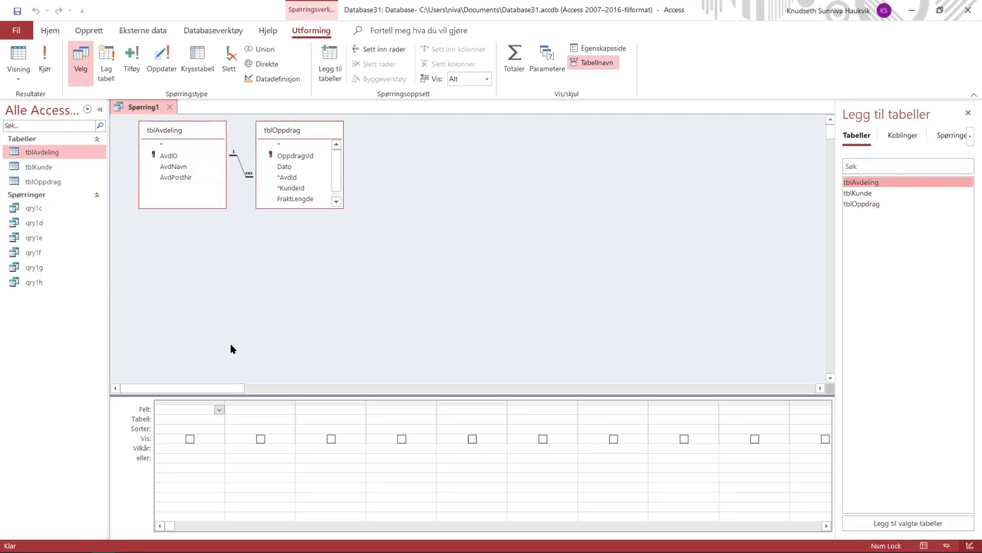
left_click(201, 411)
type("Ingen opp")
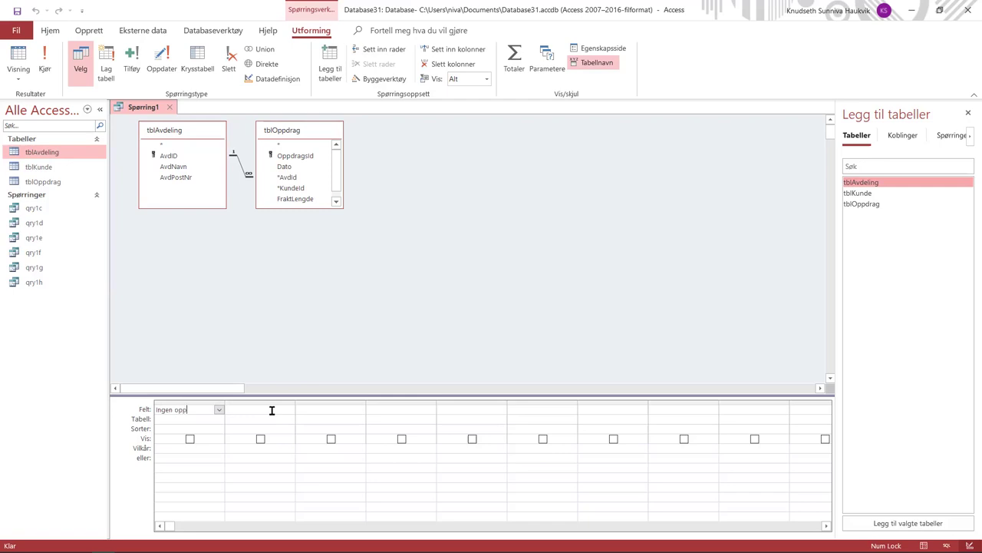
key("BackSpace")
key("BackSpace")
key("BackSpace")
key("BackSpace")
key("BackSpace")
key("BackSpace")
key("BackSpace")
key("BackSpace")
key("BackSpace")
Add AvdNavn from tblAvdeling to the query with the column caption "Ingen oppdrag:".
double_click(174, 166)
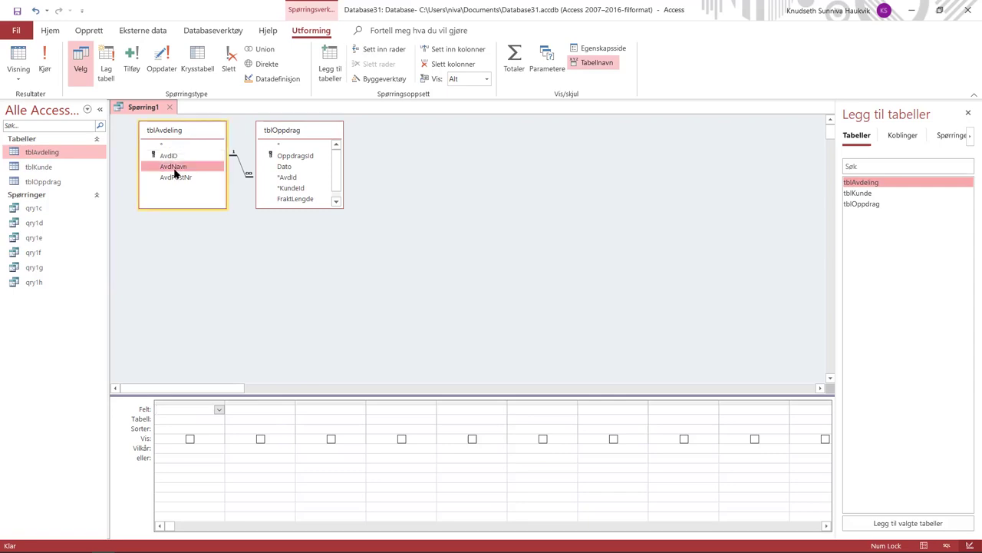
left_click(157, 409)
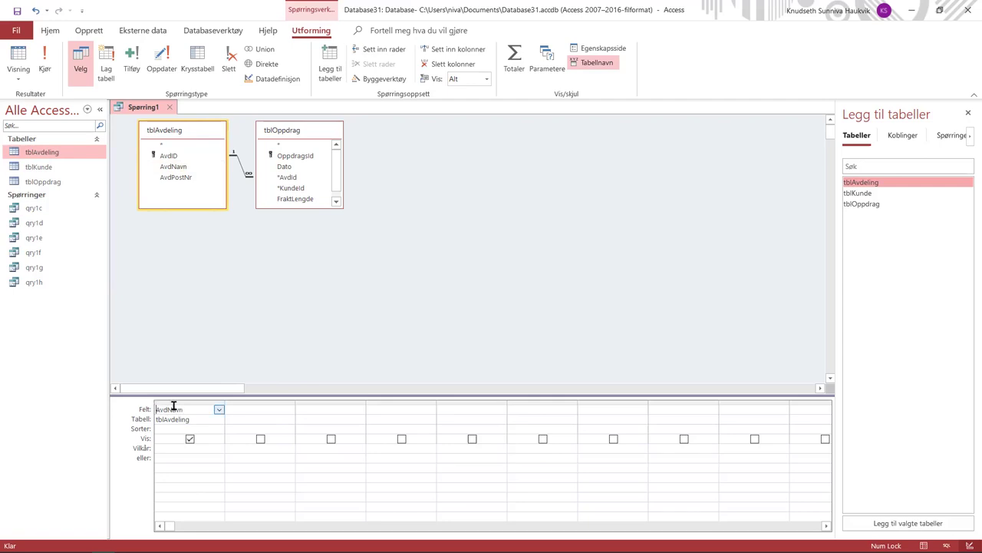
type("Ingen oppdrag:")
Add *AvdId from tblOppdrag to the query with the criterion Is Null.
double_click(306, 177)
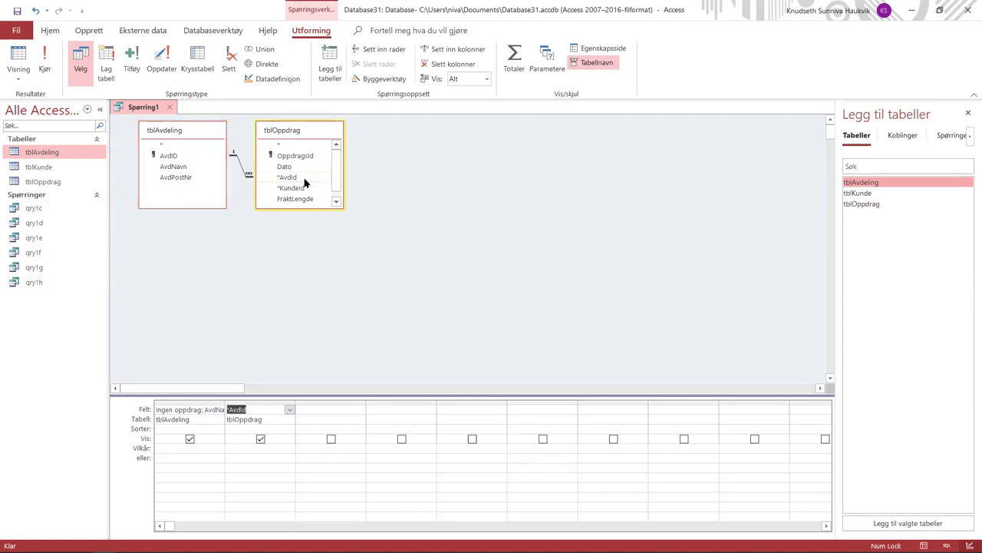
left_click(241, 447)
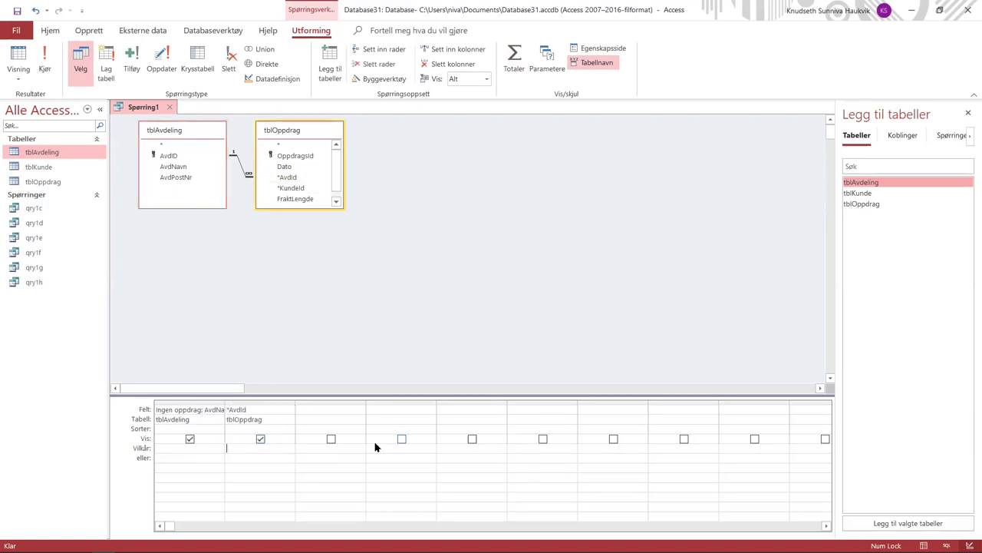
type("Is Null")
left_click(314, 361)
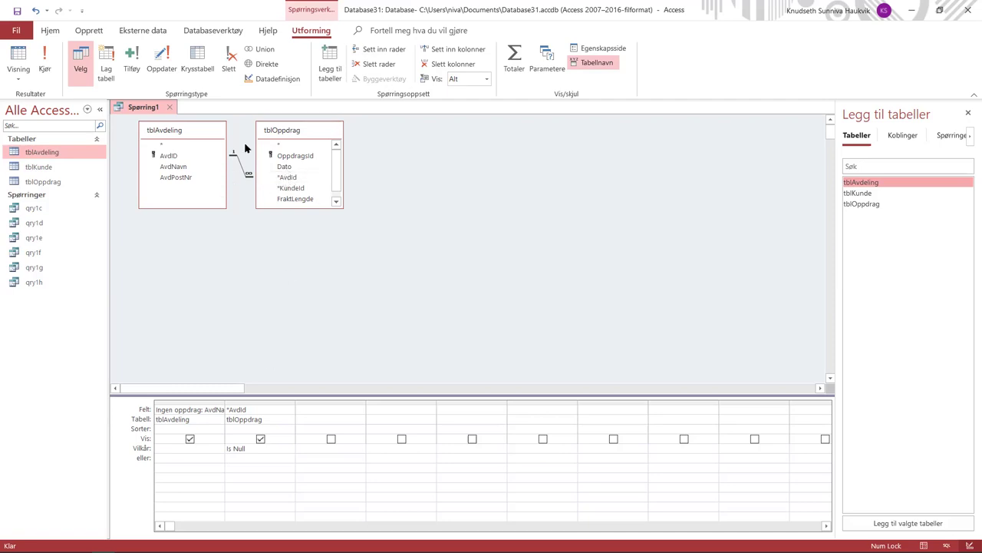
Change the join between tblAvdeling and tblOppdrag to option 2, including all records from tblAvdeling.
right_click(244, 169)
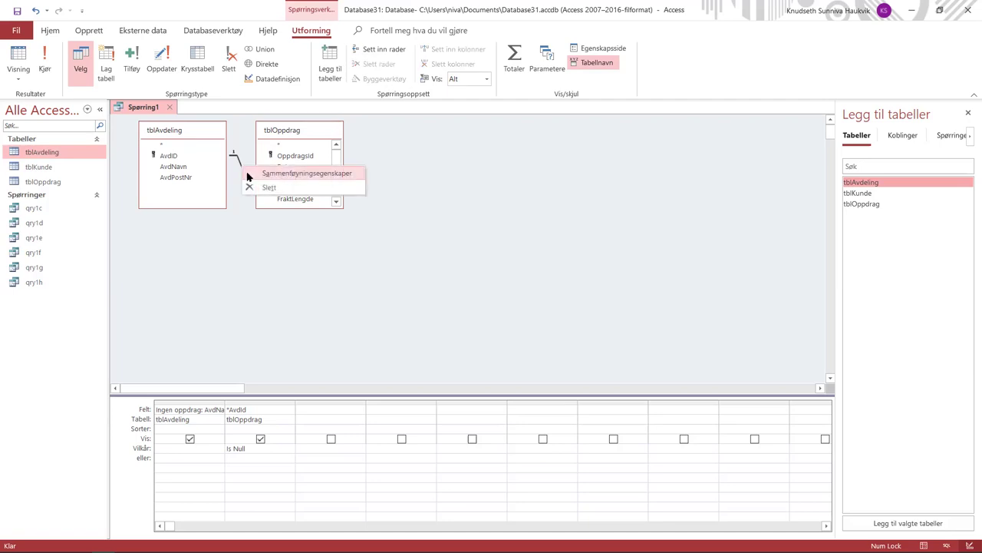
left_click(248, 173)
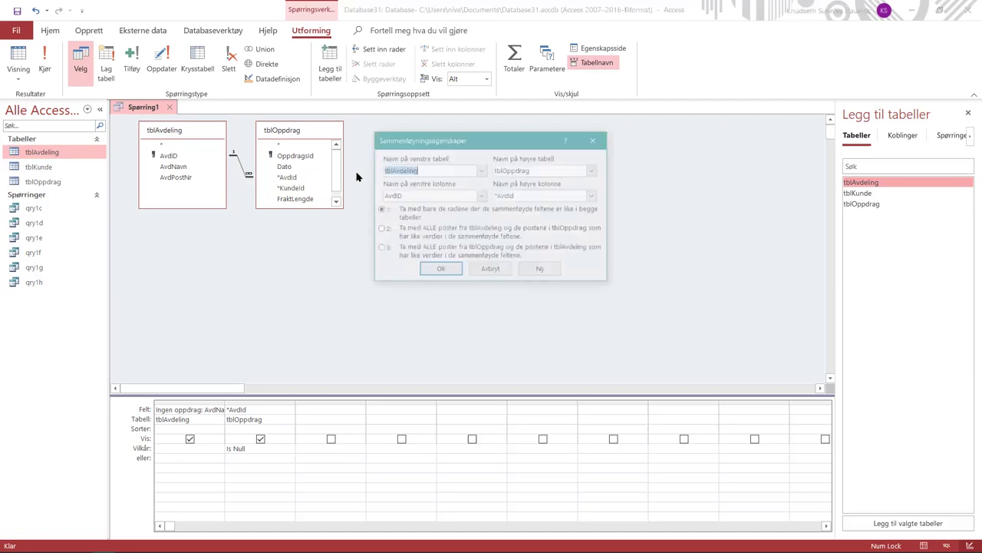
left_click(384, 230)
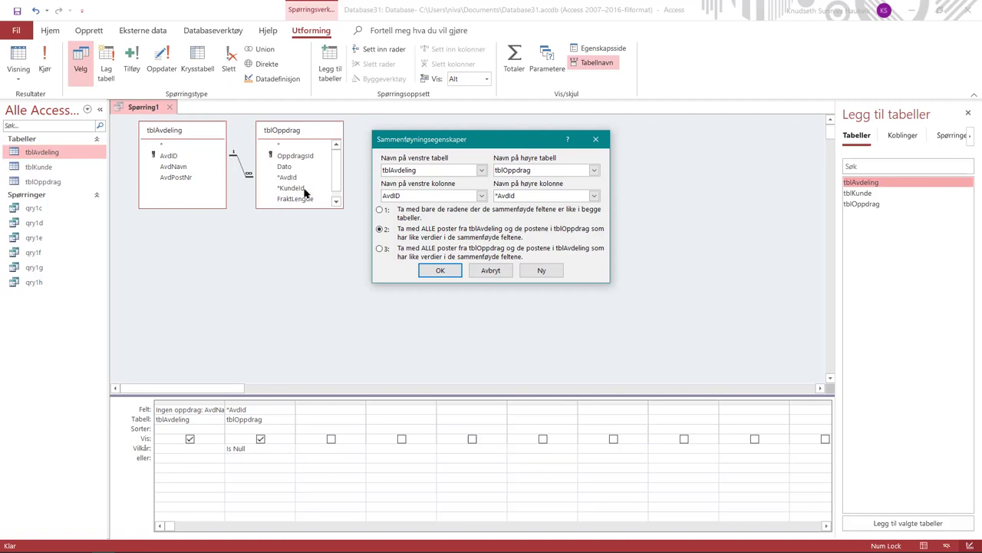
left_click(441, 270)
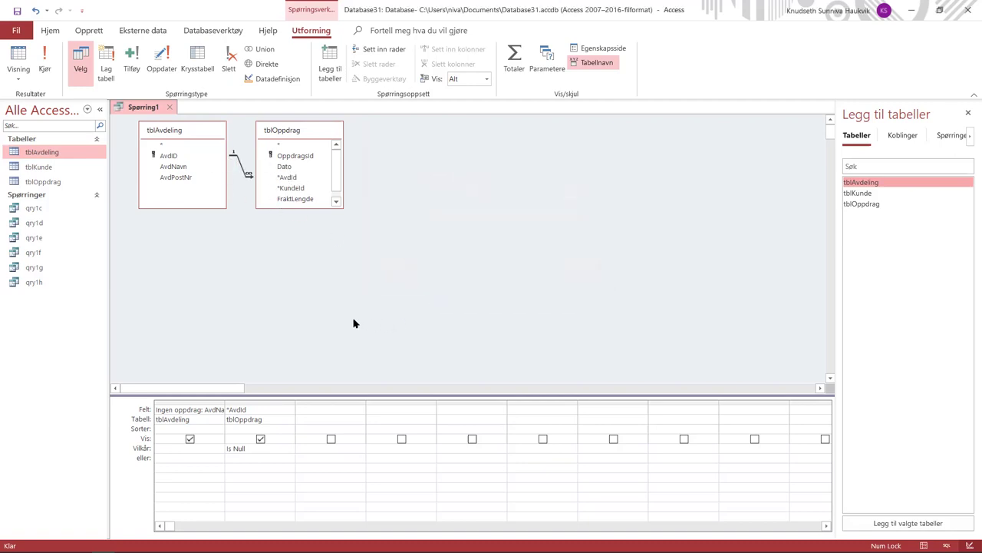
Run the query, hide the *AvdId column from the output in the design, and run it again.
left_click(46, 55)
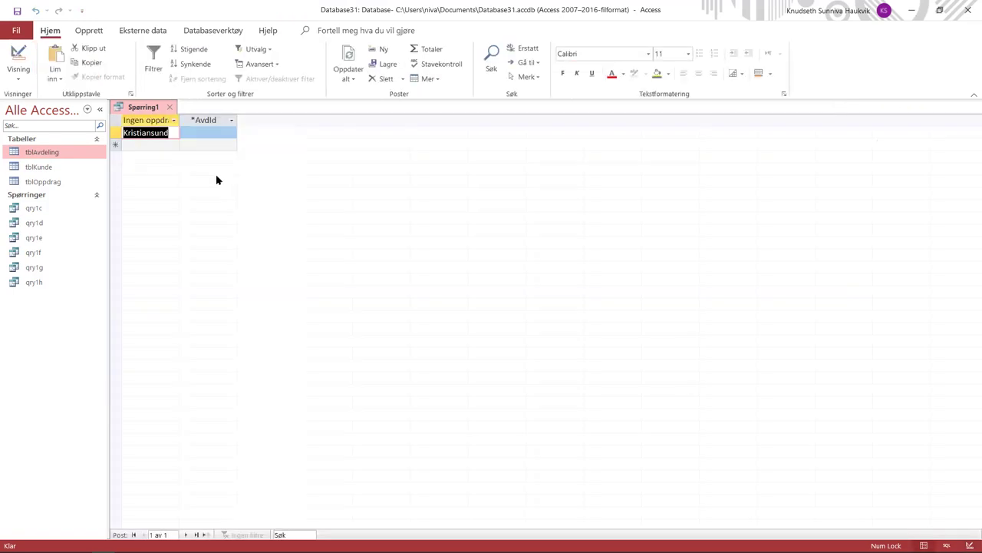
left_click(19, 55)
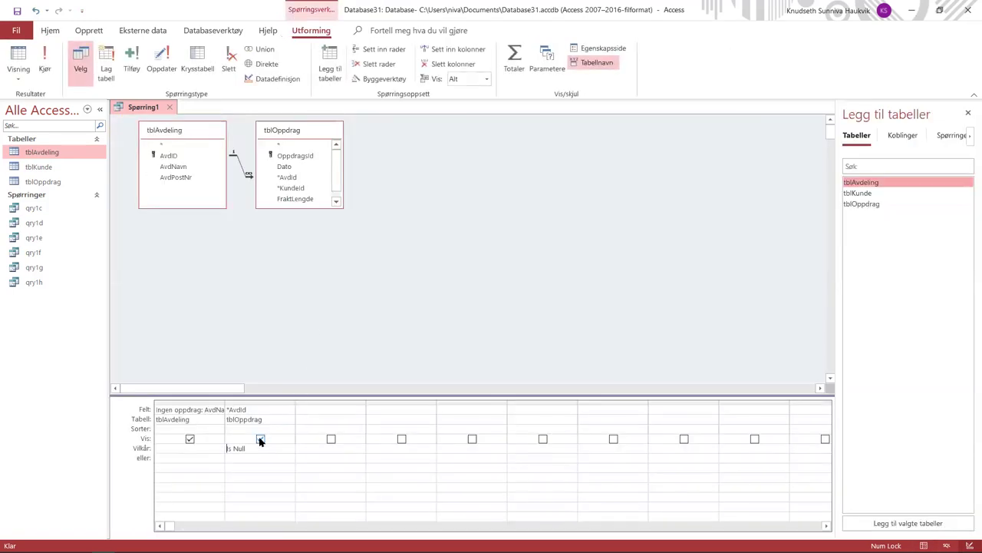
left_click(44, 61)
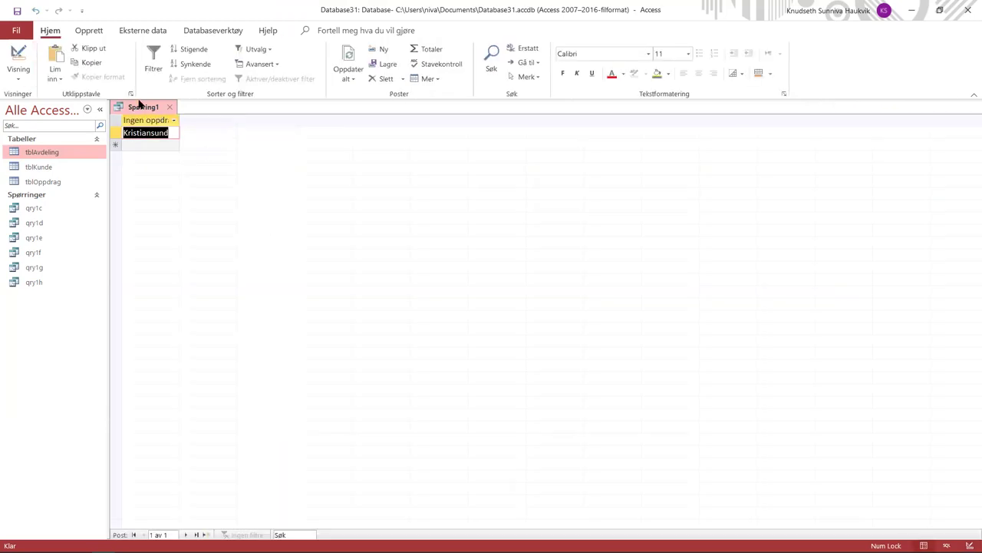
Save the query of departments without assignments as qry1i.
right_click(141, 107)
left_click(169, 114)
type("qry1")
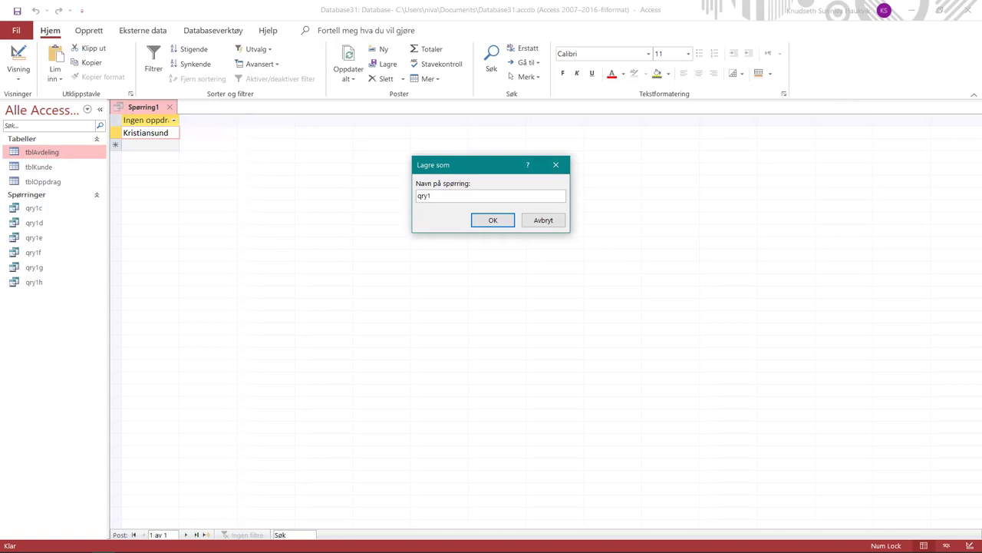
type("i")
key("Return")
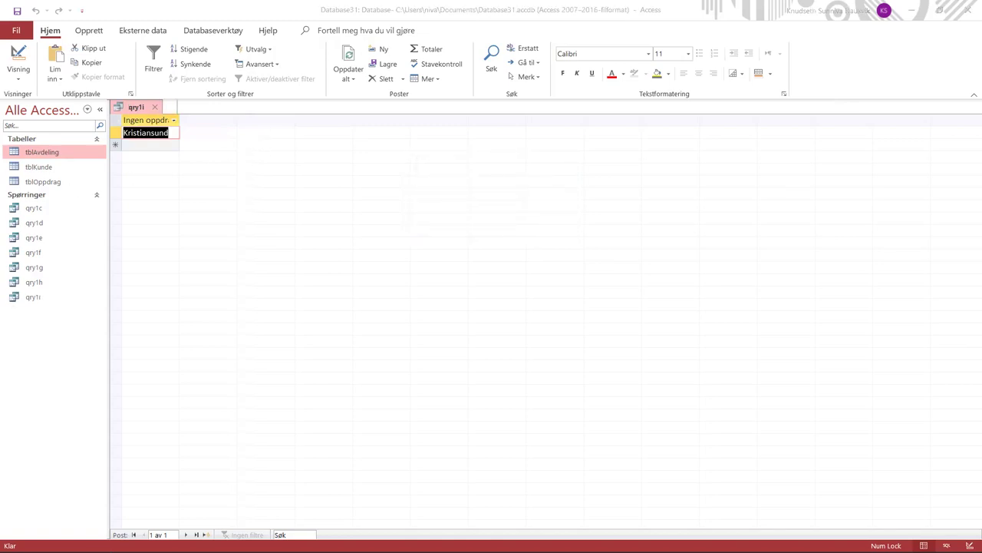
Switch to the exercise PDF in Acrobat Reader, read task j with its sample report, and return to Access.
key("alt+Tab")
scroll(482, 329, "down", 10)
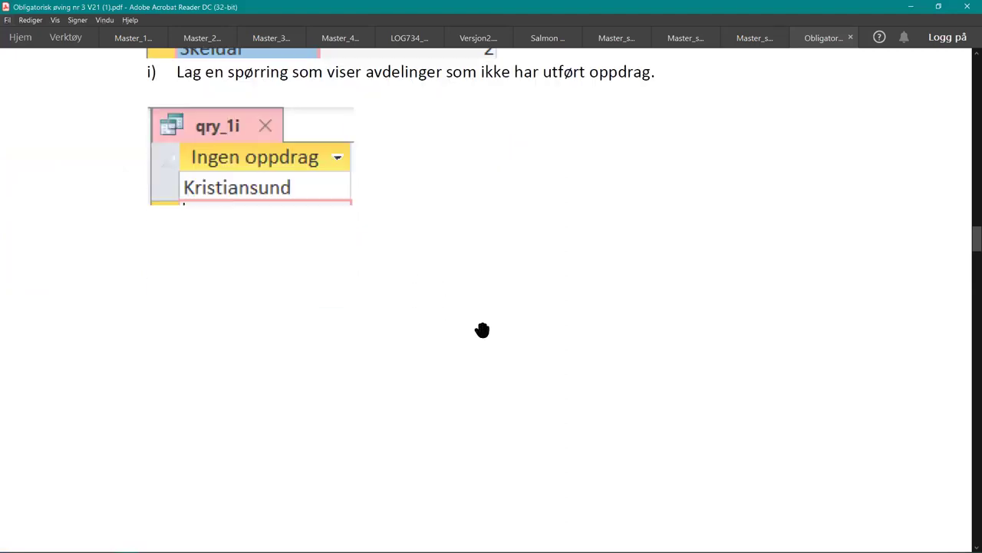
scroll(380, 313, "down", 3)
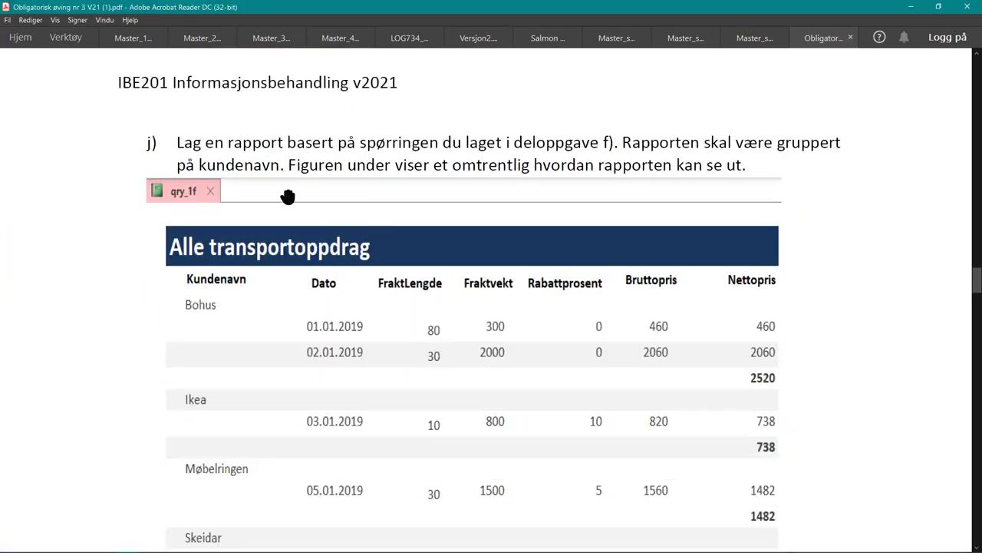
scroll(230, 161, "down", 1)
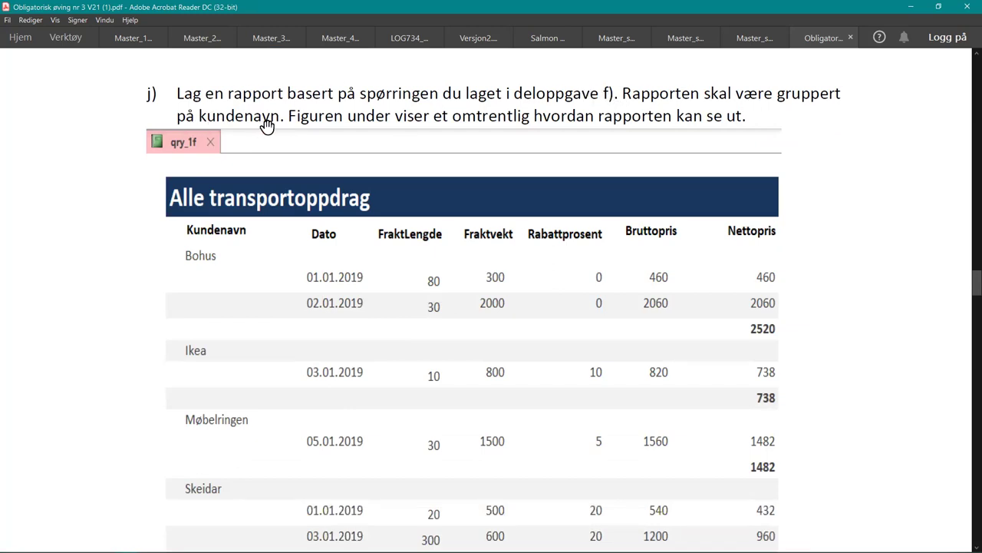
scroll(327, 284, "down", 1)
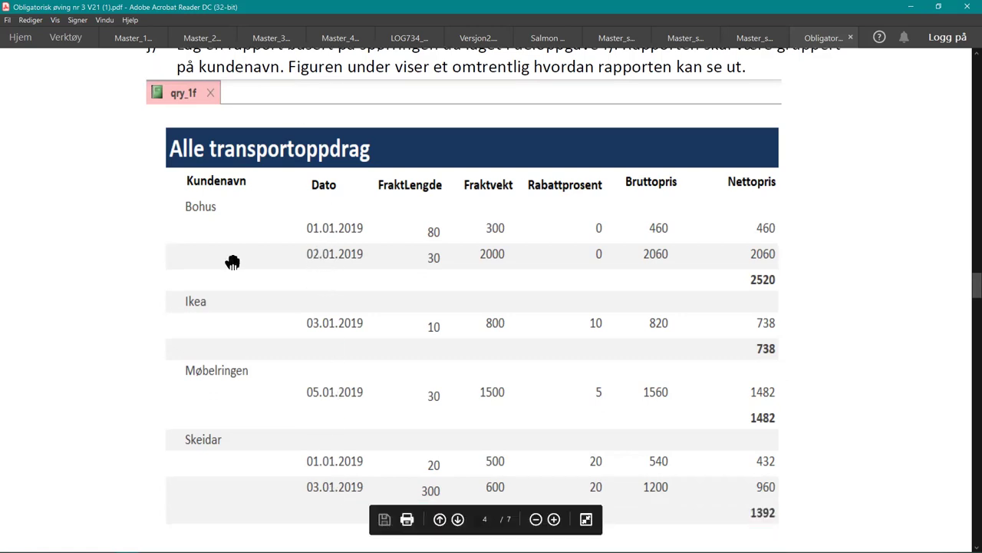
scroll(466, 263, "up", 2)
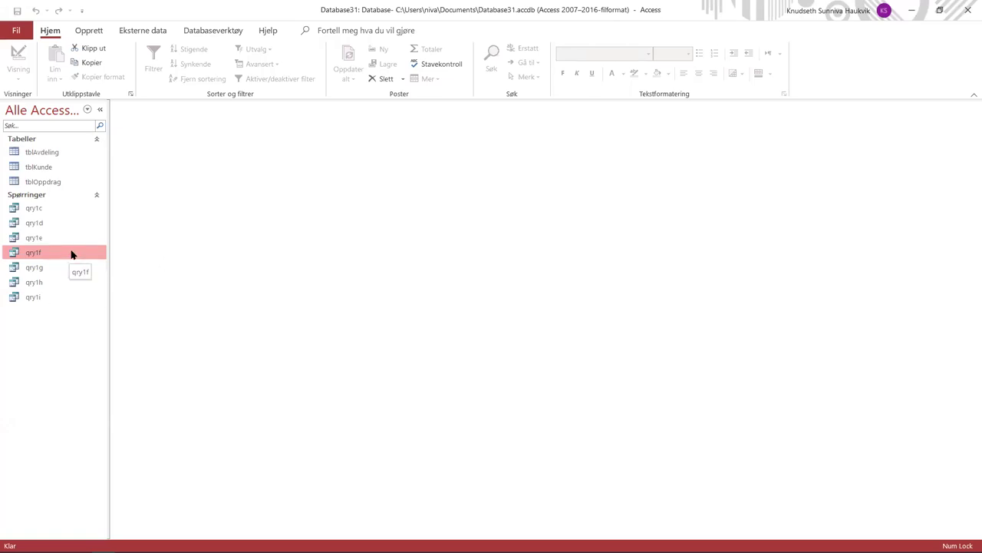
Start the Report Wizard on qry1f and include all of its fields in the report.
left_click(96, 31)
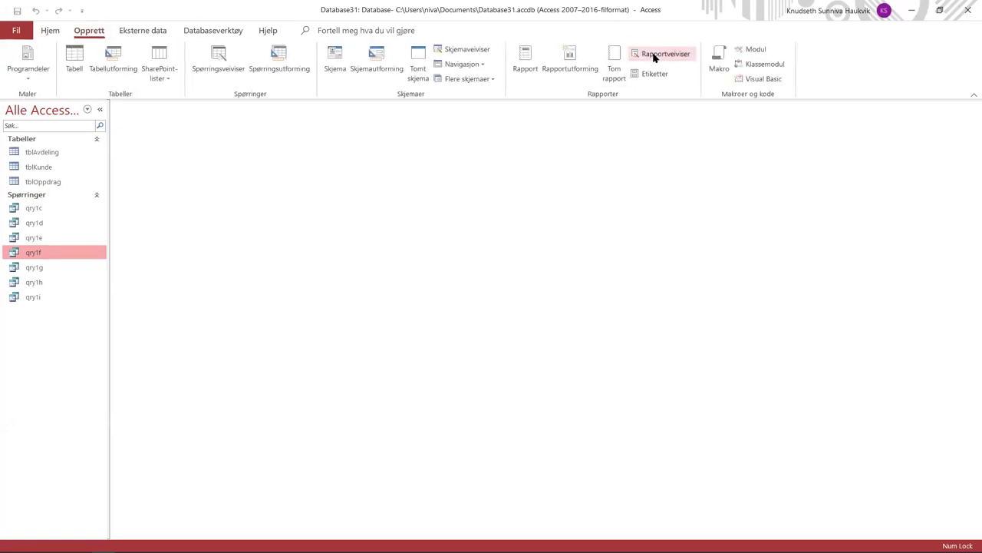
left_click(654, 56)
left_click(476, 247)
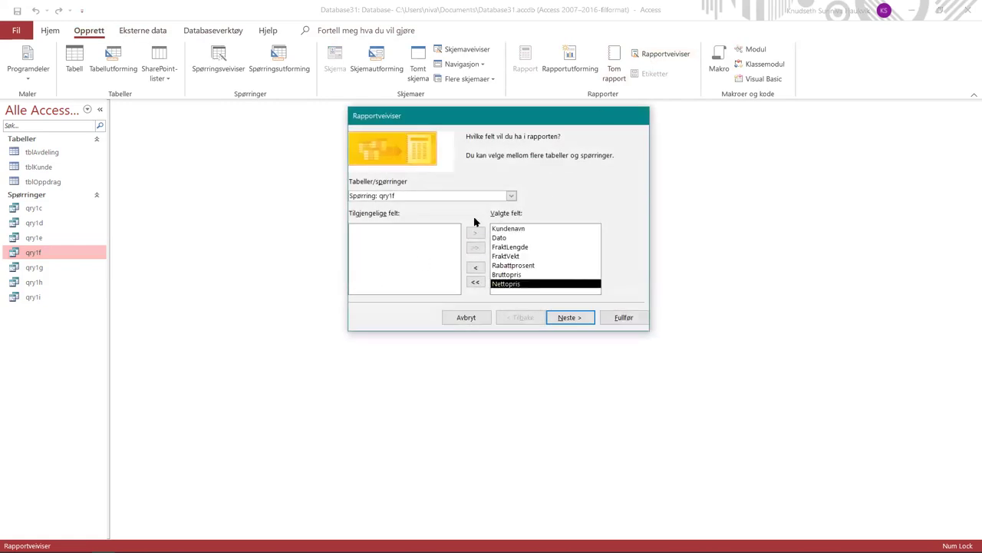
left_click(568, 318)
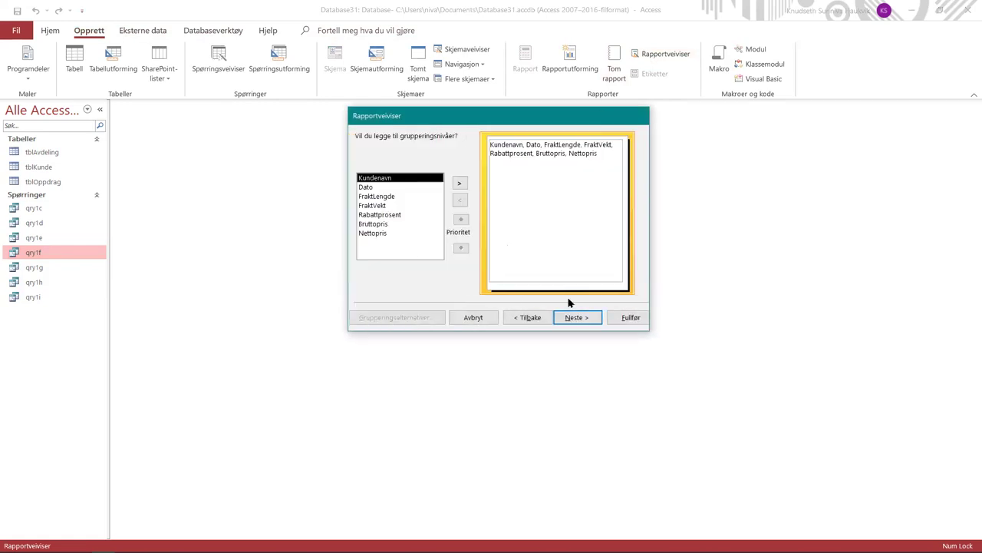
Group the report by Kundenavn and sort the detail records by Dato in ascending order.
left_click(460, 184)
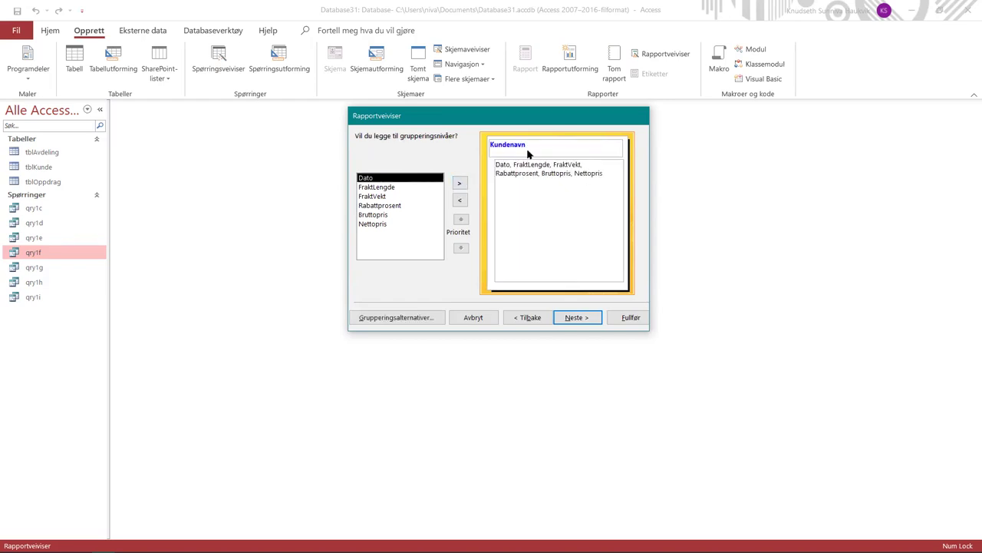
left_click(574, 317)
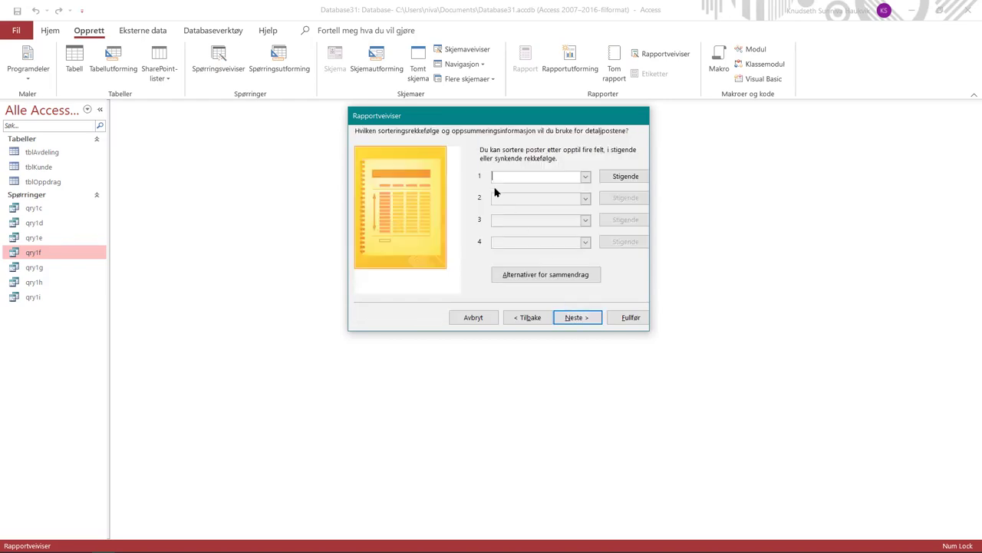
left_click(585, 176)
left_click(552, 189)
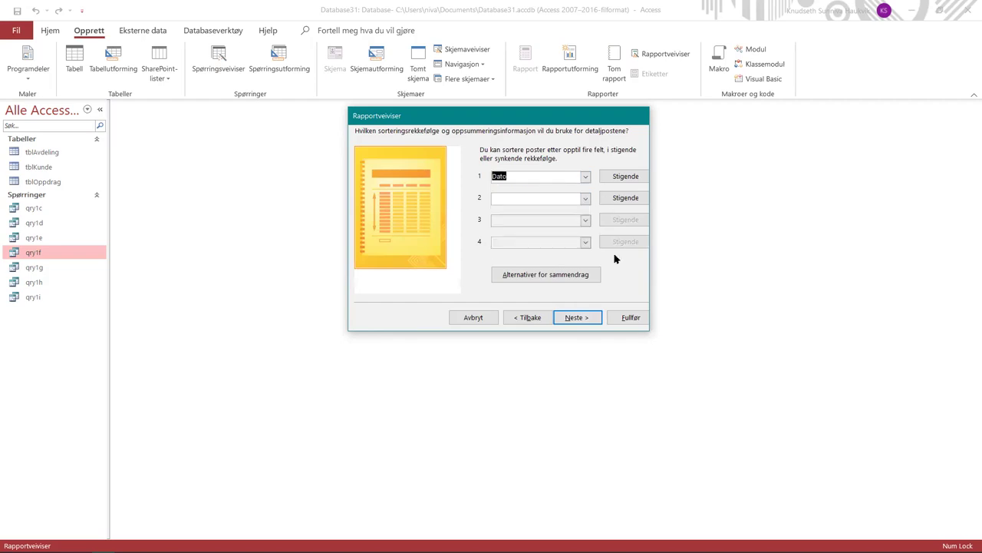
left_click(593, 319)
Preview the layout options, keep the Trinn layout in Stående orientation, name the report rpt1j, and finish the wizard.
left_click(527, 181)
left_click(519, 190)
left_click(520, 164)
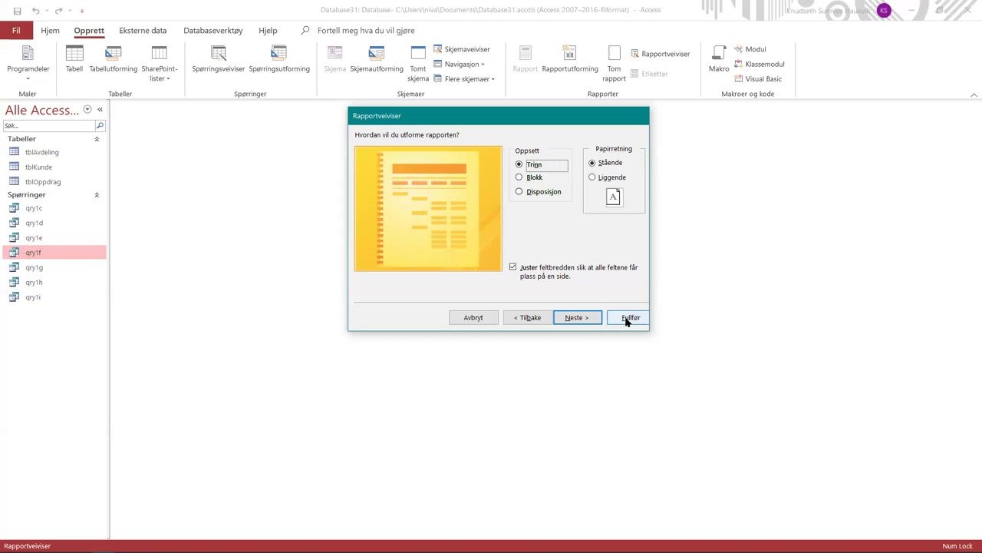
left_click(595, 320)
double_click(461, 149)
type("rpt1f")
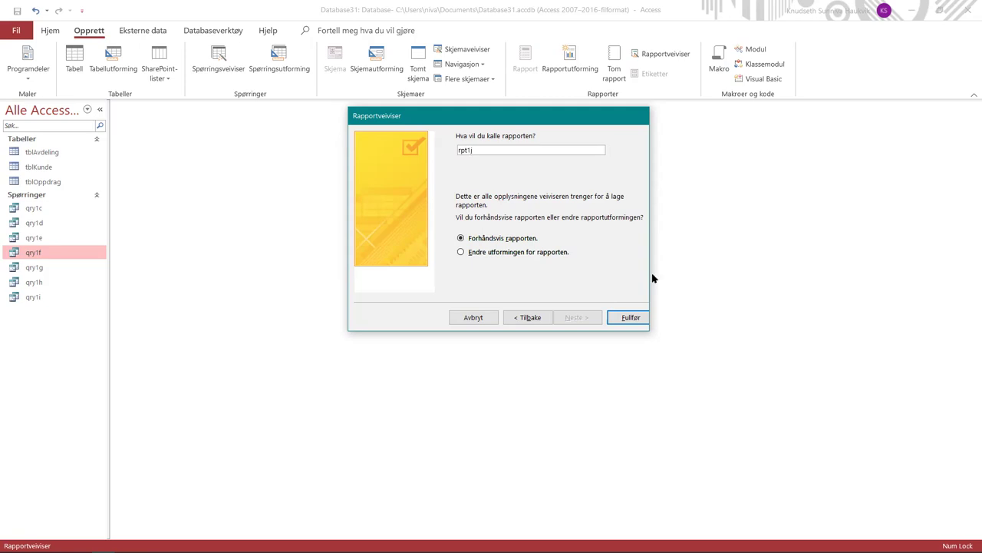
left_click(631, 317)
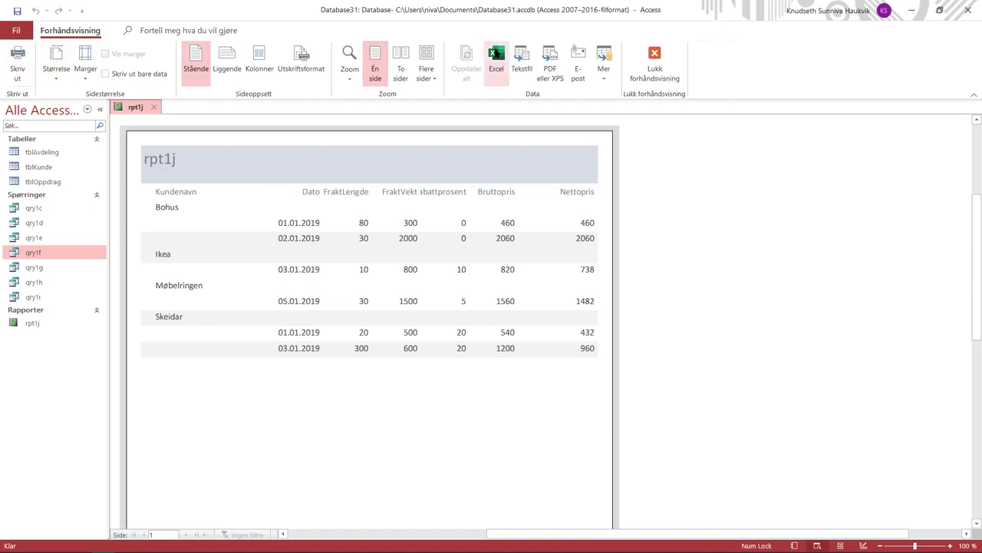
Check the full page of the rpt1j preview and open the report in design view.
left_click(449, 427)
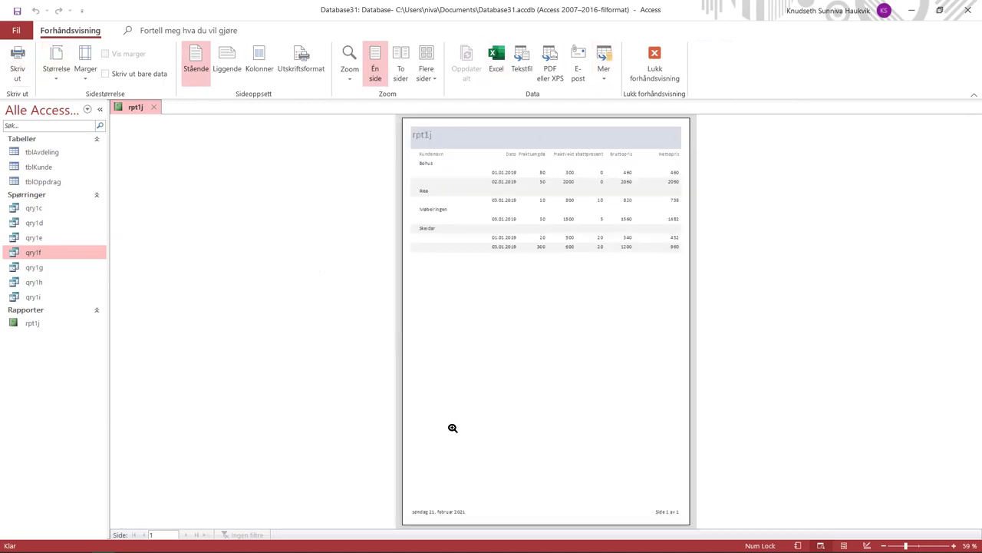
left_click(548, 343)
left_click(863, 545)
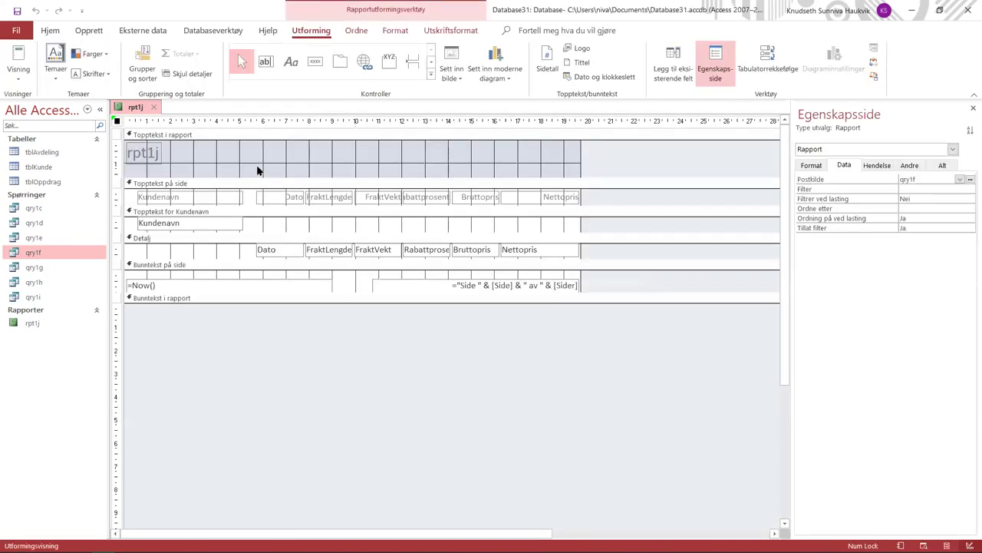